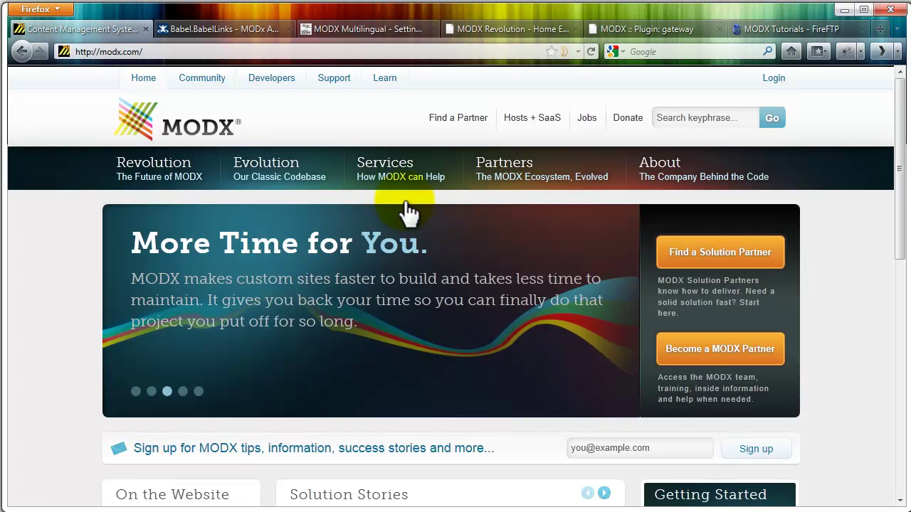
- Close the modx.com tab in Firefox
{"action": "left_click", "coordinate": [170, 53]}
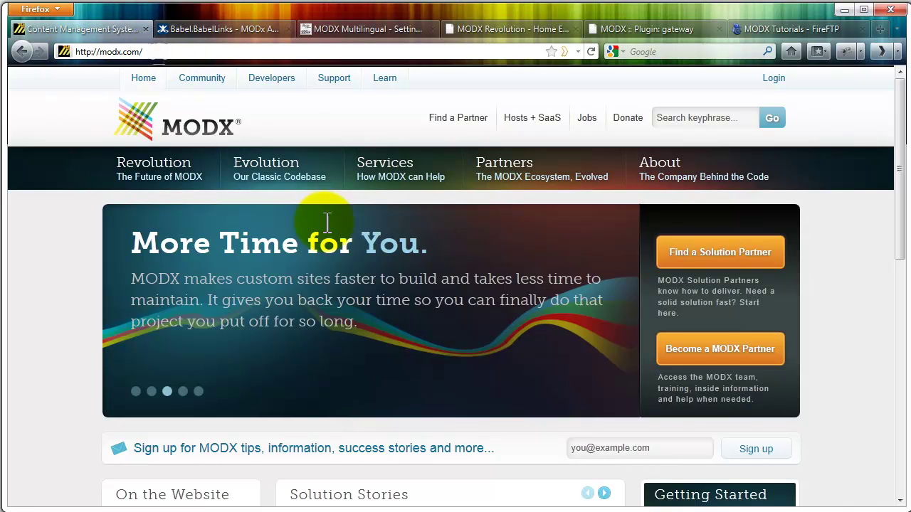
{"action": "scroll", "coordinate": [418, 385], "scroll_direction": "down", "scroll_amount": 3}
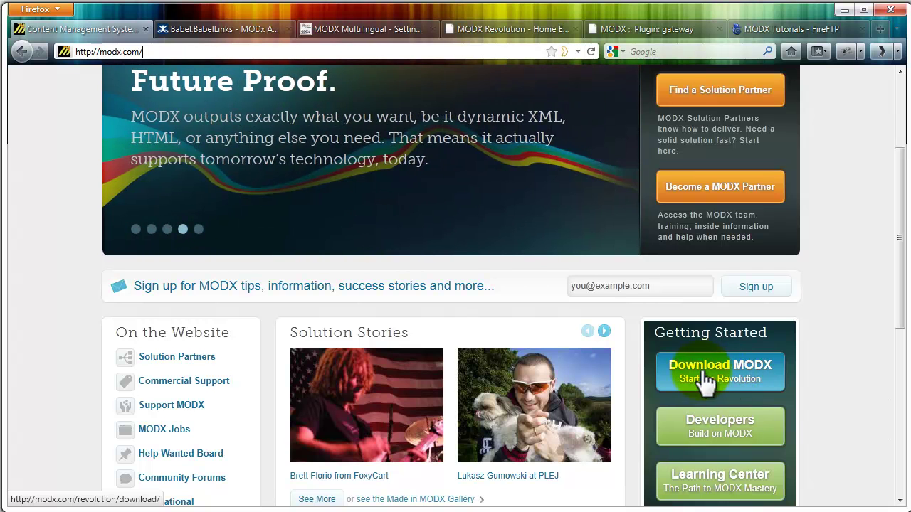
{"action": "left_click", "coordinate": [143, 27]}
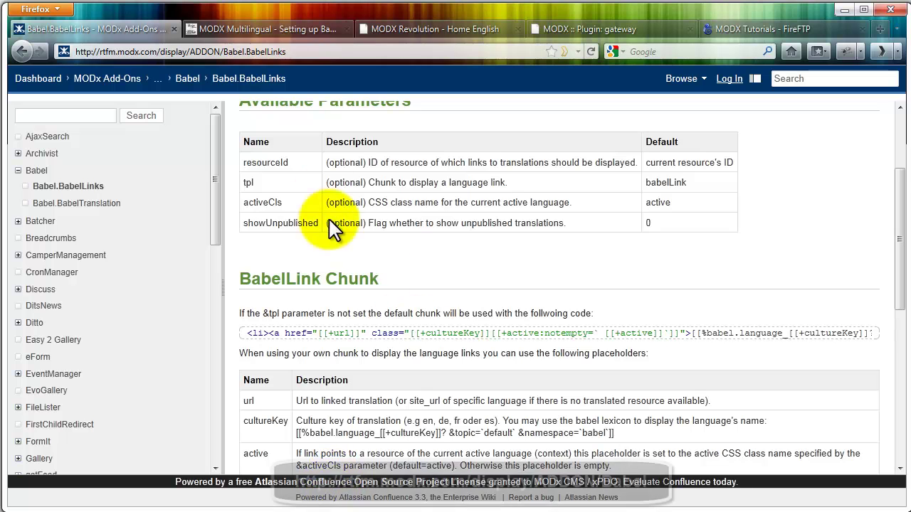
{"action": "scroll", "coordinate": [387, 235], "scroll_direction": "up", "scroll_amount": 4}
- Load the main Babel documentation page by removing #Babel-HowtoUse from the URL
{"action": "left_click", "coordinate": [182, 54]}
{"action": "left_click", "coordinate": [139, 52]}
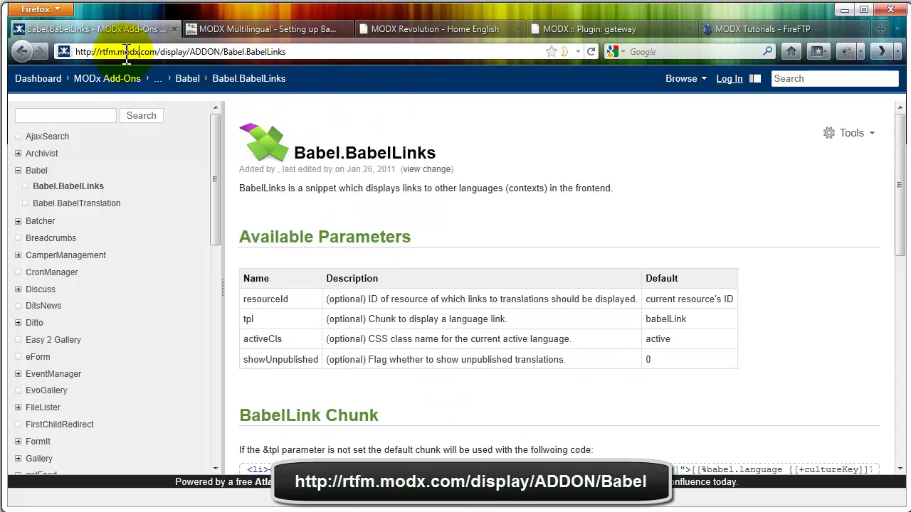
{"action": "left_click_drag", "start_coordinate": [161, 54], "coordinate": [219, 53]}
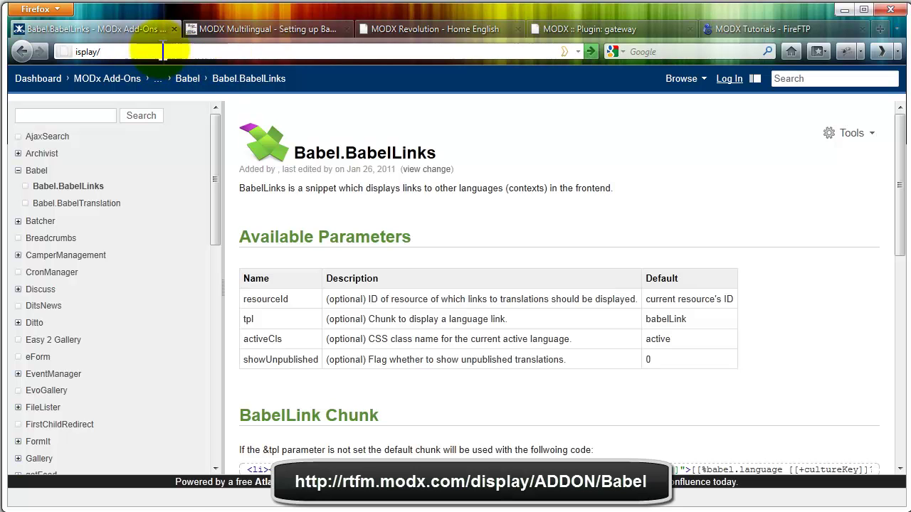
{"action": "left_click", "coordinate": [19, 42]}
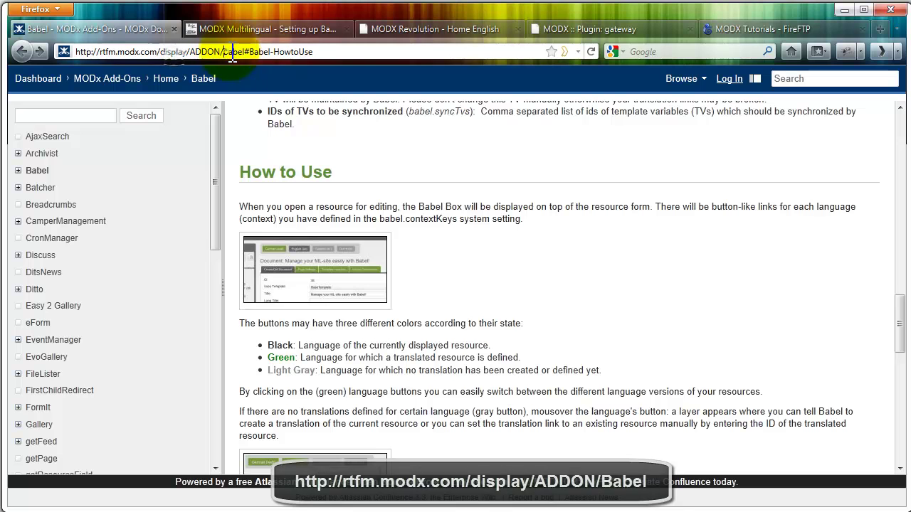
{"action": "left_click", "coordinate": [222, 52]}
{"action": "left_click_drag", "start_coordinate": [246, 52], "coordinate": [346, 54]}
{"action": "key", "text": "BackSpace"}
{"action": "key", "text": "Return"}
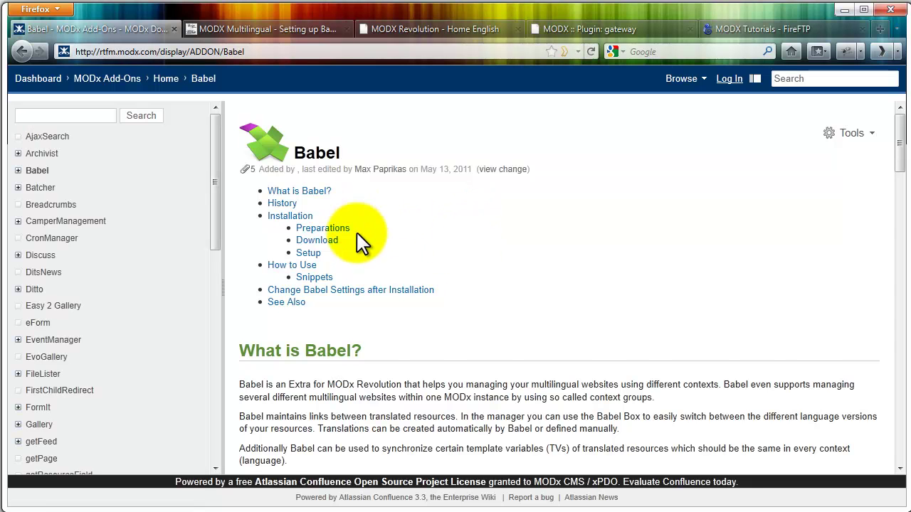
- Read down the Babel page to its Installation preparations and download instructions
{"action": "scroll", "coordinate": [554, 353], "scroll_direction": "down", "scroll_amount": 1}
{"action": "left_click_drag", "start_coordinate": [271, 350], "coordinate": [636, 346]}
{"action": "left_click", "coordinate": [546, 348]}
{"action": "left_click", "coordinate": [590, 349]}
{"action": "scroll", "coordinate": [565, 356], "scroll_direction": "up", "scroll_amount": 1}
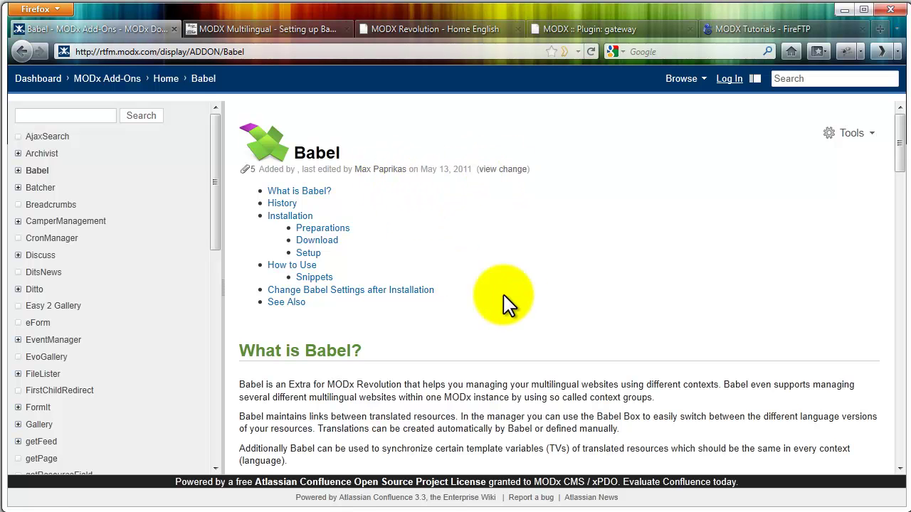
{"action": "scroll", "coordinate": [640, 342], "scroll_direction": "down", "scroll_amount": 10}
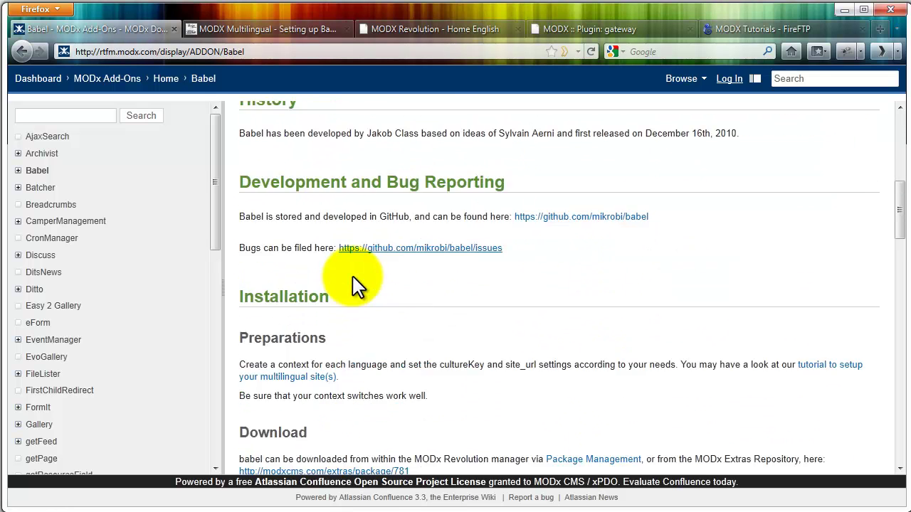
{"action": "scroll", "coordinate": [360, 284], "scroll_direction": "down", "scroll_amount": 1}
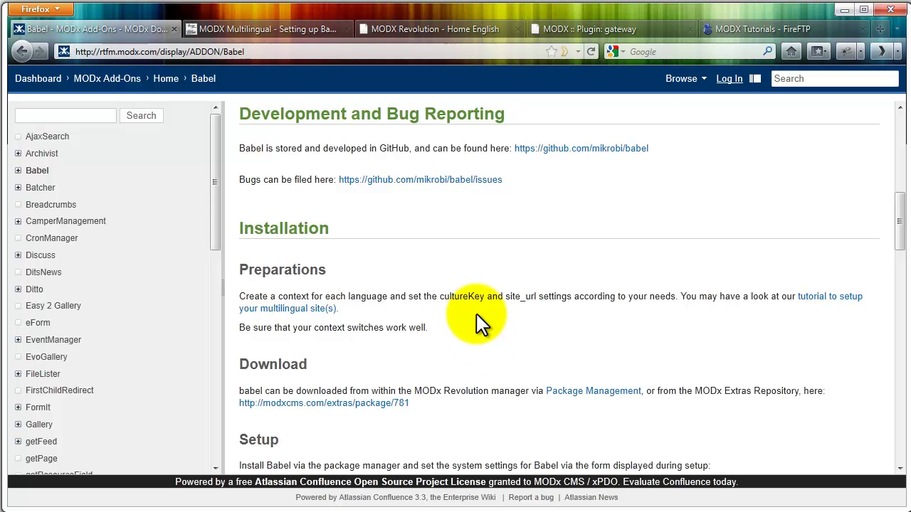
- Close the Babel tab and read through the 'MODX Multilingual – Setting up Babel' blog post
{"action": "left_click", "coordinate": [175, 29]}
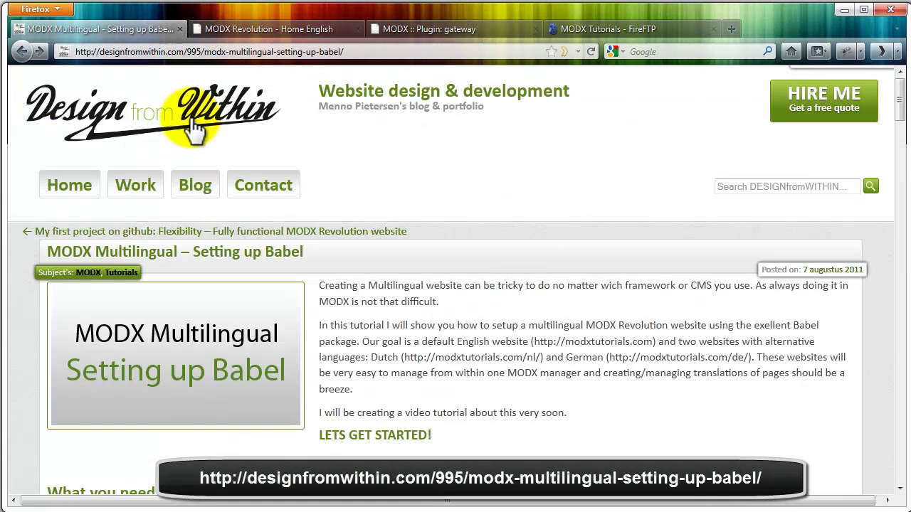
{"action": "left_click_drag", "start_coordinate": [184, 52], "coordinate": [89, 57]}
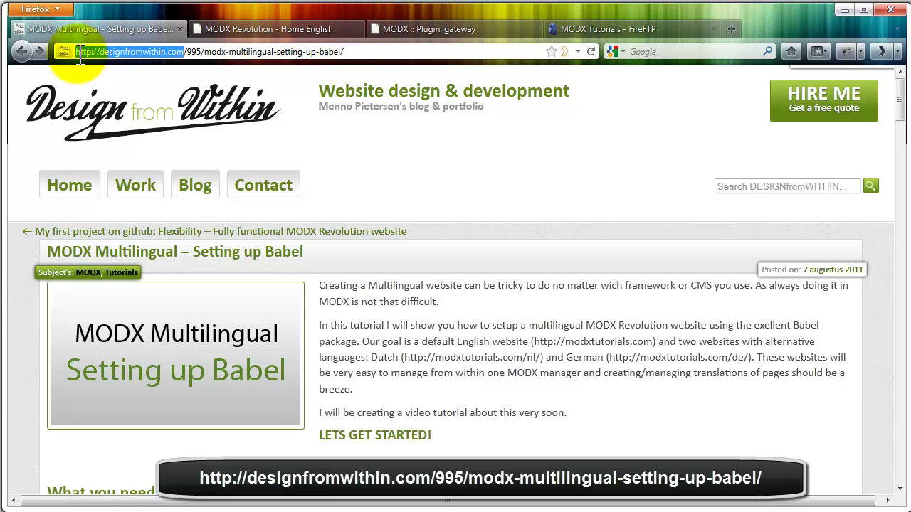
{"action": "left_click", "coordinate": [417, 153]}
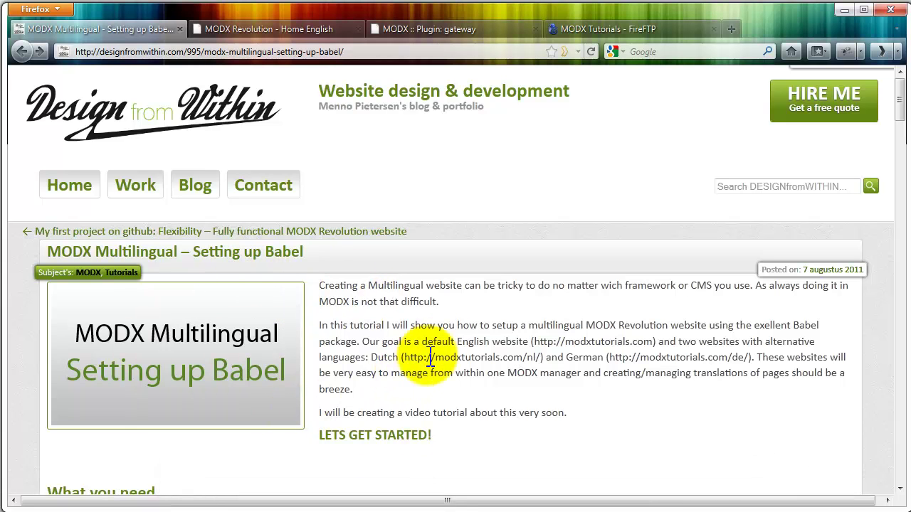
{"action": "scroll", "coordinate": [456, 347], "scroll_direction": "down", "scroll_amount": 4}
{"action": "scroll", "coordinate": [501, 340], "scroll_direction": "down", "scroll_amount": 10}
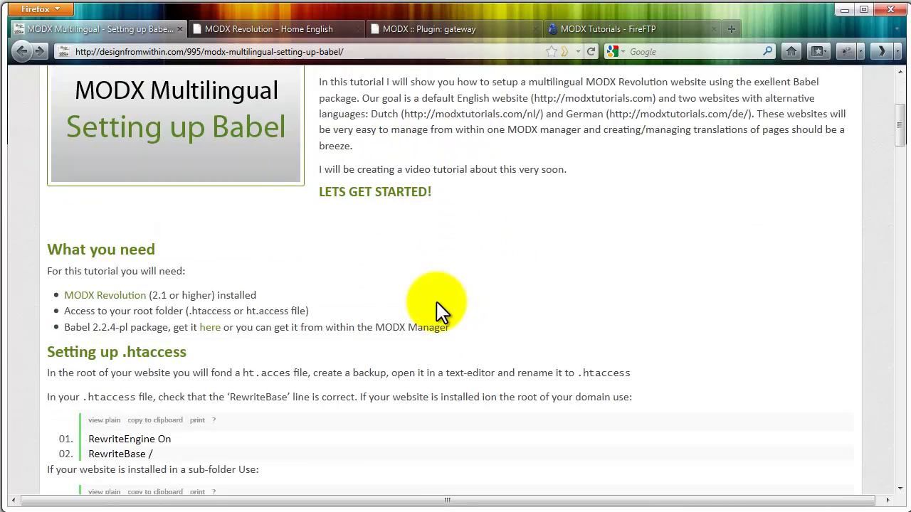
{"action": "scroll", "coordinate": [244, 264], "scroll_direction": "down", "scroll_amount": 14}
{"action": "scroll", "coordinate": [256, 263], "scroll_direction": "up", "scroll_amount": 9}
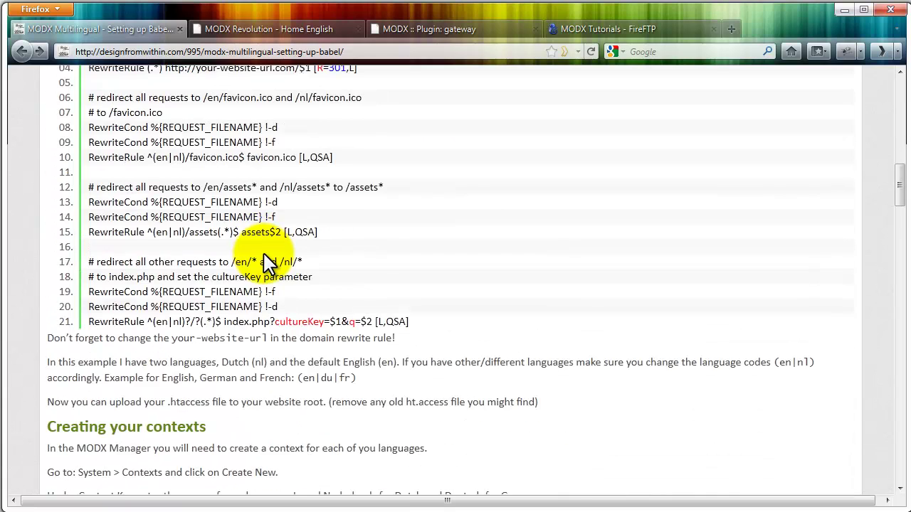
{"action": "scroll", "coordinate": [271, 263], "scroll_direction": "up", "scroll_amount": 12}
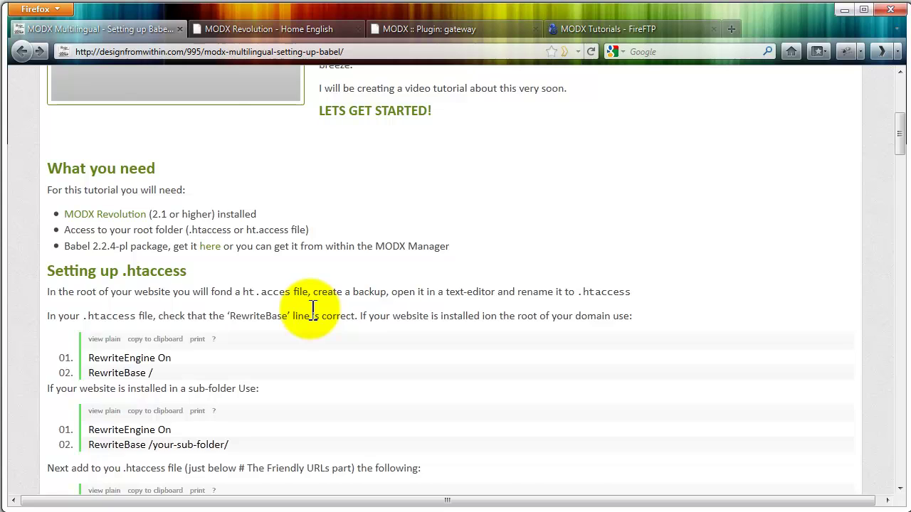
{"action": "scroll", "coordinate": [311, 310], "scroll_direction": "up", "scroll_amount": 8}
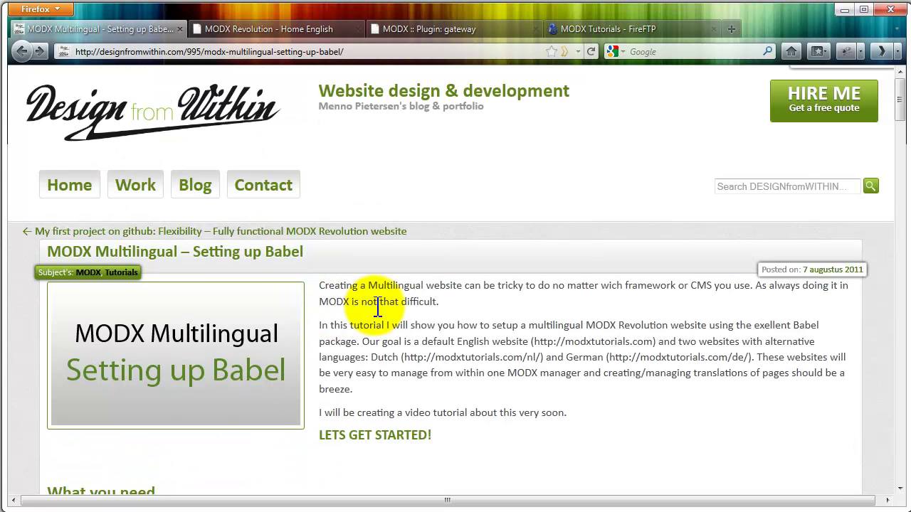
- Switch to the site's Home English tab and open the English version of the home page
{"action": "left_click", "coordinate": [287, 27]}
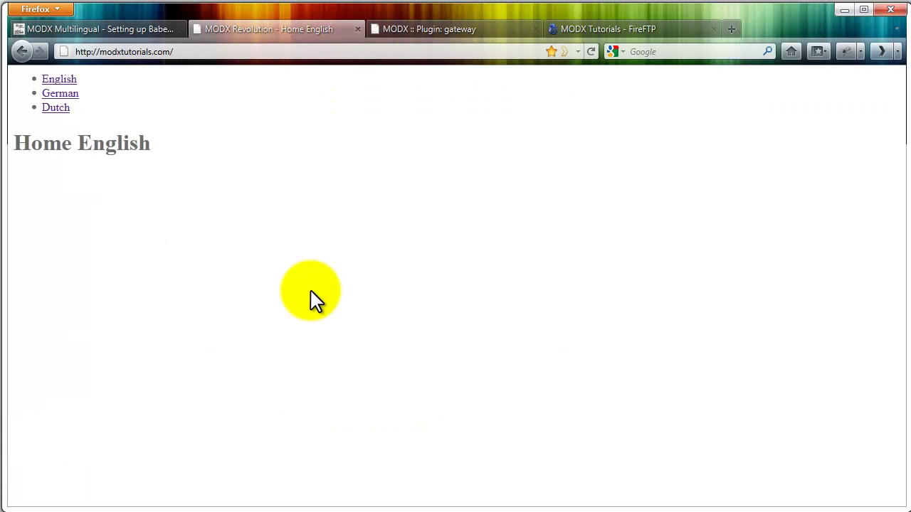
{"action": "left_click", "coordinate": [198, 53]}
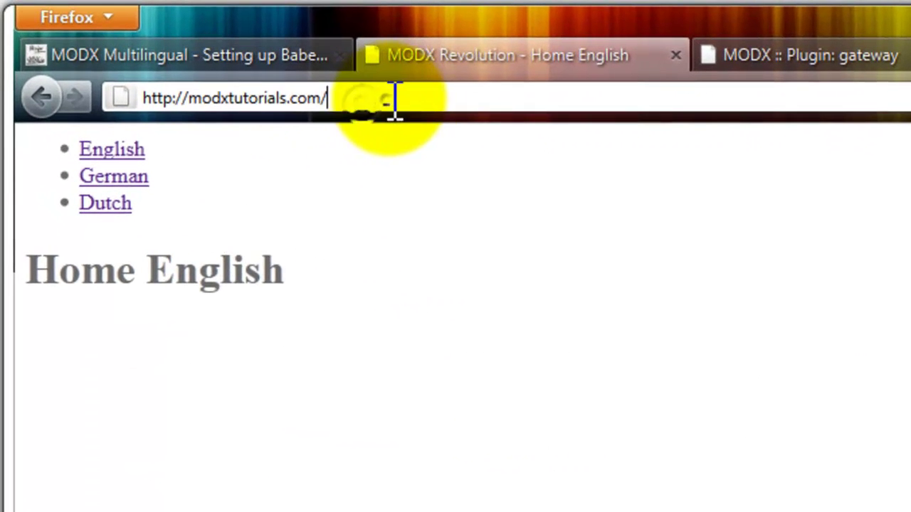
{"action": "left_click_drag", "start_coordinate": [215, 53], "coordinate": [120, 55]}
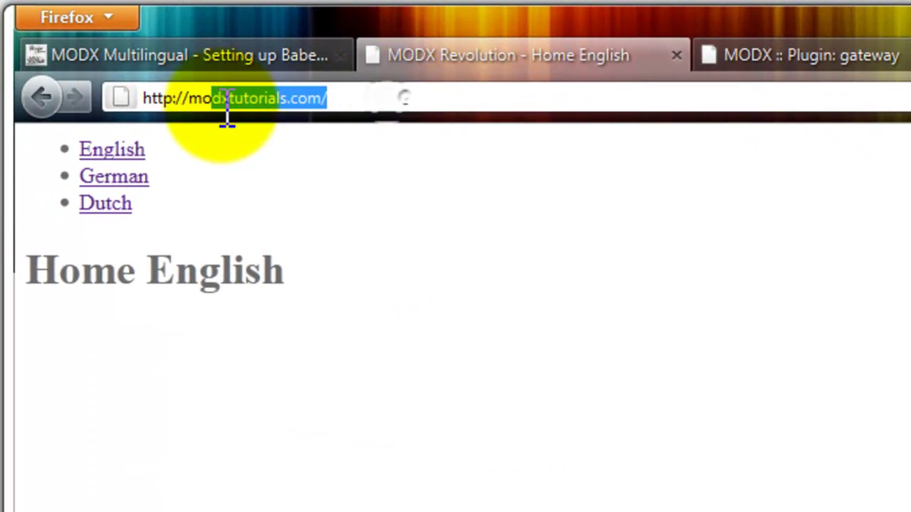
{"action": "left_click_drag", "start_coordinate": [227, 110], "coordinate": [145, 114]}
{"action": "left_click", "coordinate": [366, 98]}
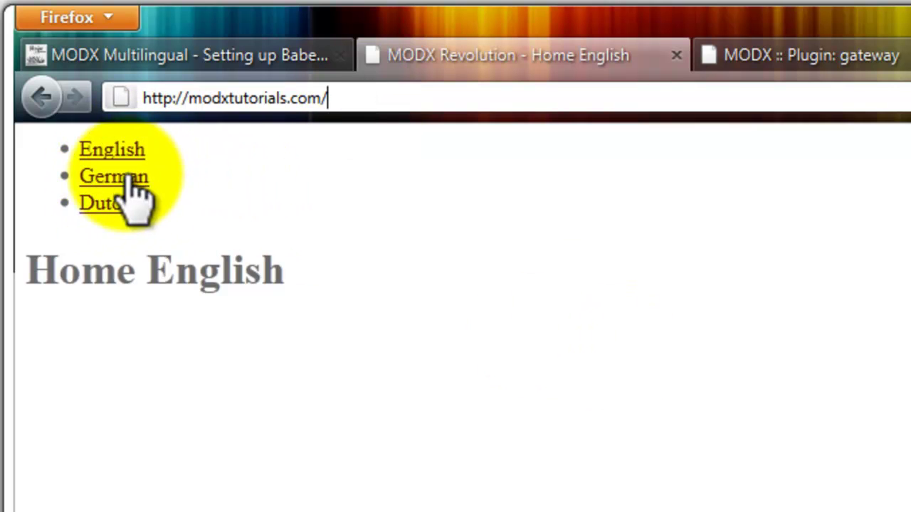
{"action": "left_click", "coordinate": [118, 151]}
{"action": "left_click", "coordinate": [349, 98]}
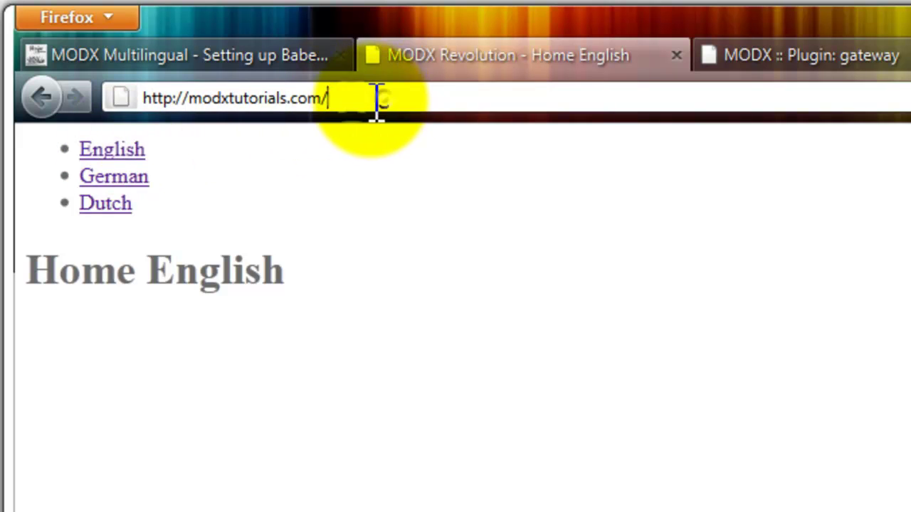
{"action": "left_click", "coordinate": [335, 98]}
- Open the German home page at /de/, showing the Home Deutsch heading
{"action": "left_click", "coordinate": [110, 177]}
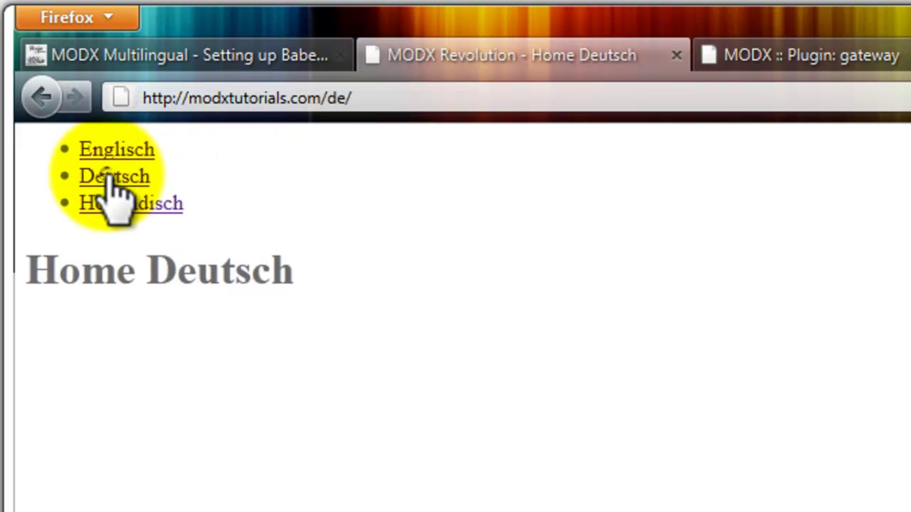
{"action": "left_click", "coordinate": [406, 97]}
{"action": "left_click", "coordinate": [406, 98]}
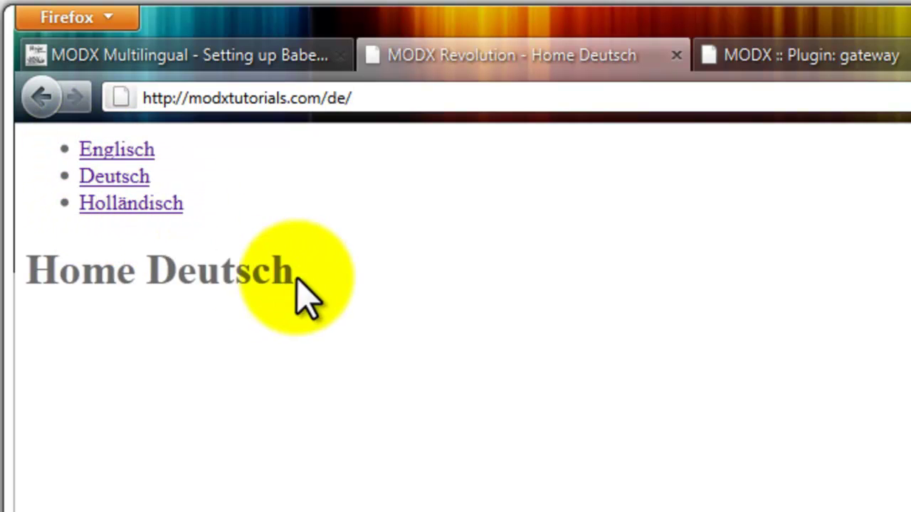
{"action": "left_click_drag", "start_coordinate": [295, 273], "coordinate": [71, 285]}
{"action": "left_click", "coordinate": [152, 270]}
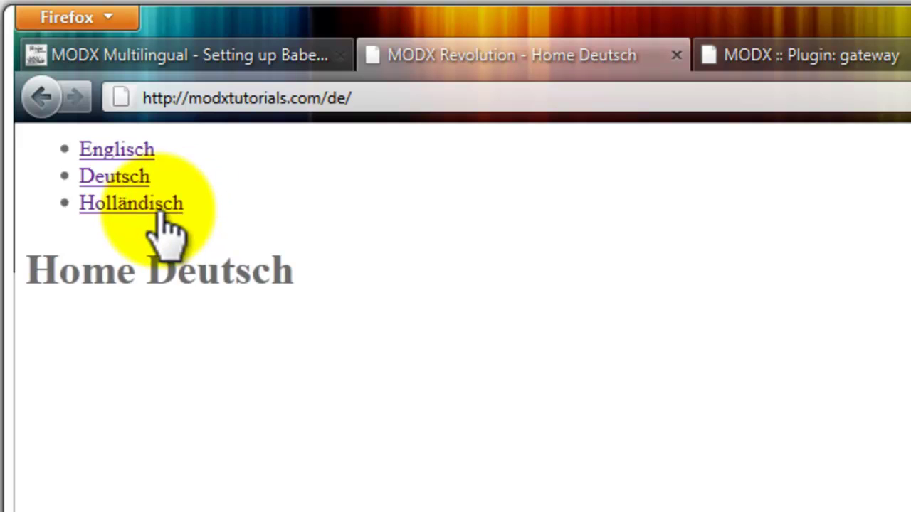
- Follow the Holländisch link to the Home Nederlands page at /nl/
{"action": "left_click", "coordinate": [162, 229]}
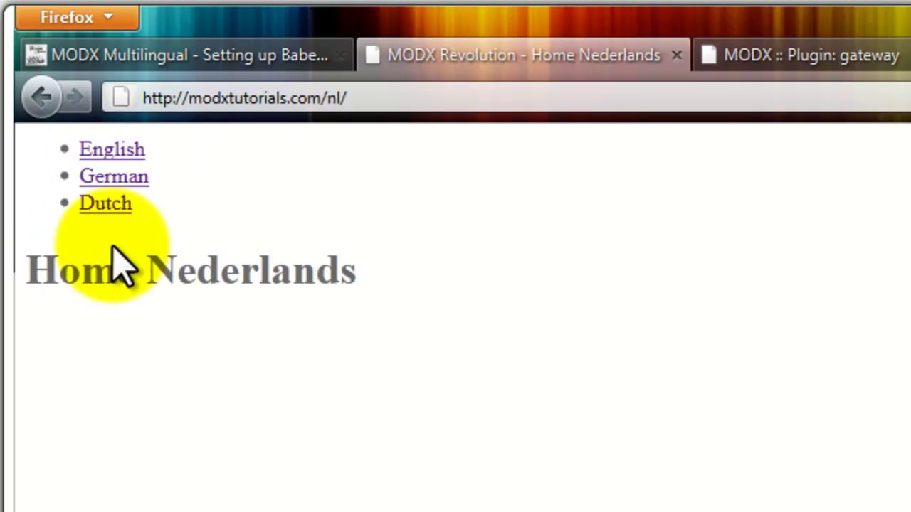
{"action": "left_click_drag", "start_coordinate": [361, 272], "coordinate": [29, 270]}
{"action": "left_click", "coordinate": [391, 100]}
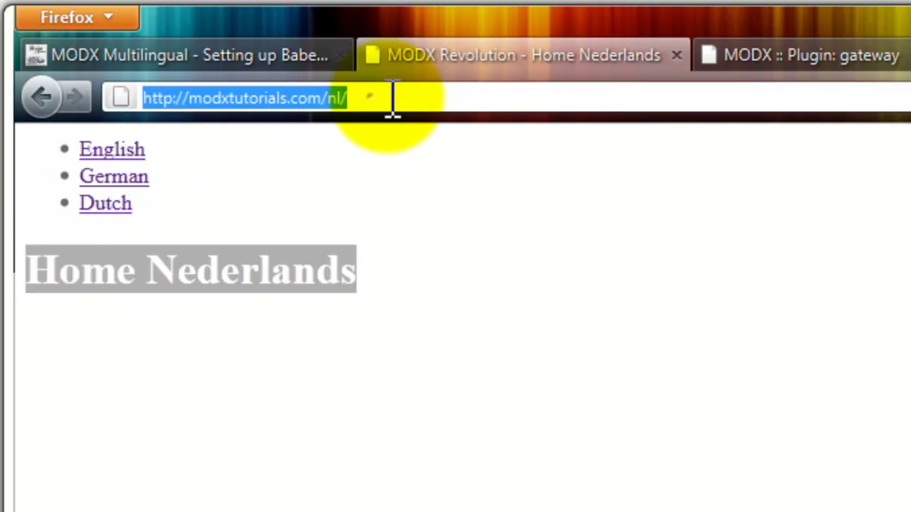
{"action": "left_click", "coordinate": [262, 100]}
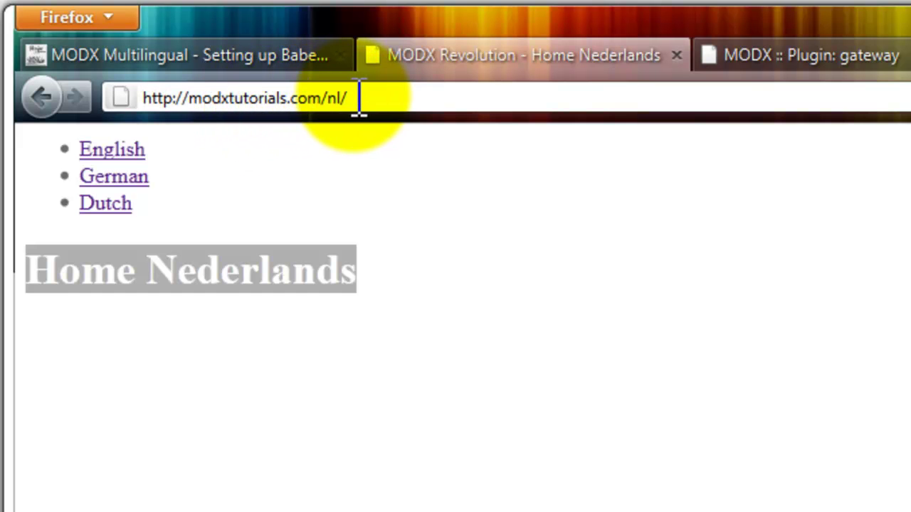
- Switch to the MODX manager tab showing the gateway plugin's PHP code
{"action": "left_click", "coordinate": [756, 75]}
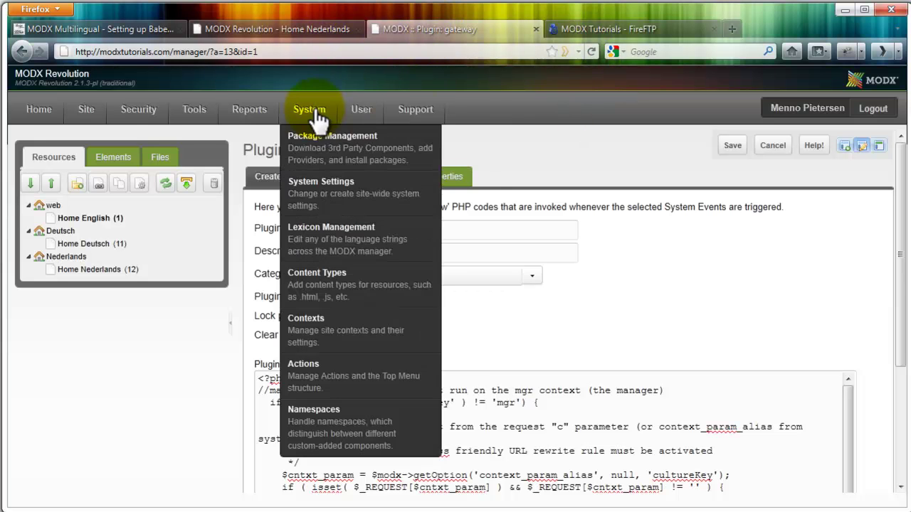
{"action": "mouse_move", "coordinate": [146, 120]}
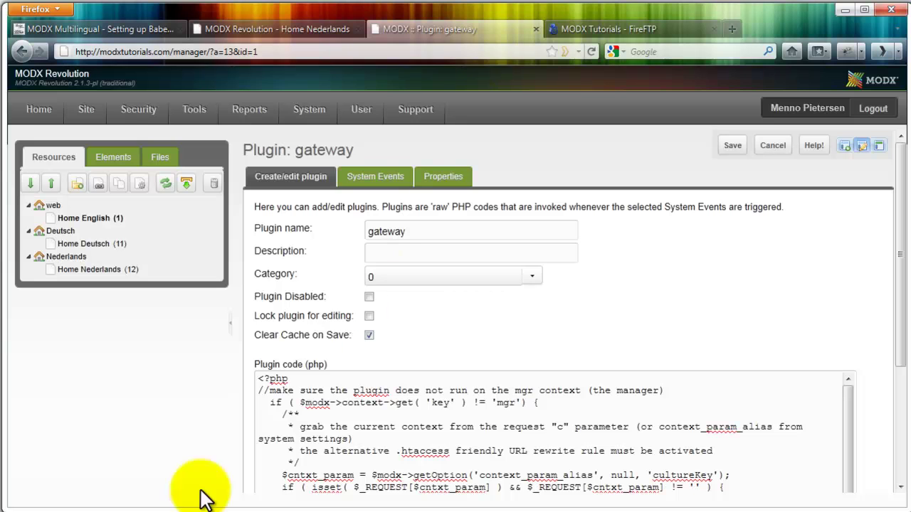
- Reveal the public_html folder and bring up the context menu for .htaccess
{"action": "key", "text": "alt+Tab"}
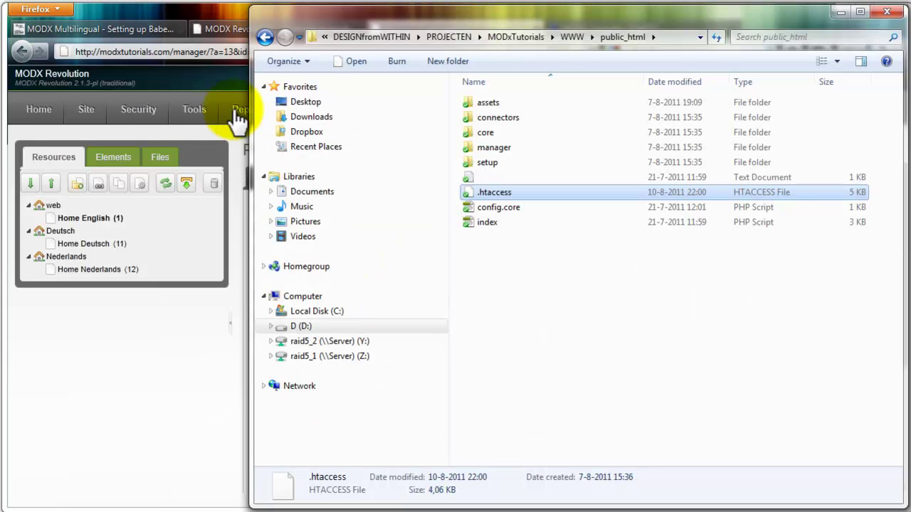
{"action": "left_click", "coordinate": [215, 9]}
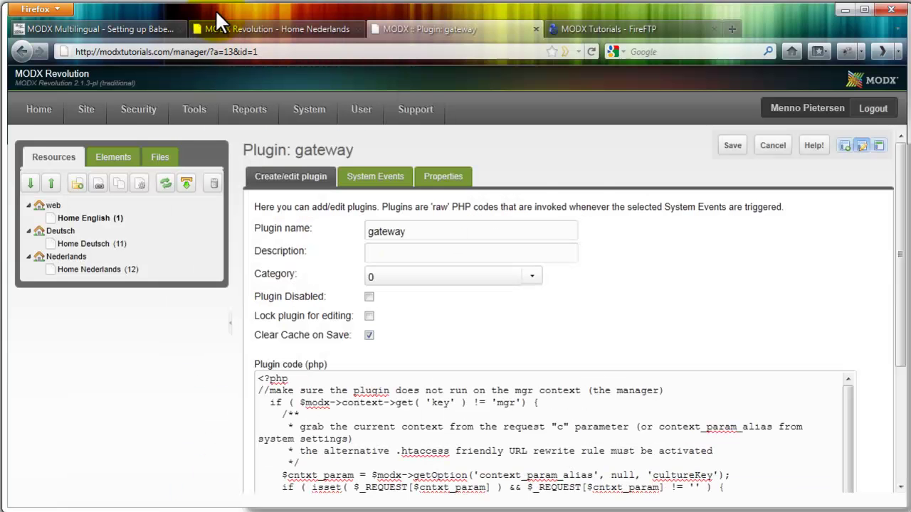
{"action": "left_click", "coordinate": [846, 13]}
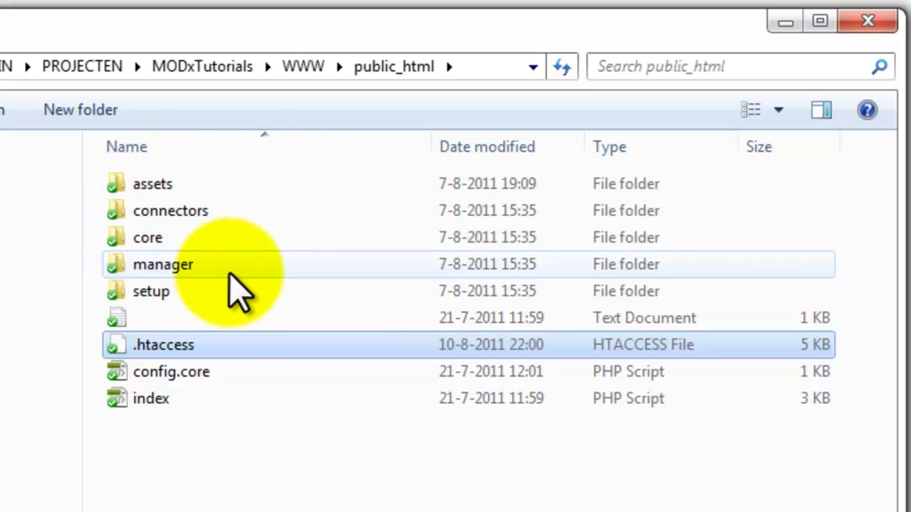
{"action": "left_click", "coordinate": [325, 491]}
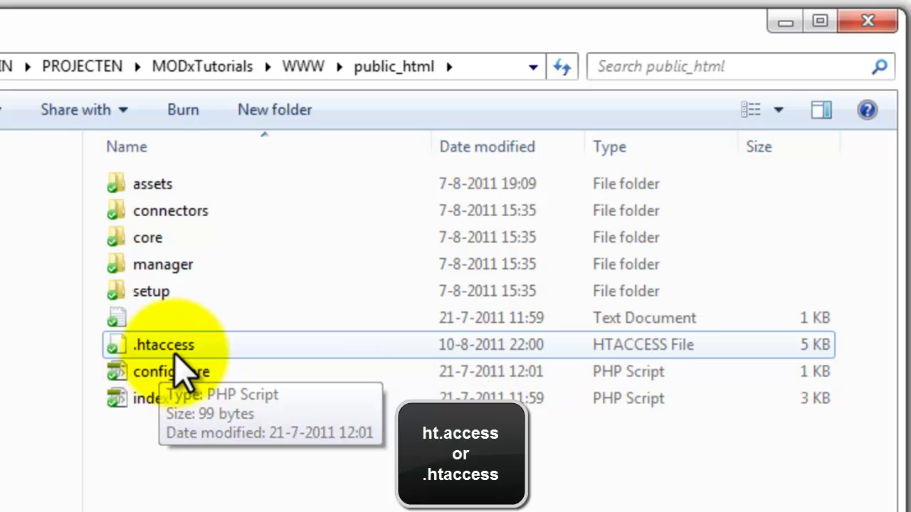
{"action": "right_click", "coordinate": [178, 363]}
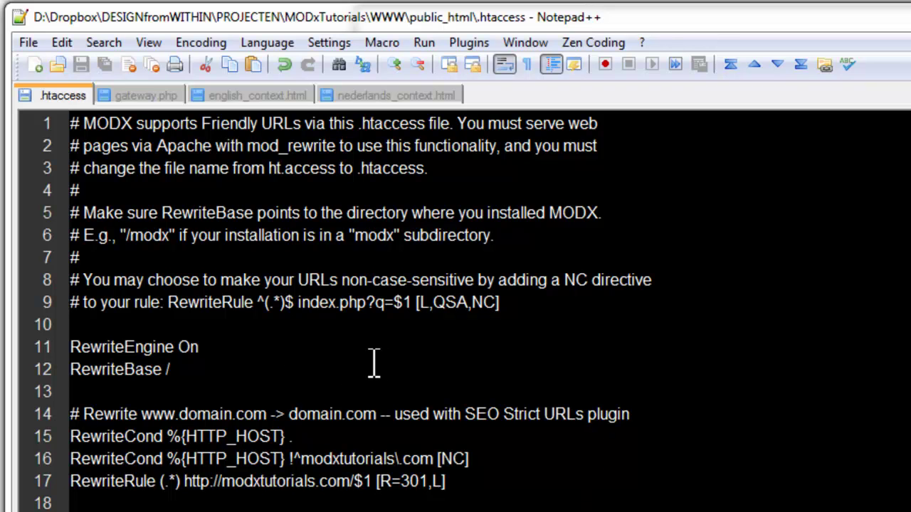
{"action": "left_click", "coordinate": [378, 365]}
{"action": "left_click_drag", "start_coordinate": [70, 346], "coordinate": [183, 347]}
{"action": "left_click", "coordinate": [212, 348]}
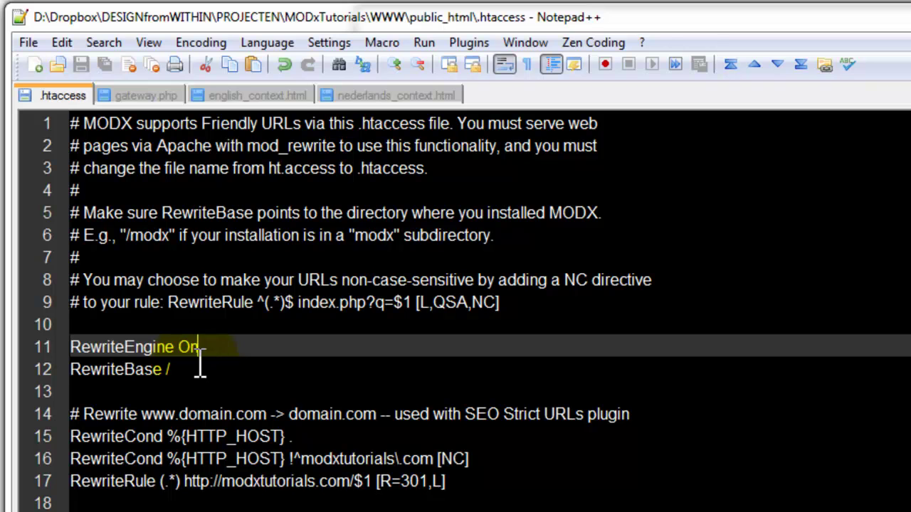
{"action": "left_click", "coordinate": [340, 370]}
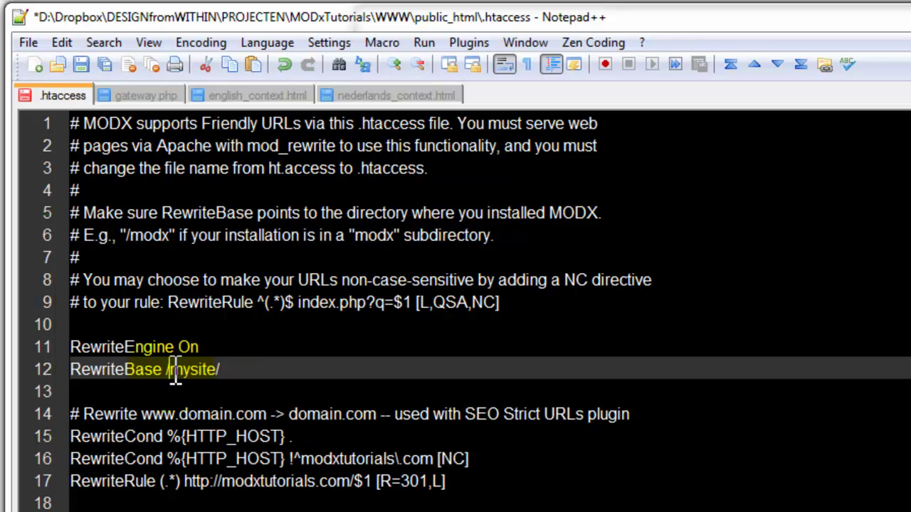
{"action": "left_click_drag", "start_coordinate": [175, 370], "coordinate": [268, 370]}
{"action": "key", "text": "BackSpace"}
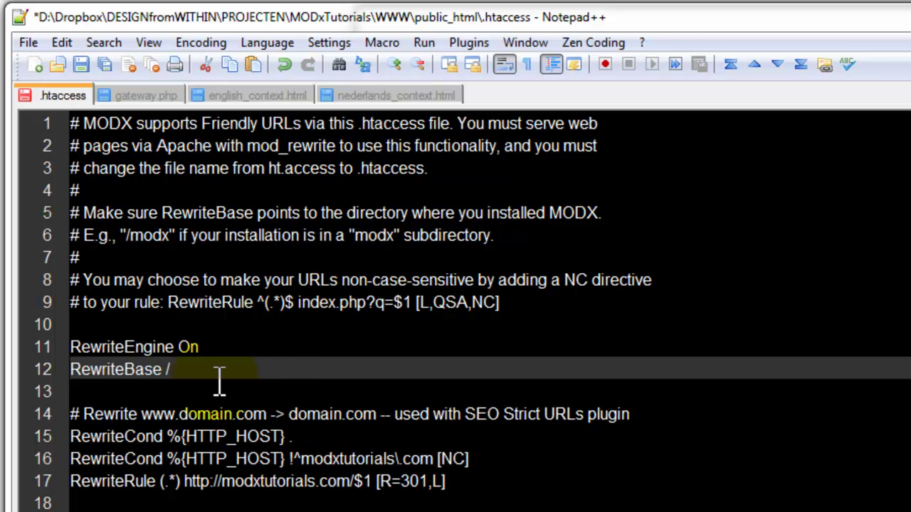
{"action": "scroll", "coordinate": [220, 383], "scroll_direction": "down", "scroll_amount": 5}
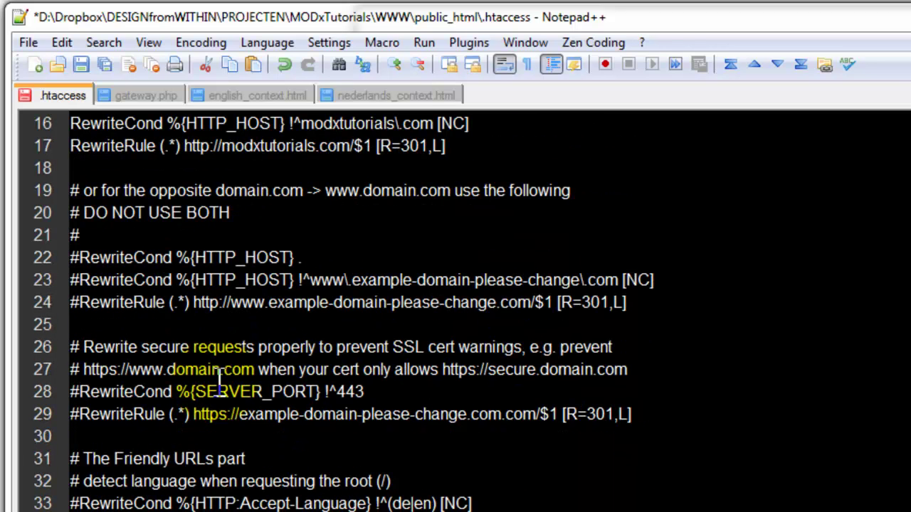
{"action": "scroll", "coordinate": [171, 378], "scroll_direction": "up", "scroll_amount": 1}
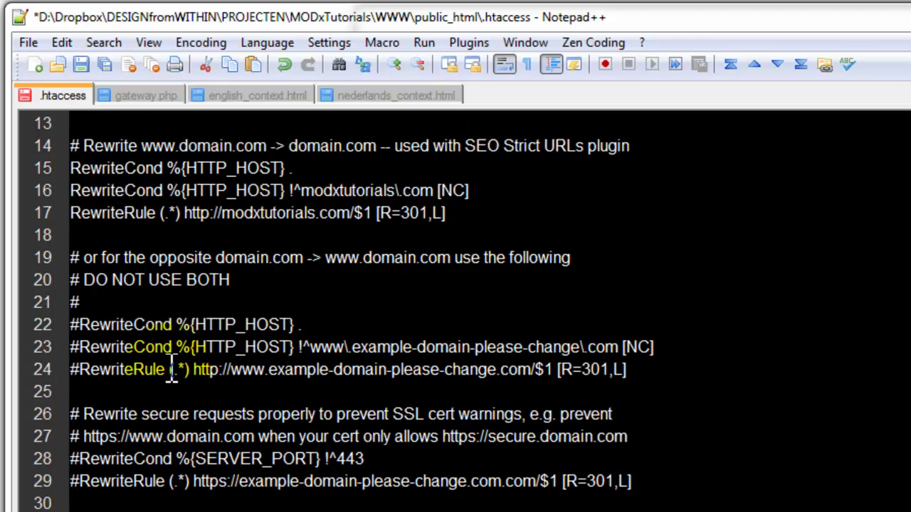
{"action": "scroll", "coordinate": [127, 235], "scroll_direction": "up", "scroll_amount": 1}
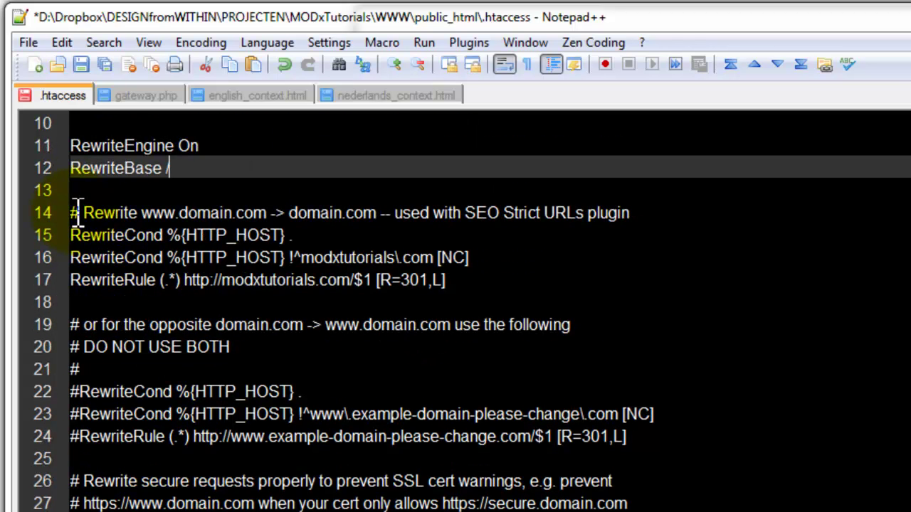
{"action": "left_click_drag", "start_coordinate": [77, 213], "coordinate": [634, 213]}
{"action": "left_click", "coordinate": [452, 212]}
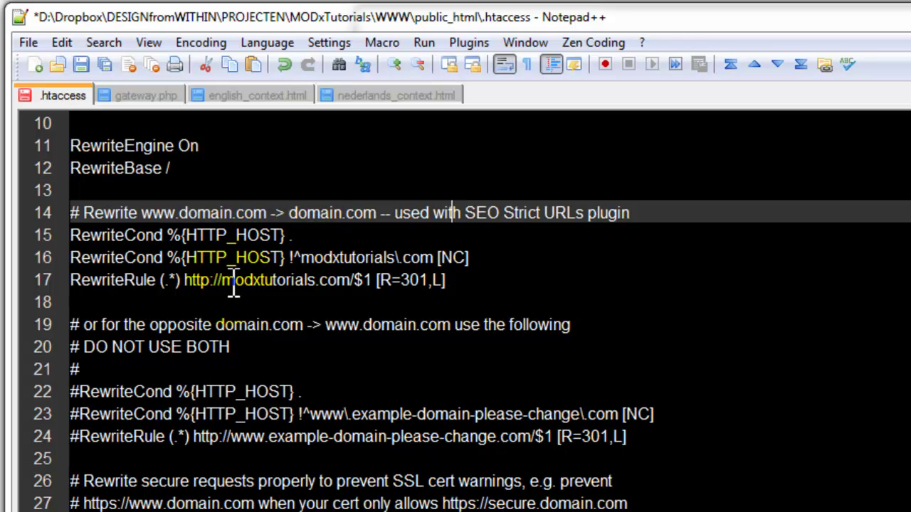
{"action": "left_click_drag", "start_coordinate": [226, 281], "coordinate": [351, 281]}
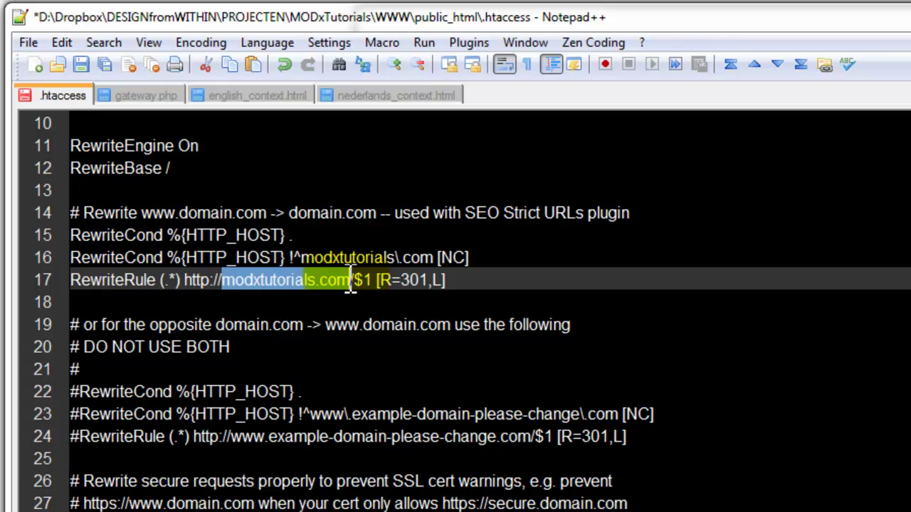
{"action": "left_click", "coordinate": [444, 281]}
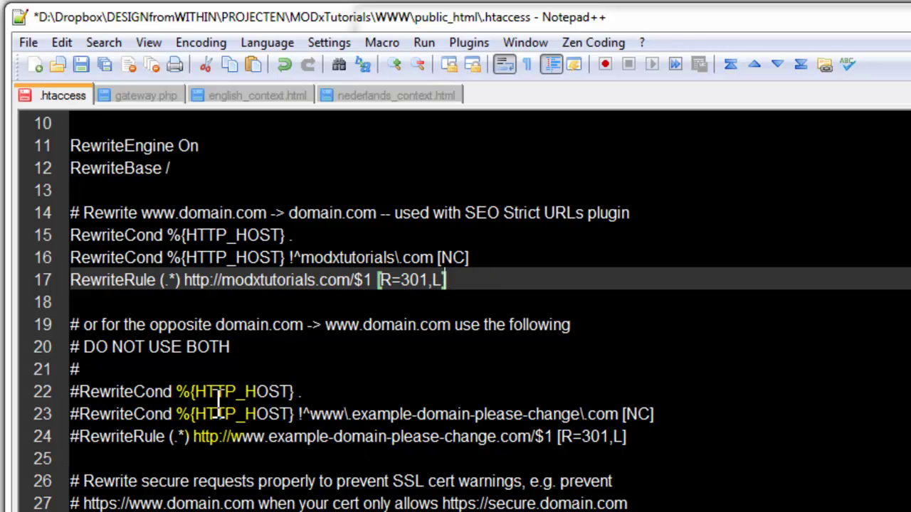
{"action": "left_click_drag", "start_coordinate": [71, 391], "coordinate": [520, 436]}
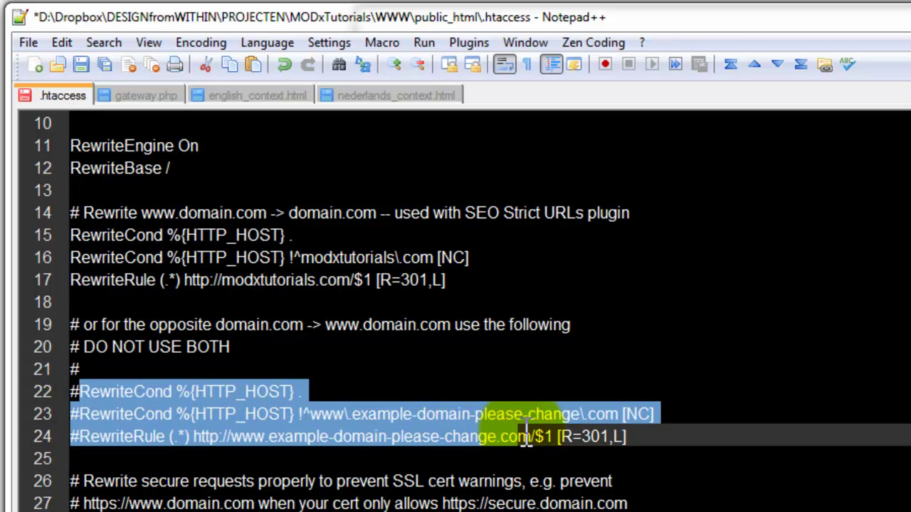
{"action": "left_click", "coordinate": [618, 434]}
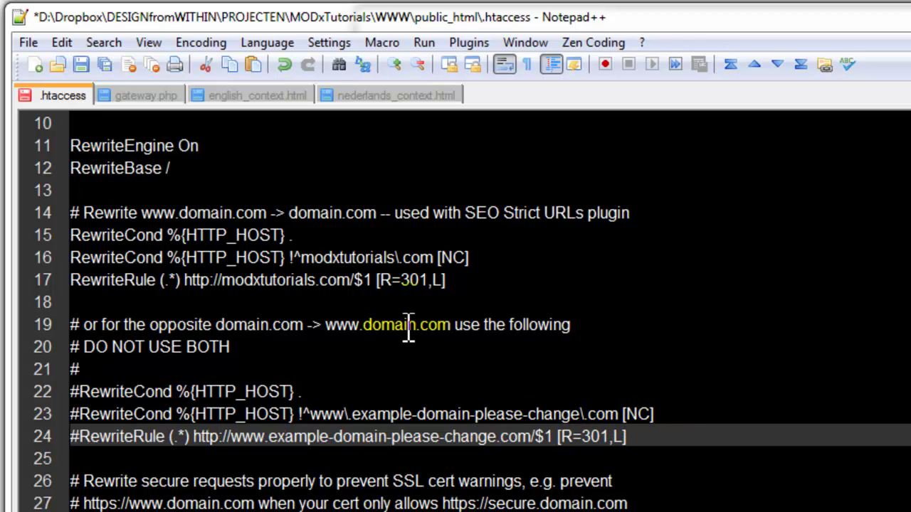
{"action": "left_click_drag", "start_coordinate": [465, 285], "coordinate": [84, 280]}
{"action": "left_click", "coordinate": [90, 258]}
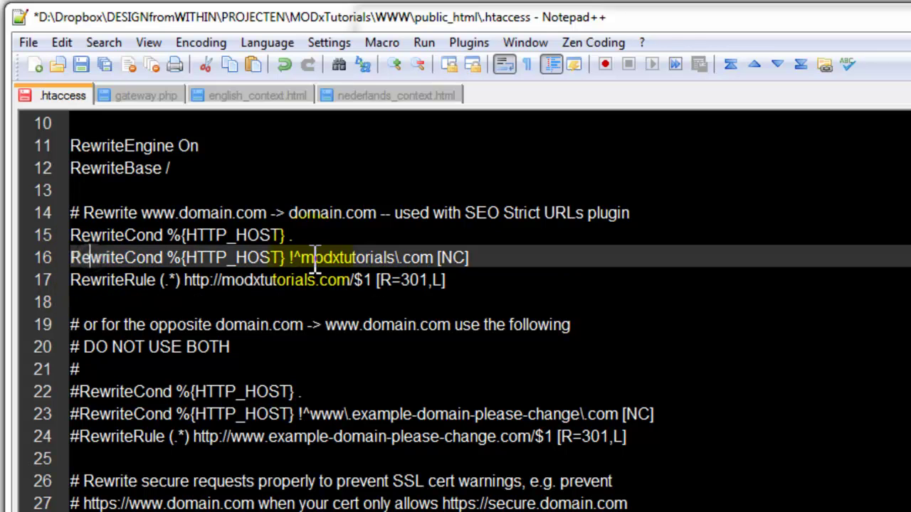
{"action": "left_click_drag", "start_coordinate": [303, 257], "coordinate": [430, 258]}
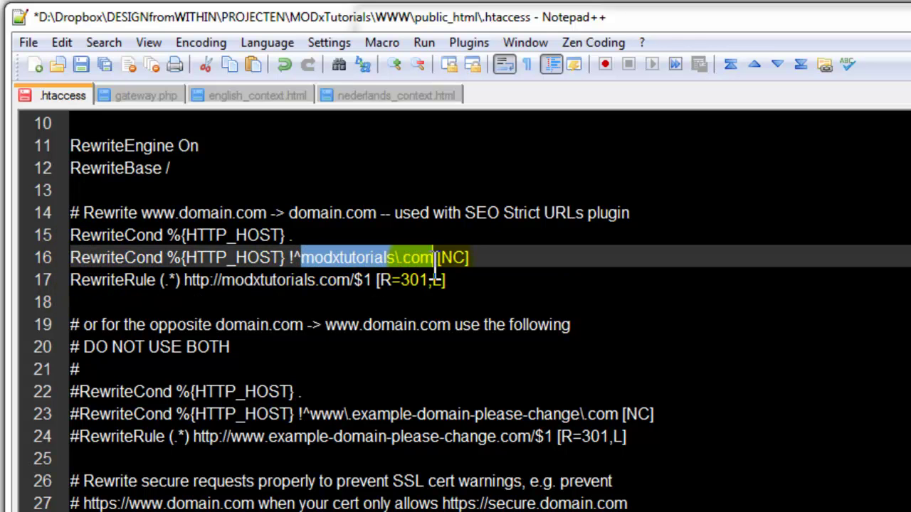
{"action": "left_click_drag", "start_coordinate": [222, 281], "coordinate": [347, 284]}
{"action": "left_click", "coordinate": [244, 325]}
- Review the favicon redirect lines 33–35 and the assets rule in .htaccess
{"action": "scroll", "coordinate": [249, 398], "scroll_direction": "down", "scroll_amount": 4}
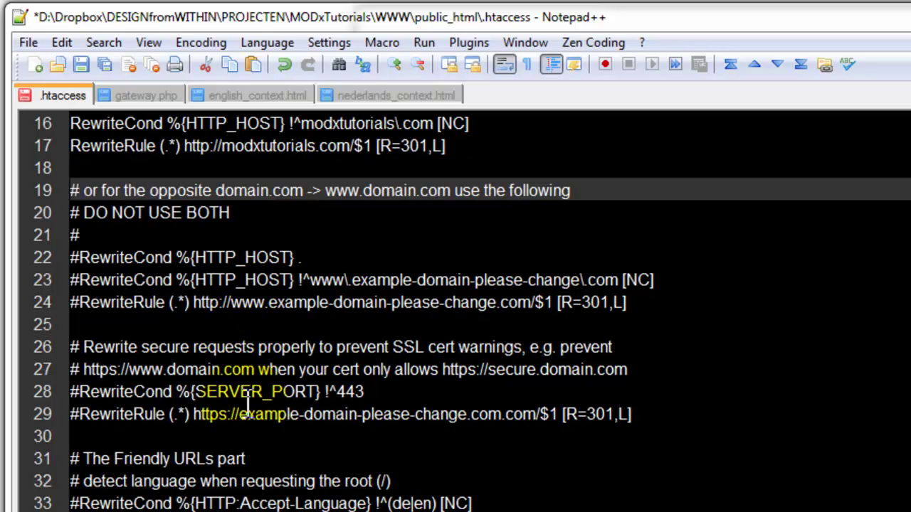
{"action": "scroll", "coordinate": [247, 405], "scroll_direction": "down", "scroll_amount": 2}
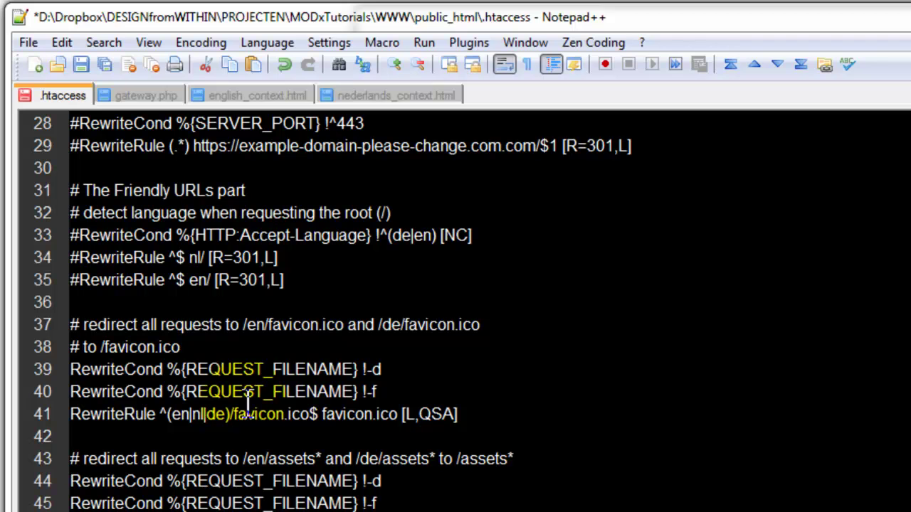
{"action": "scroll", "coordinate": [125, 199], "scroll_direction": "down", "scroll_amount": 1}
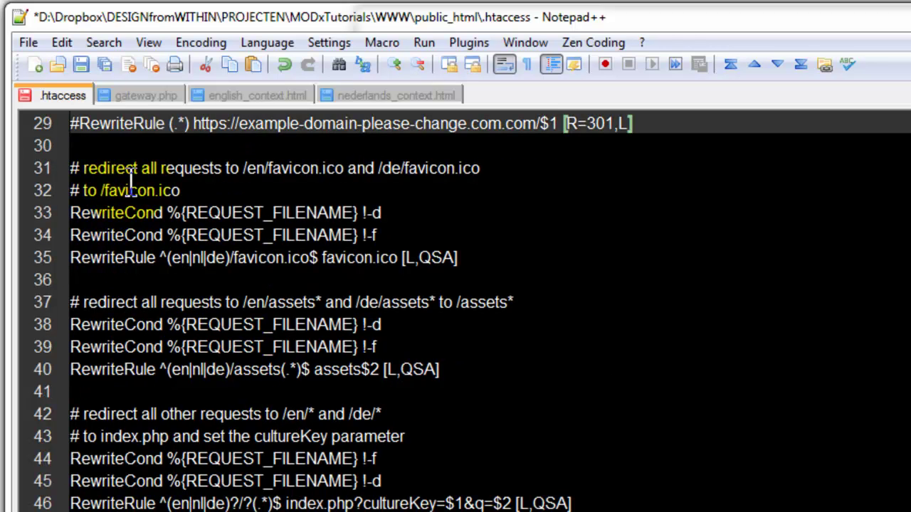
{"action": "left_click", "coordinate": [132, 171]}
{"action": "left_click", "coordinate": [274, 209]}
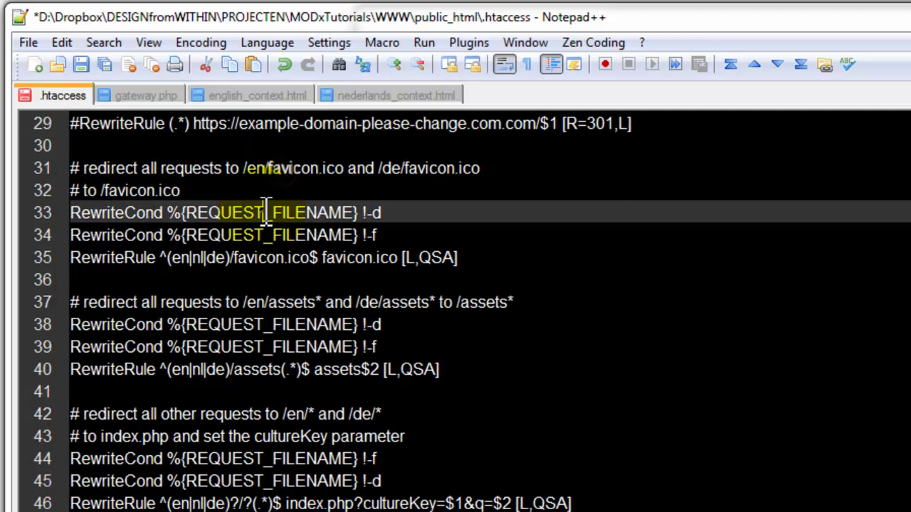
{"action": "left_click", "coordinate": [247, 169]}
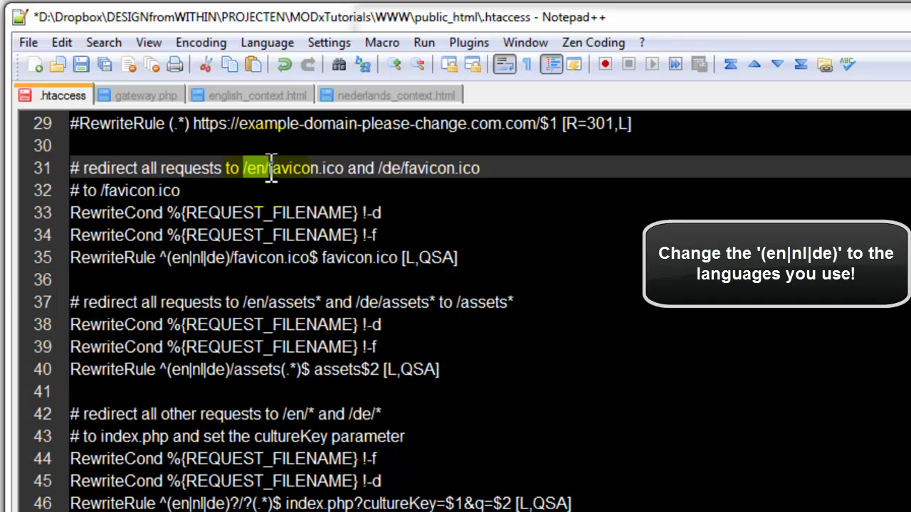
{"action": "double_click", "coordinate": [288, 302]}
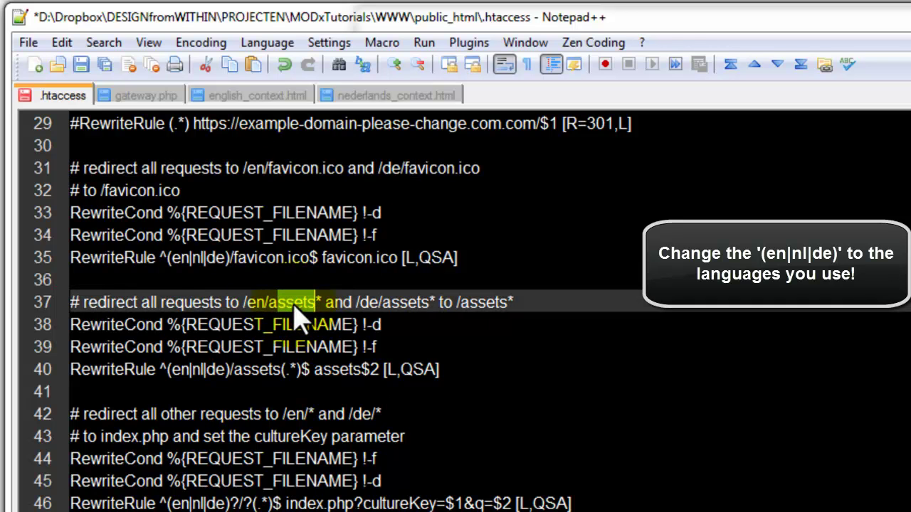
{"action": "left_click", "coordinate": [123, 213]}
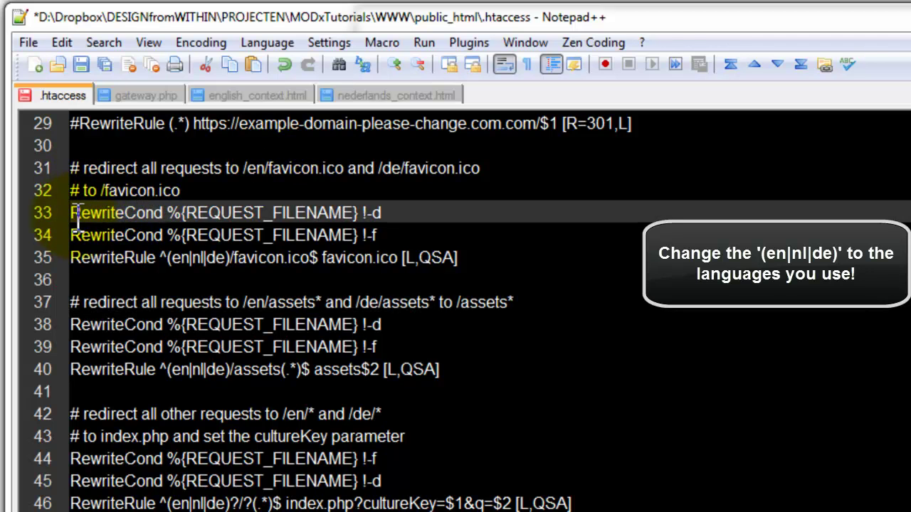
{"action": "left_click_drag", "start_coordinate": [71, 212], "coordinate": [475, 269]}
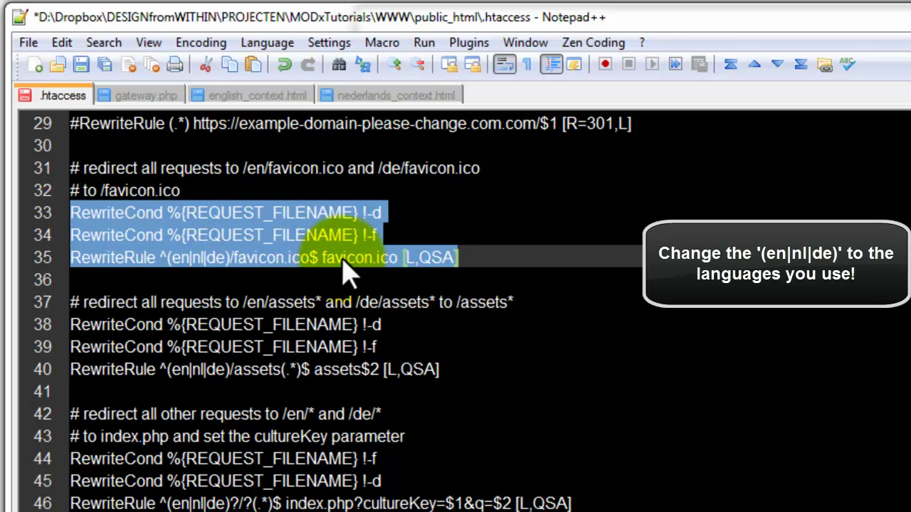
{"action": "left_click", "coordinate": [126, 302]}
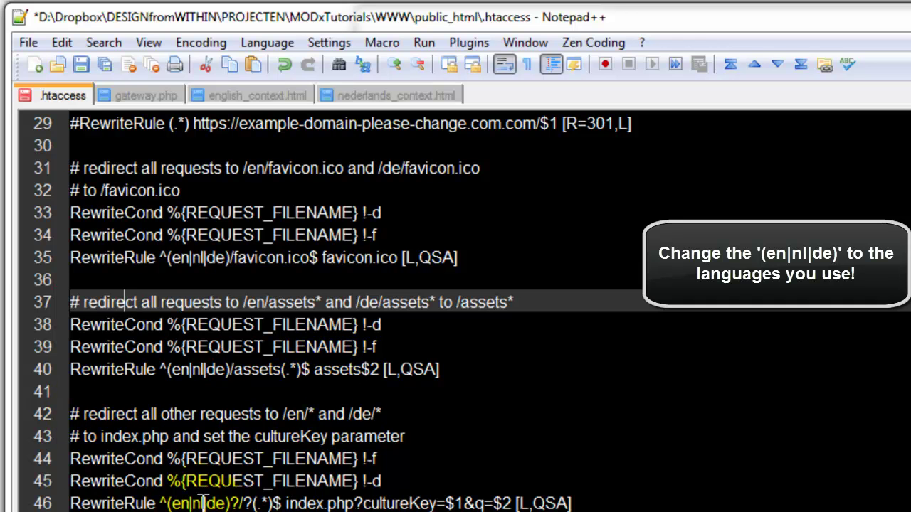
- Check the (en|nl|de) cultureKey rewrite rules and RewriteBase /, then save .htaccess
{"action": "left_click", "coordinate": [190, 503]}
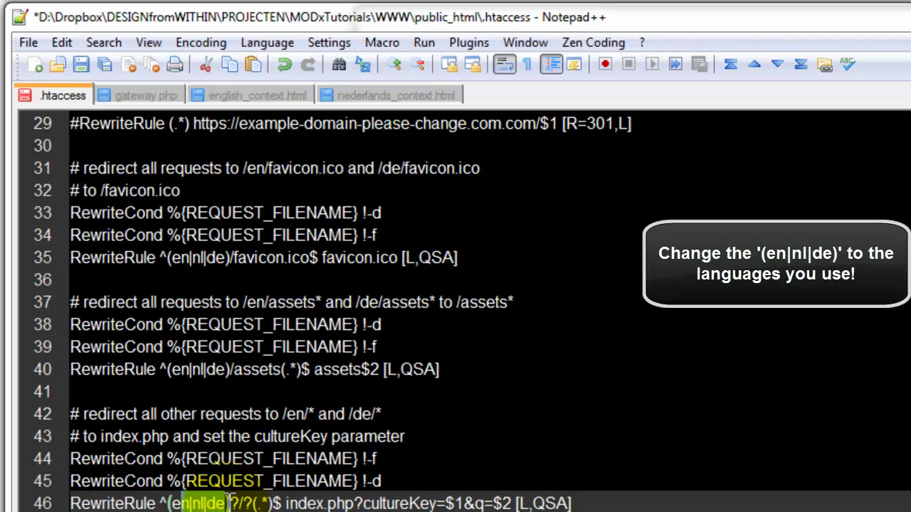
{"action": "left_click", "coordinate": [340, 459]}
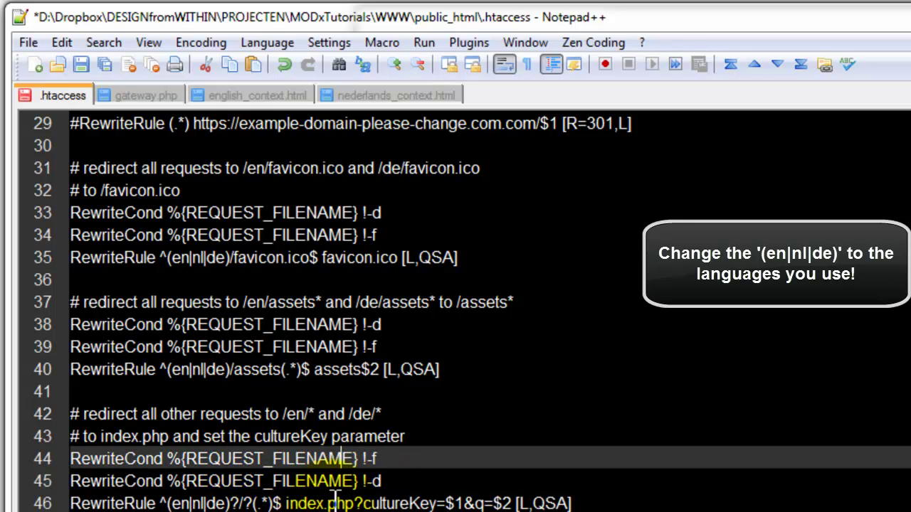
{"action": "left_click_drag", "start_coordinate": [580, 502], "coordinate": [24, 173]}
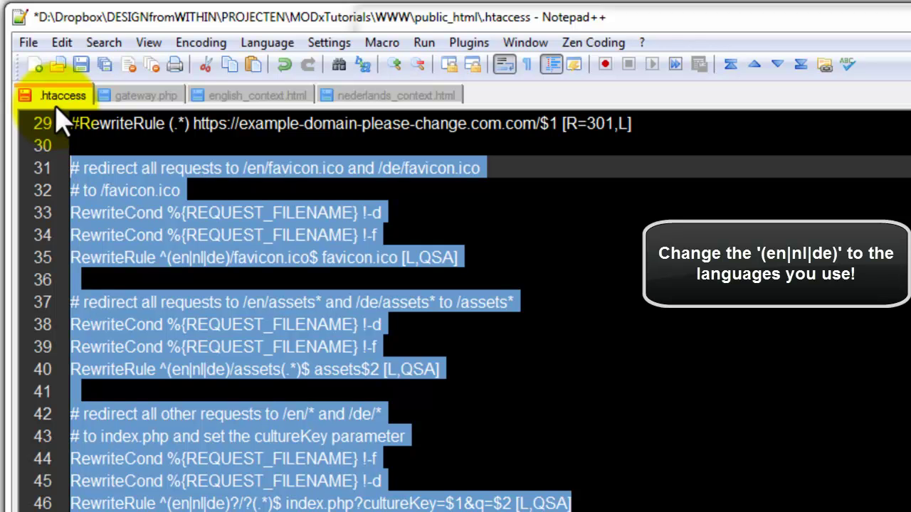
{"action": "scroll", "coordinate": [370, 469], "scroll_direction": "up", "scroll_amount": 9}
{"action": "left_click", "coordinate": [220, 358]}
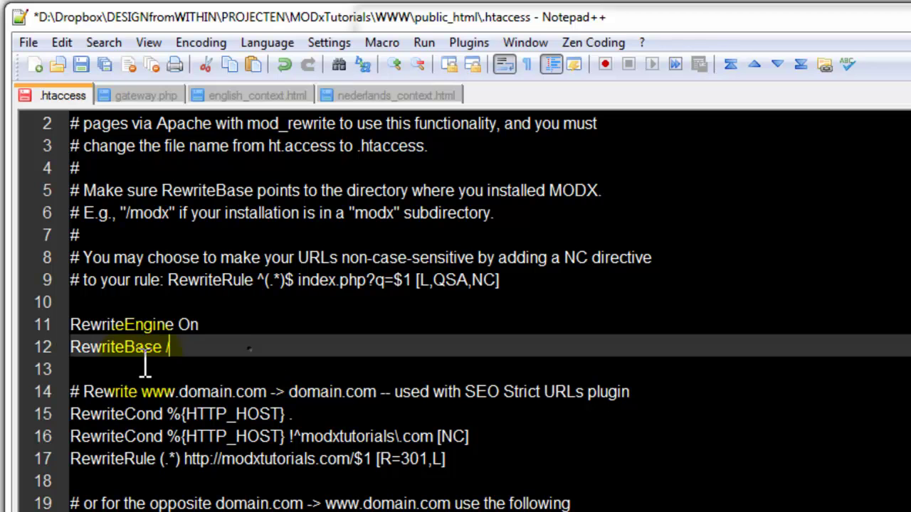
{"action": "left_click", "coordinate": [56, 349]}
{"action": "left_click", "coordinate": [153, 413]}
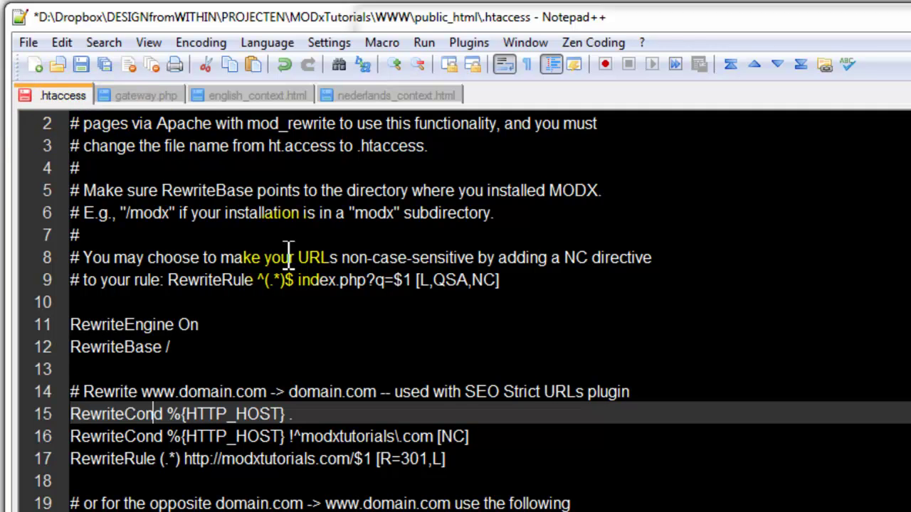
{"action": "key", "text": "ctrl+s"}
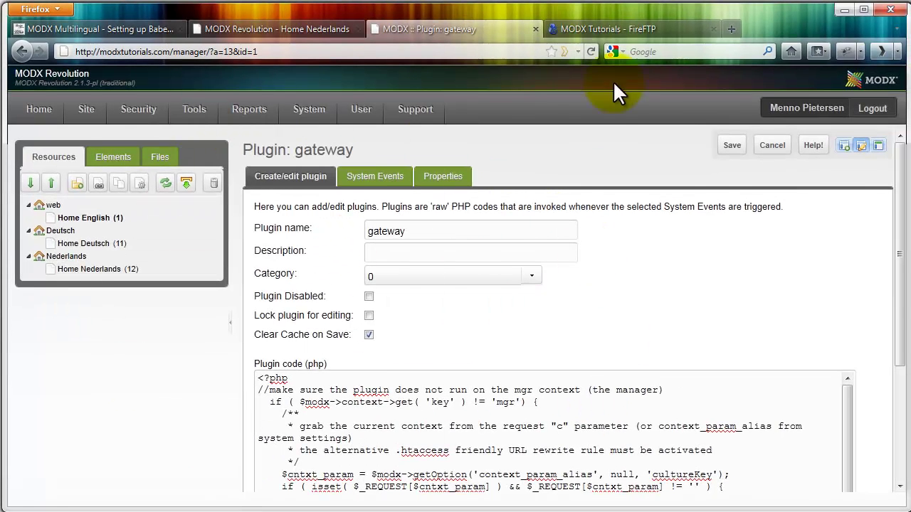
{"action": "left_click", "coordinate": [607, 28]}
{"action": "left_click", "coordinate": [258, 210]}
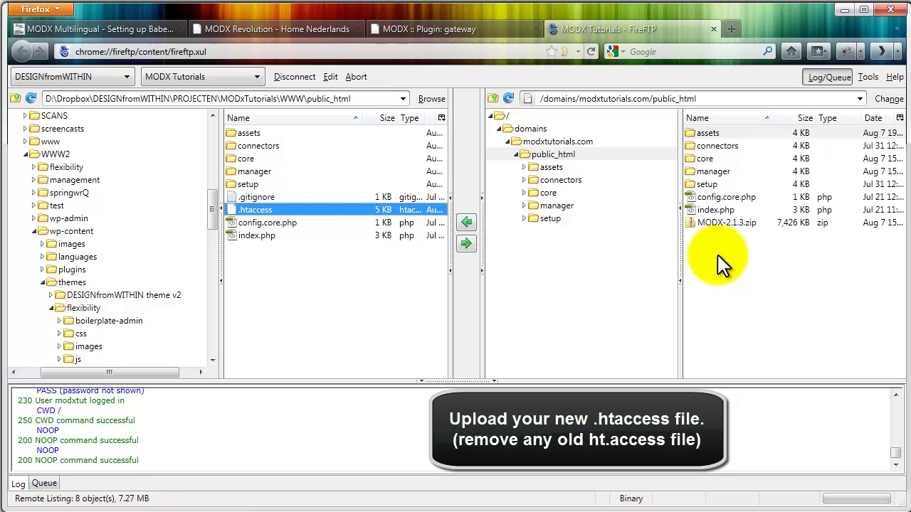
{"action": "left_click", "coordinate": [446, 24]}
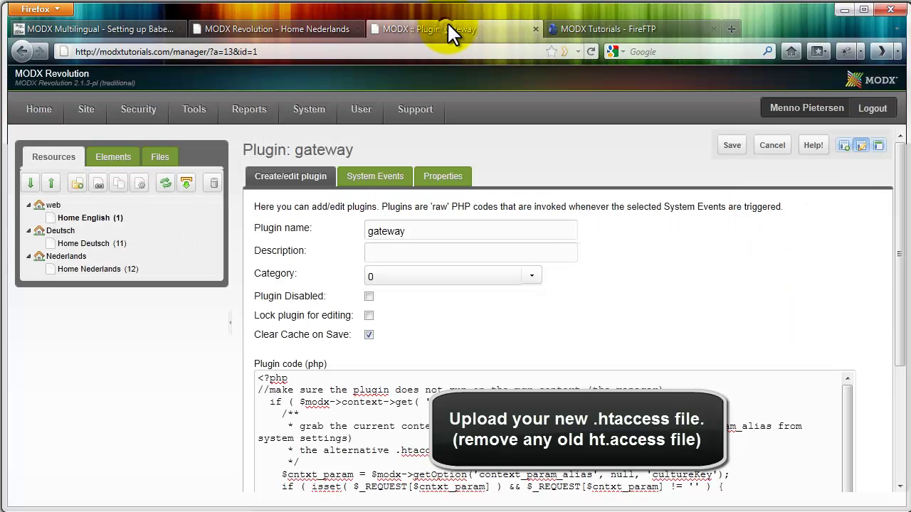
- Filter System Settings to Friendly URL and verify Use Friendly URLs and Use Friendly Alias Path are Yes
{"action": "mouse_move", "coordinate": [309, 110]}
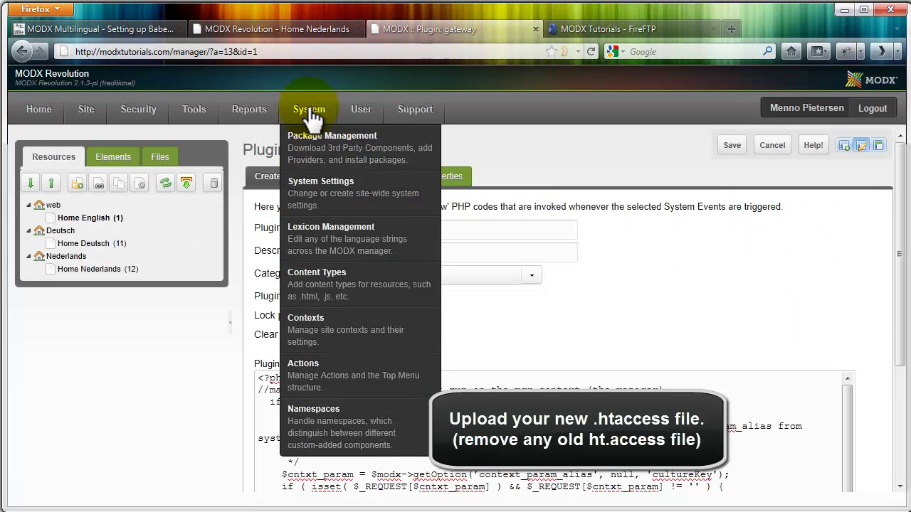
{"action": "left_click", "coordinate": [319, 187]}
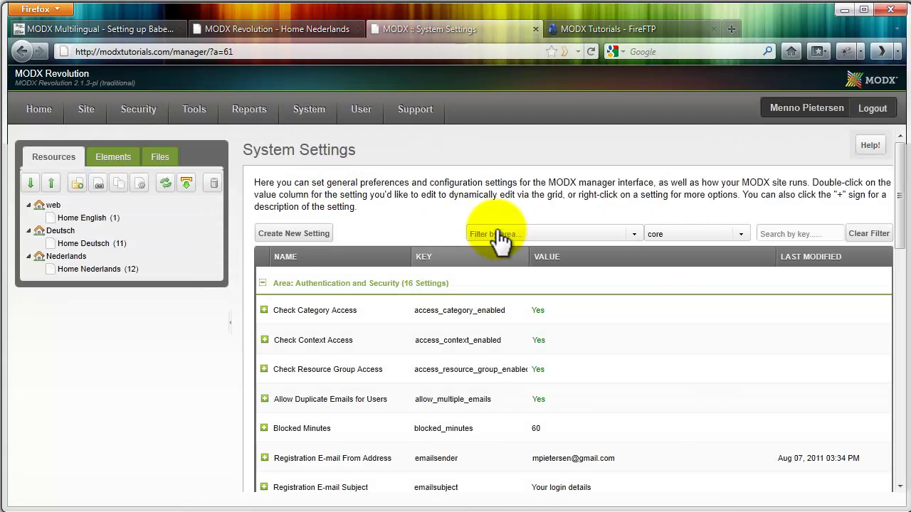
{"action": "left_click", "coordinate": [511, 237]}
{"action": "scroll", "coordinate": [520, 320], "scroll_direction": "down", "scroll_amount": 1}
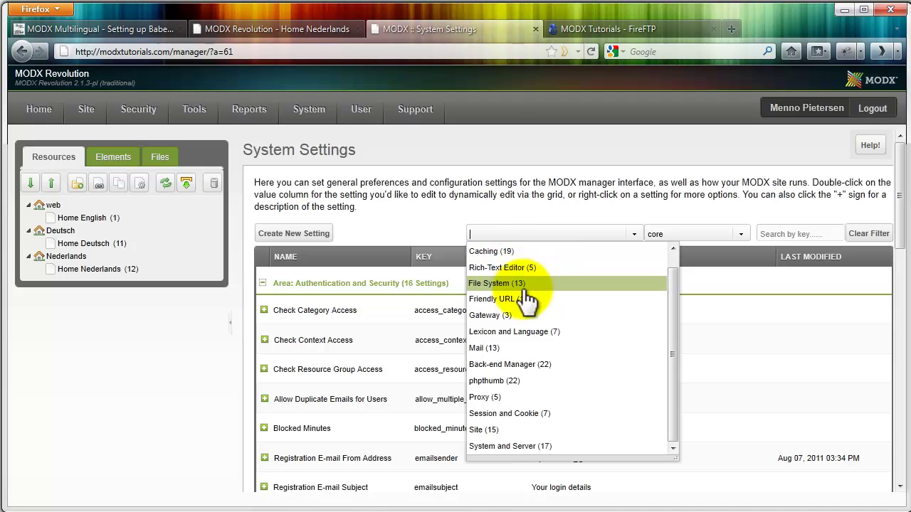
{"action": "left_click", "coordinate": [508, 300]}
{"action": "scroll", "coordinate": [684, 355], "scroll_direction": "down", "scroll_amount": 5}
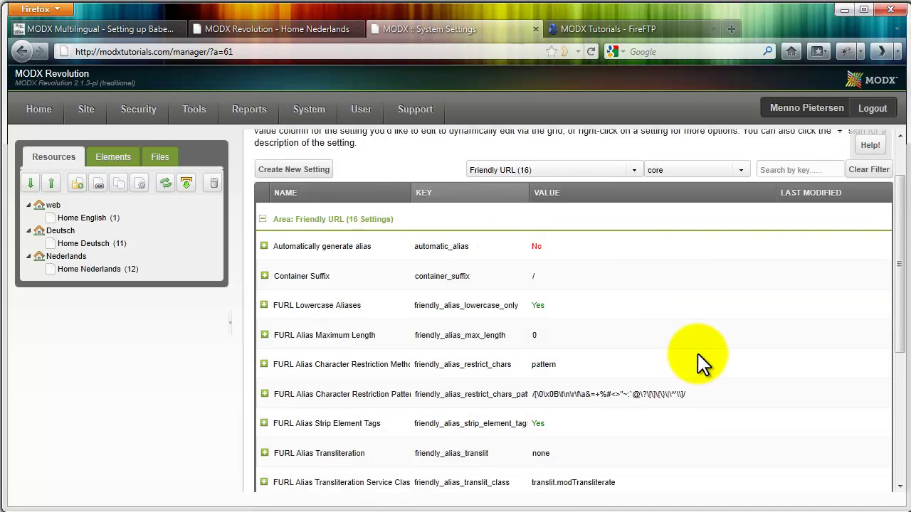
{"action": "scroll", "coordinate": [696, 347], "scroll_direction": "down", "scroll_amount": 3}
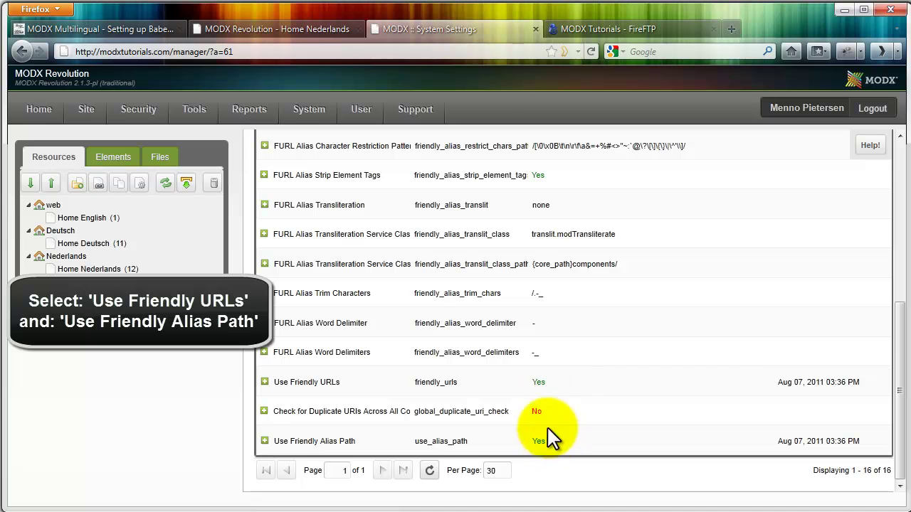
{"action": "scroll", "coordinate": [574, 406], "scroll_direction": "up", "scroll_amount": 6}
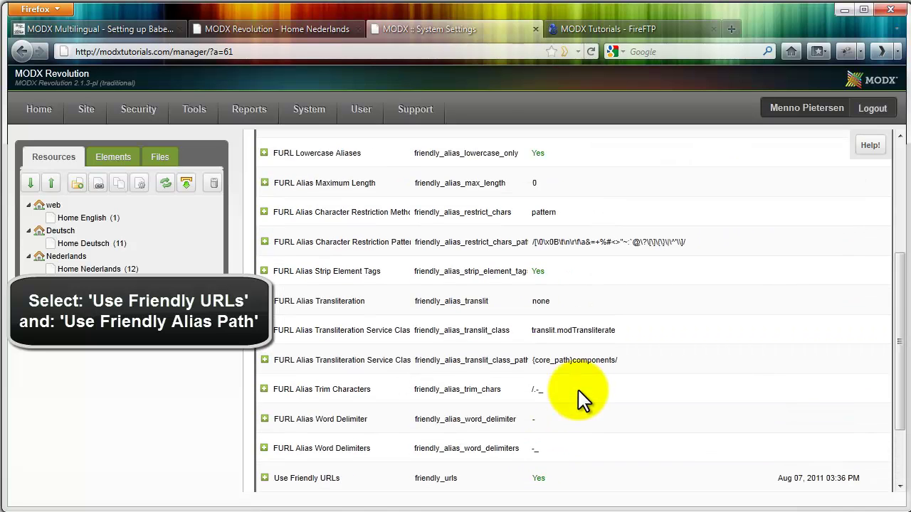
{"action": "scroll", "coordinate": [578, 399], "scroll_direction": "up", "scroll_amount": 1}
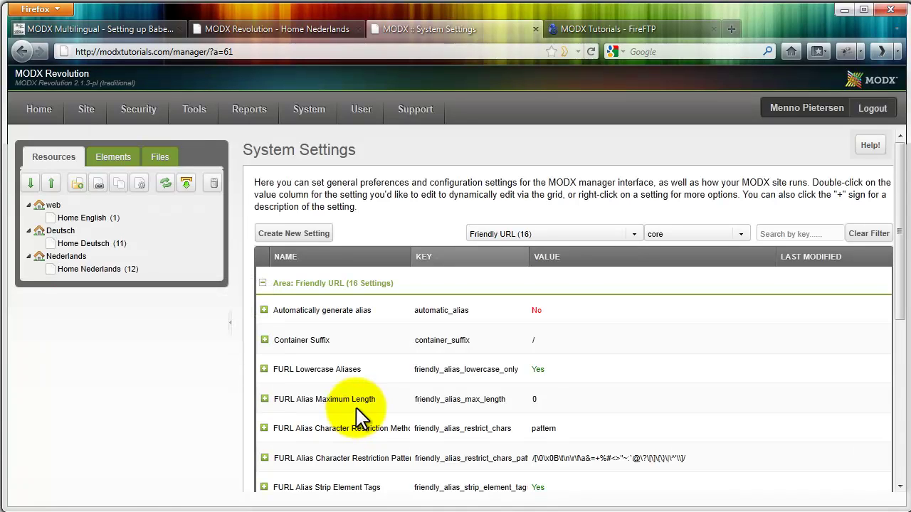
- Expand Plugins in the Elements tree and open gateway's edit page
{"action": "left_click", "coordinate": [115, 162]}
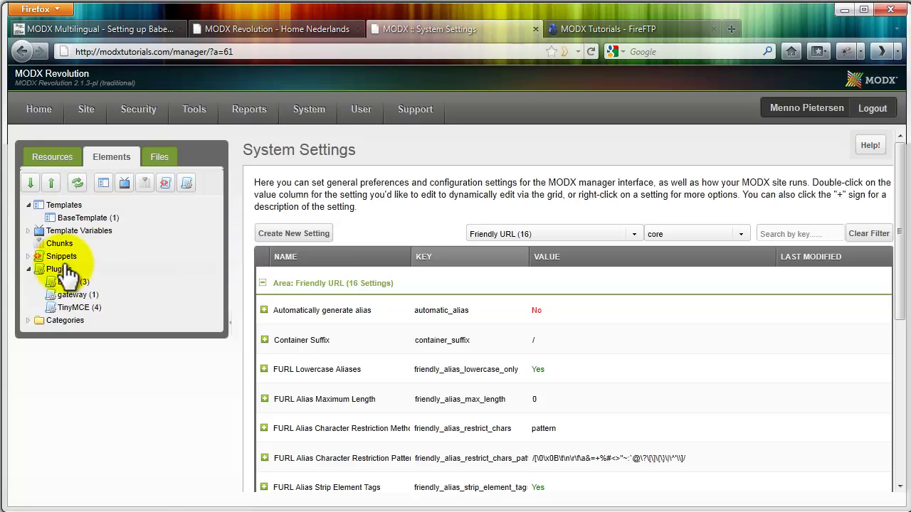
{"action": "double_click", "coordinate": [52, 269]}
{"action": "left_click", "coordinate": [28, 269]}
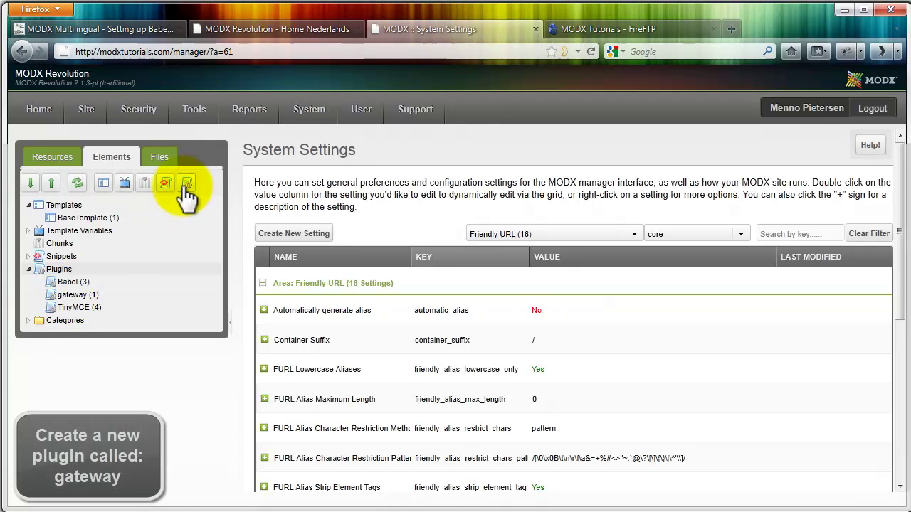
{"action": "left_click", "coordinate": [78, 296]}
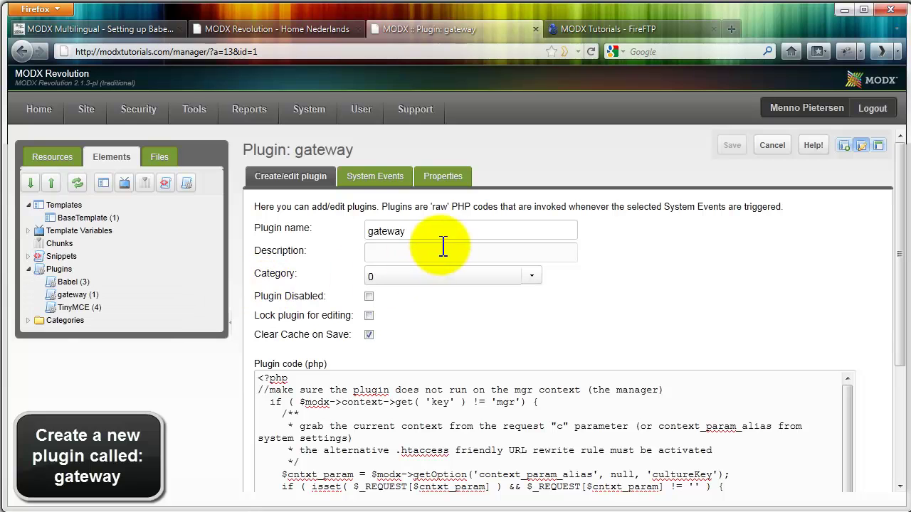
{"action": "left_click_drag", "start_coordinate": [460, 234], "coordinate": [350, 225]}
{"action": "left_click", "coordinate": [666, 256]}
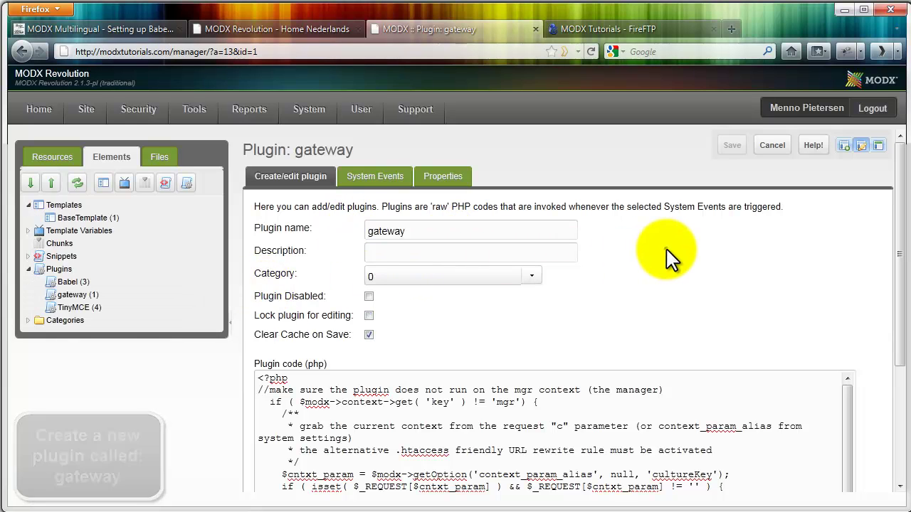
{"action": "scroll", "coordinate": [667, 256], "scroll_direction": "down", "scroll_amount": 6}
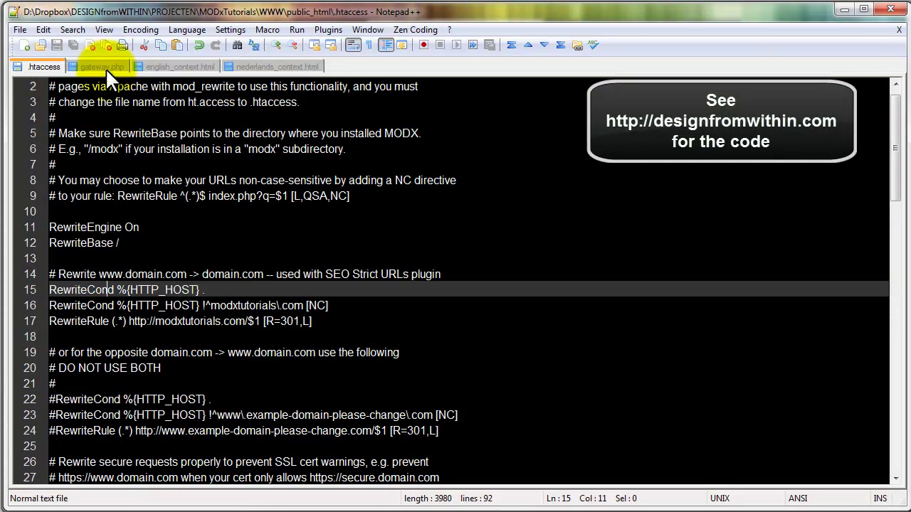
- In gateway.php, review the cultureKey switch with its 'nl'→Nederlands and 'de'→Deutsch cases
{"action": "left_click", "coordinate": [105, 67]}
{"action": "left_click", "coordinate": [222, 211]}
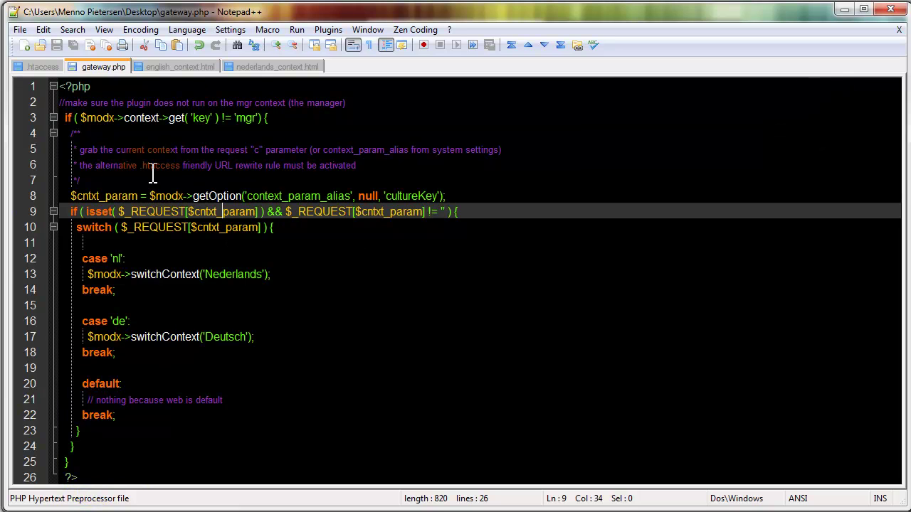
{"action": "left_click", "coordinate": [157, 275]}
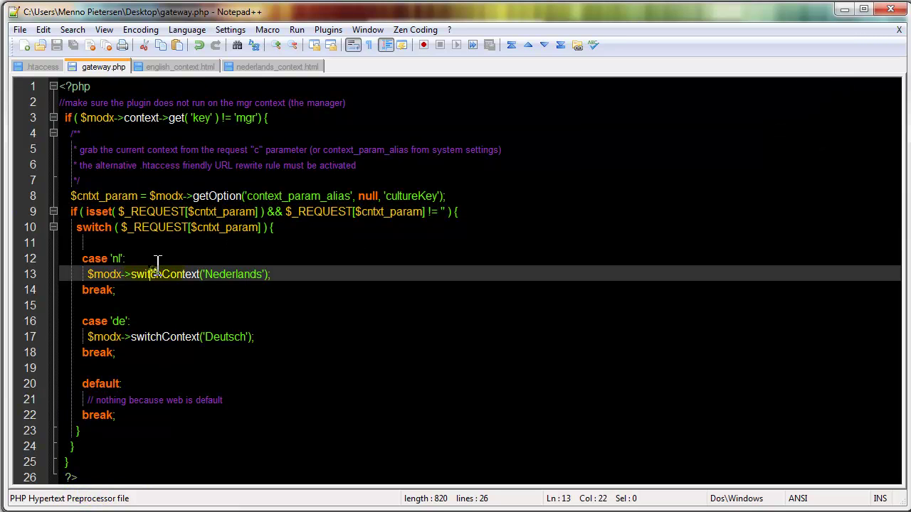
{"action": "left_click", "coordinate": [250, 229]}
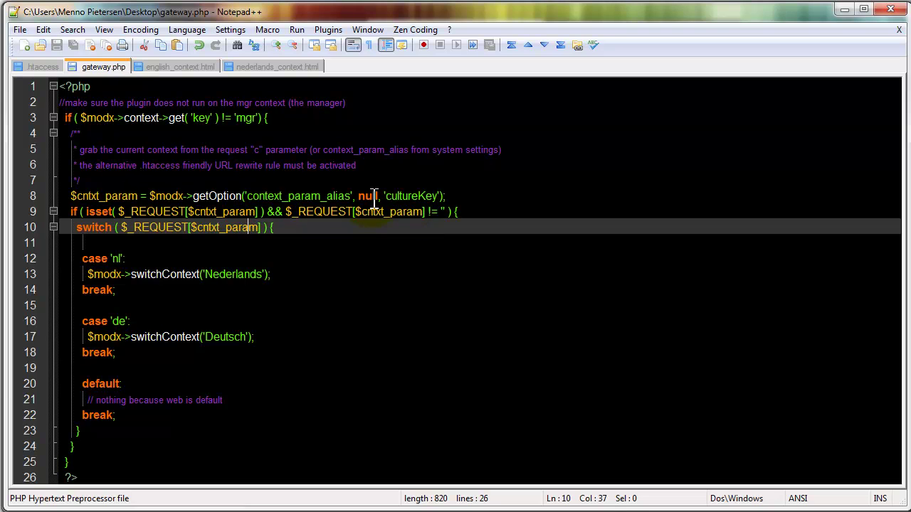
{"action": "left_click_drag", "start_coordinate": [388, 197], "coordinate": [437, 197]}
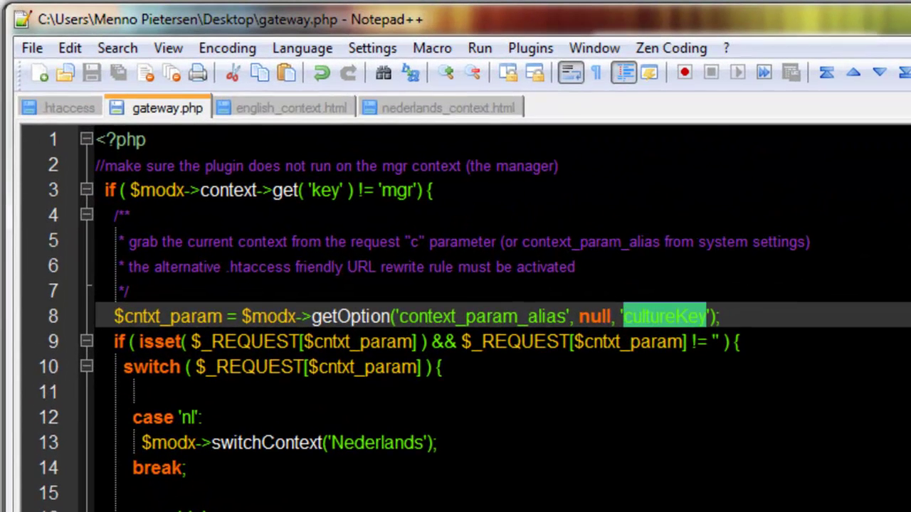
{"action": "left_click", "coordinate": [393, 317]}
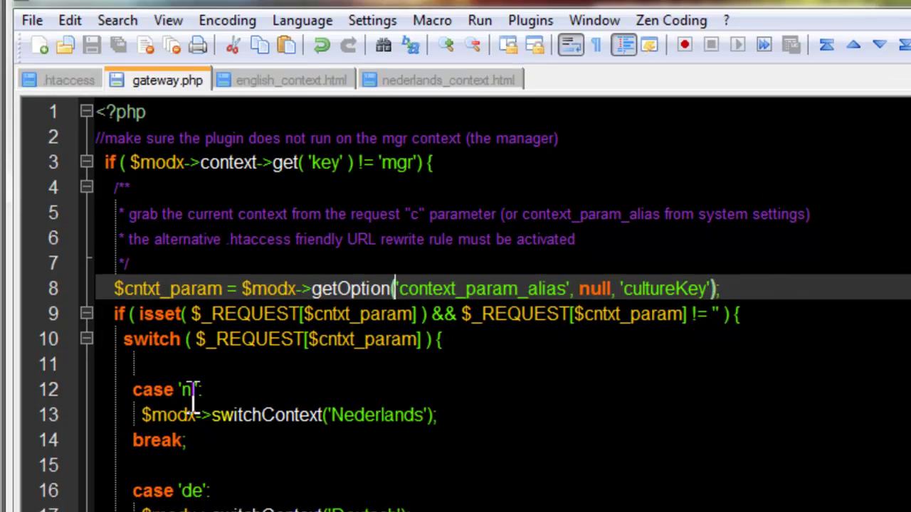
{"action": "left_click", "coordinate": [192, 418]}
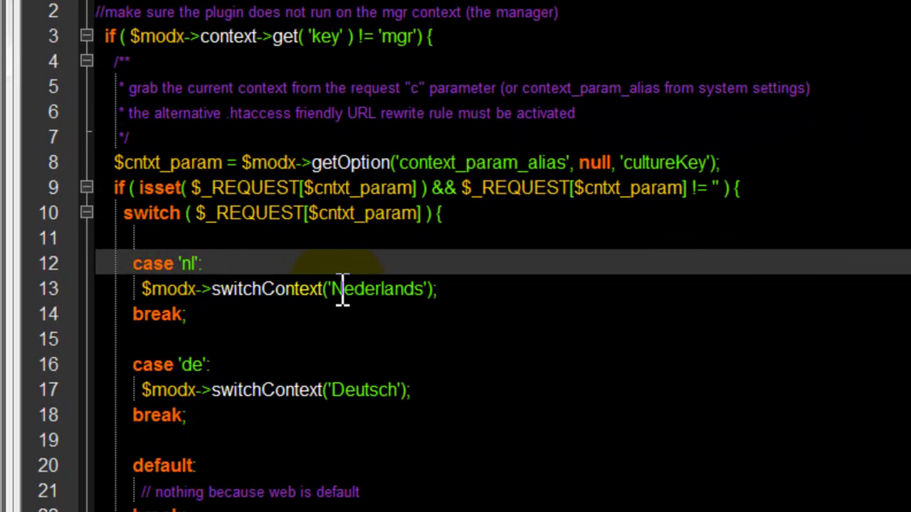
{"action": "left_click_drag", "start_coordinate": [342, 291], "coordinate": [425, 292]}
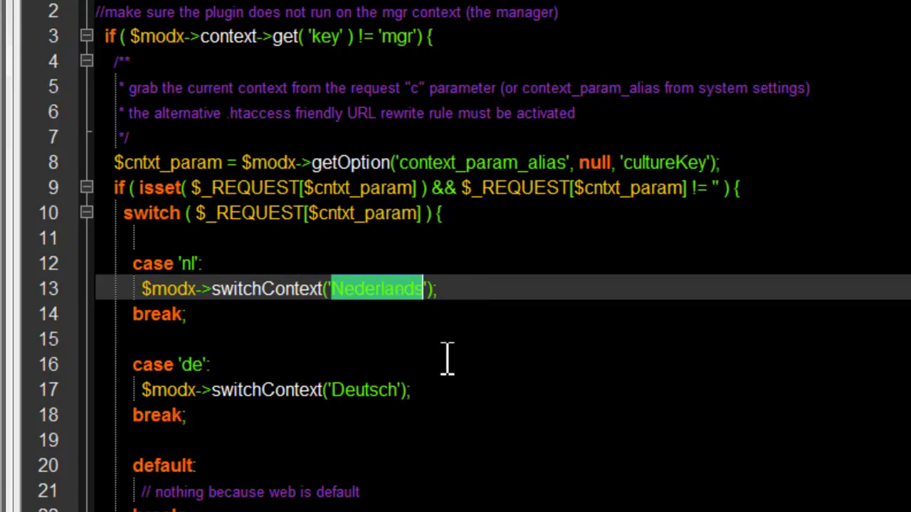
{"action": "double_click", "coordinate": [187, 364]}
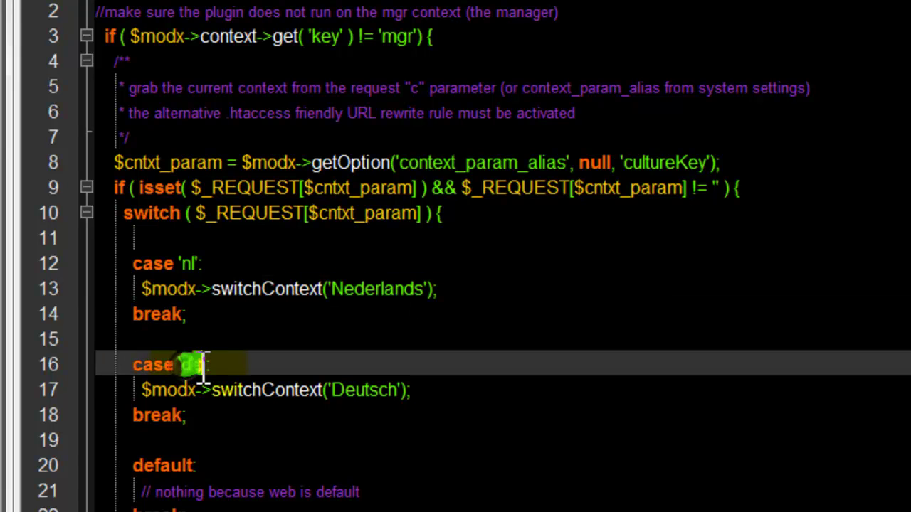
{"action": "left_click_drag", "start_coordinate": [332, 390], "coordinate": [368, 391]}
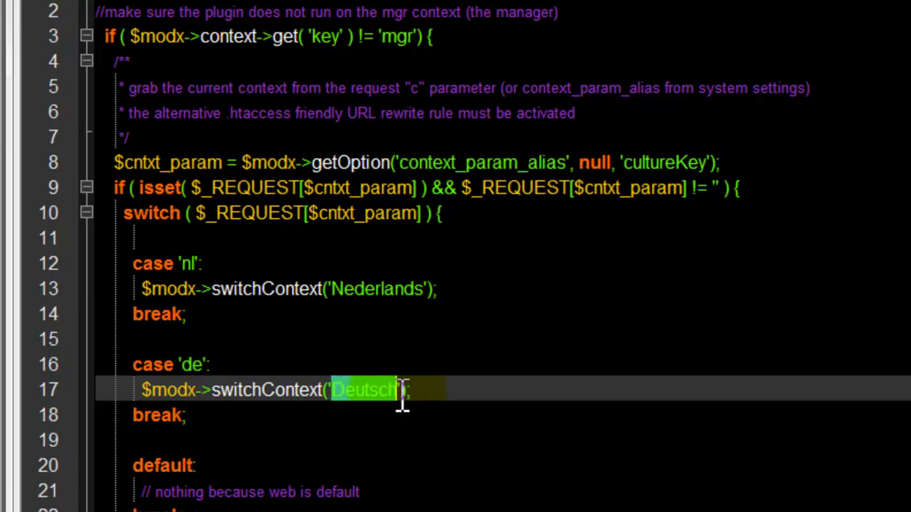
- Inspect the default case on lines 20–22 that keeps the web context
{"action": "scroll", "coordinate": [402, 402], "scroll_direction": "down", "scroll_amount": 3}
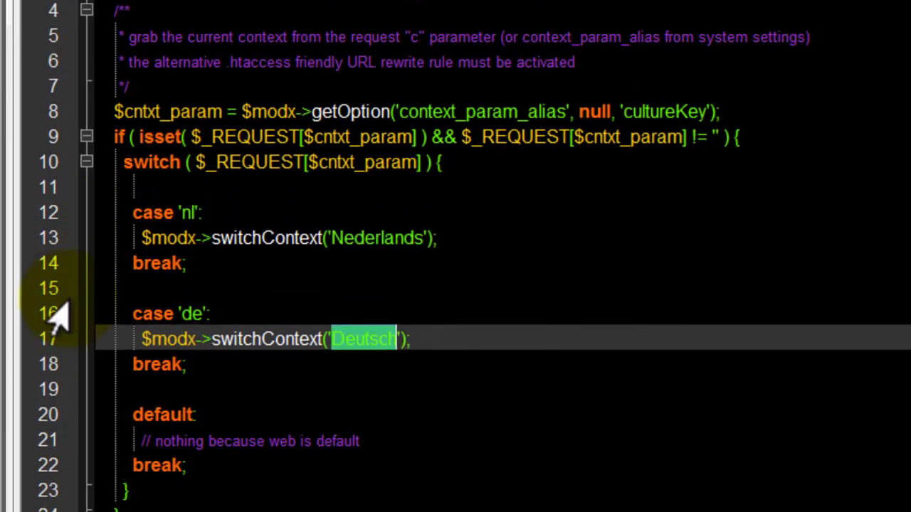
{"action": "left_click_drag", "start_coordinate": [316, 427], "coordinate": [273, 427]}
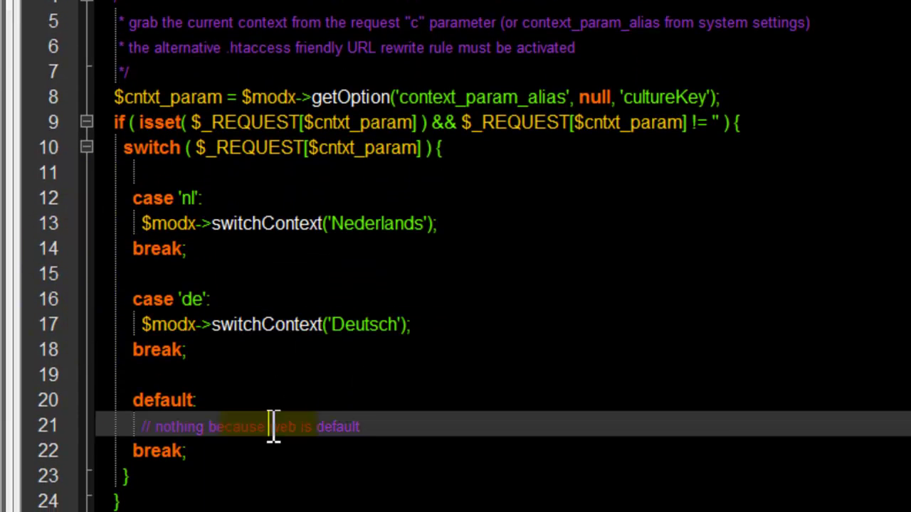
{"action": "left_click_drag", "start_coordinate": [155, 427], "coordinate": [397, 427]}
{"action": "left_click", "coordinate": [226, 451]}
{"action": "left_click_drag", "start_coordinate": [171, 436], "coordinate": [173, 407]}
{"action": "left_click", "coordinate": [349, 371]}
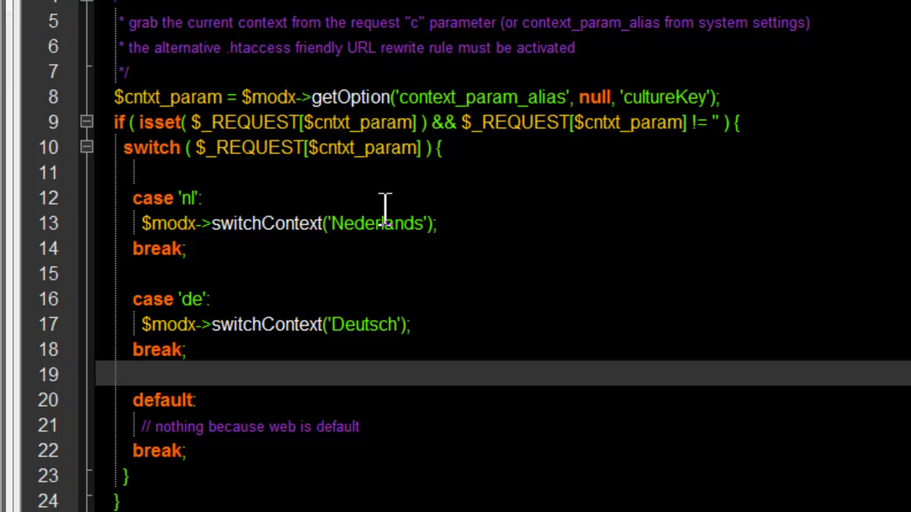
- Retype the case value on line 12 as nl
{"action": "double_click", "coordinate": [189, 198]}
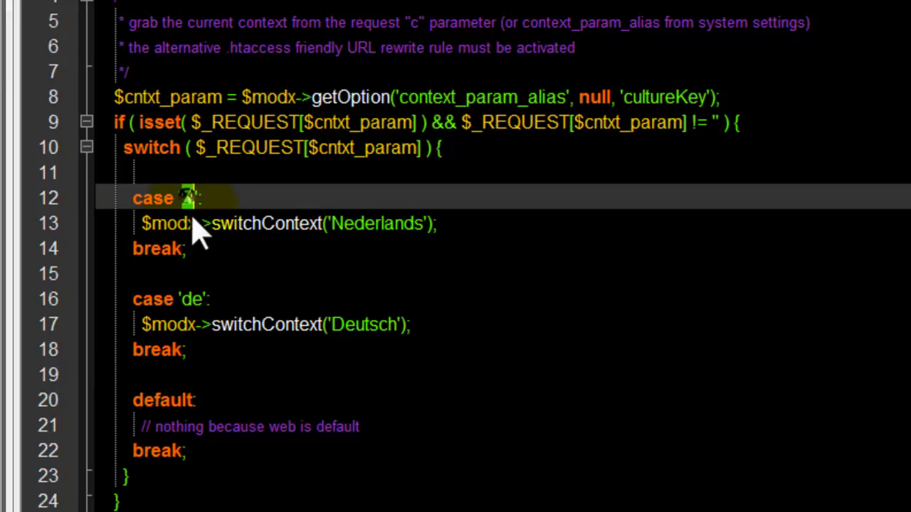
{"action": "double_click", "coordinate": [390, 227]}
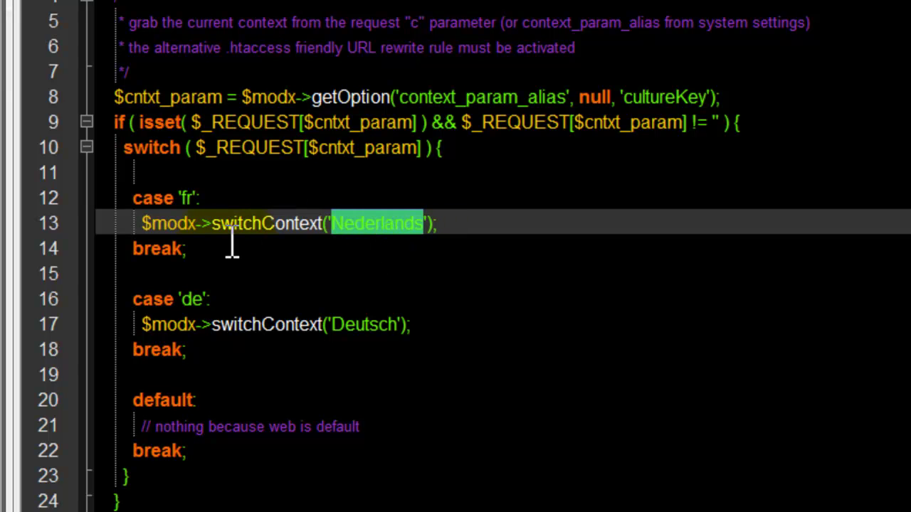
{"action": "double_click", "coordinate": [189, 198]}
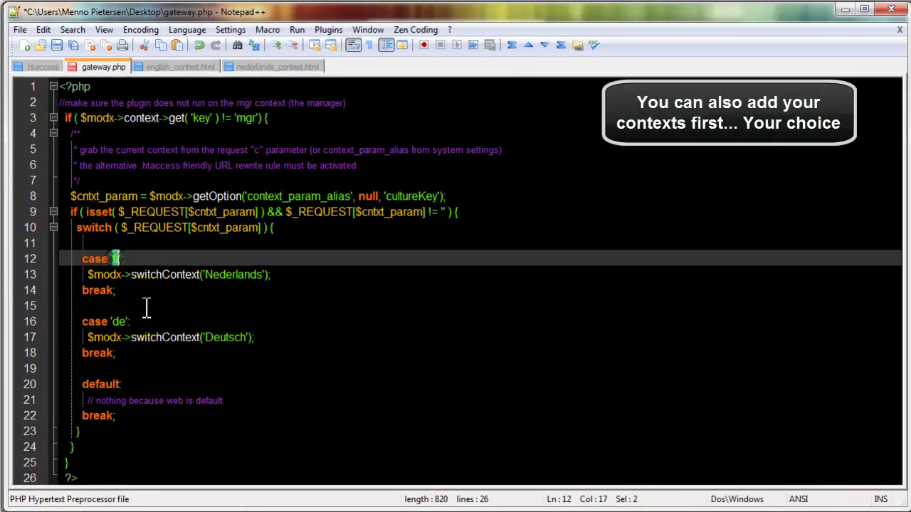
{"action": "type", "text": "nl"}
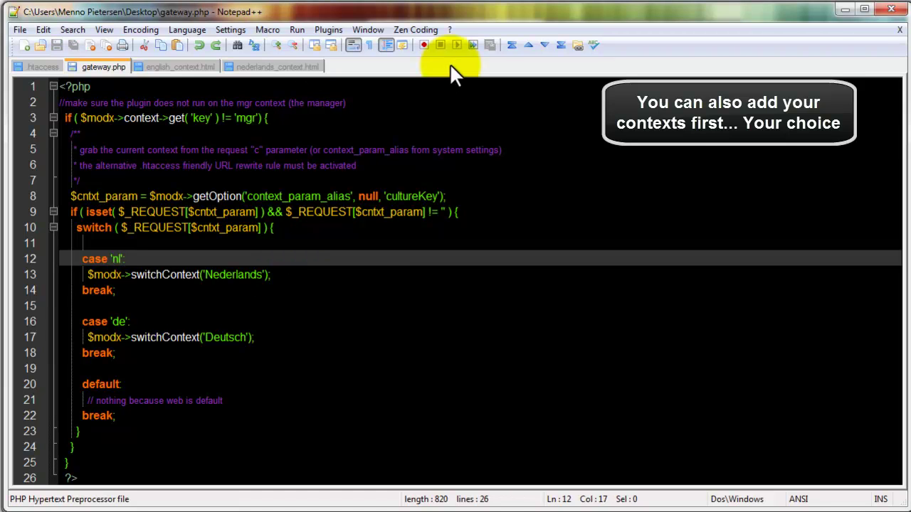
- Close gateway.php and return to the gateway plugin in the MODX manager
{"action": "left_click", "coordinate": [900, 30]}
{"action": "left_click", "coordinate": [845, 10]}
{"action": "left_click", "coordinate": [420, 336]}
{"action": "scroll", "coordinate": [427, 376], "scroll_direction": "up", "scroll_amount": 1}
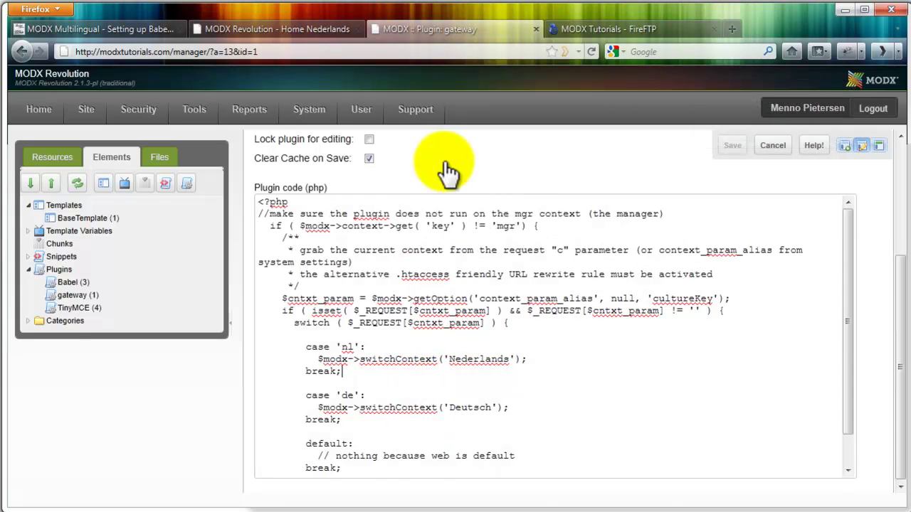
{"action": "scroll", "coordinate": [447, 171], "scroll_direction": "up", "scroll_amount": 4}
{"action": "left_click_drag", "start_coordinate": [443, 215], "coordinate": [352, 217]}
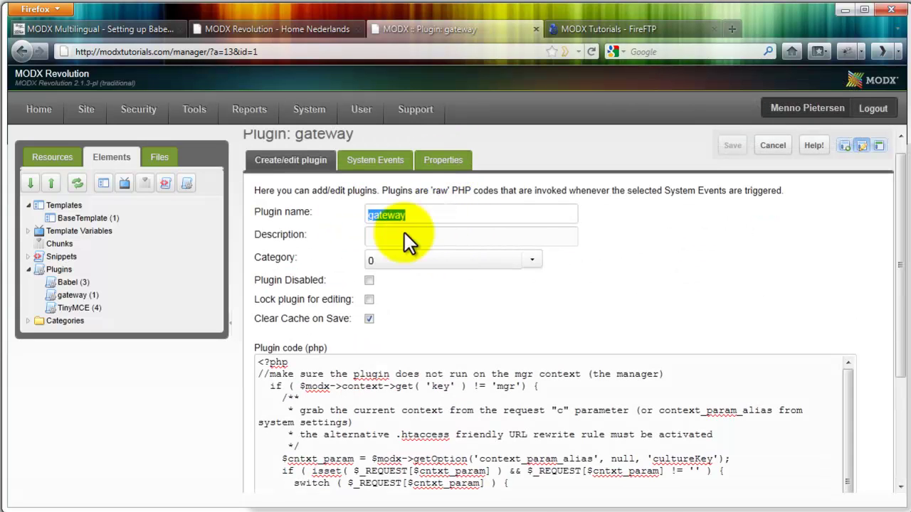
{"action": "left_click", "coordinate": [687, 286]}
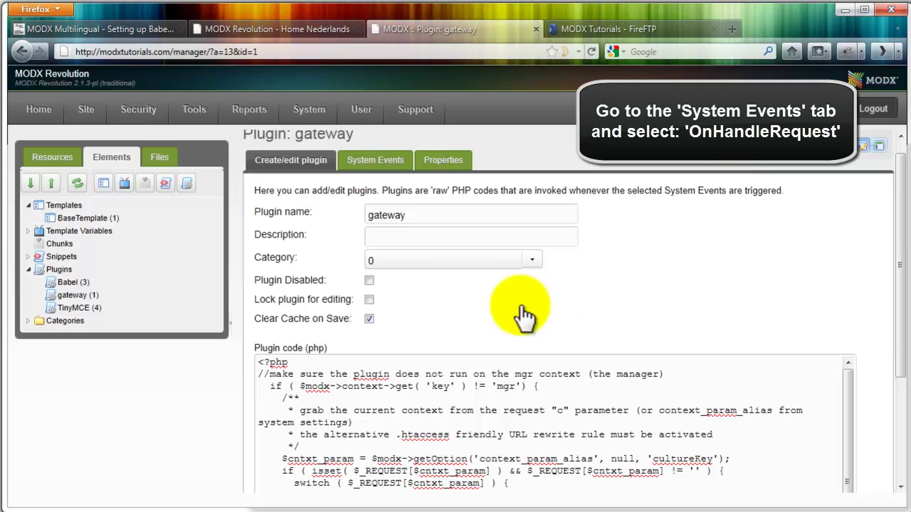
- Confirm OnHandleRequest is checked in System Events, then list the site's contexts
{"action": "left_click", "coordinate": [383, 165]}
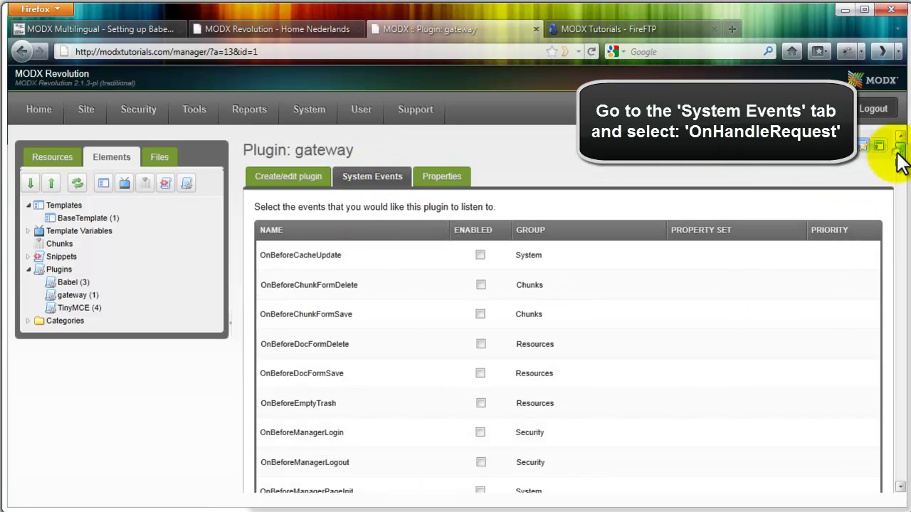
{"action": "left_click_drag", "start_coordinate": [900, 149], "coordinate": [849, 277]}
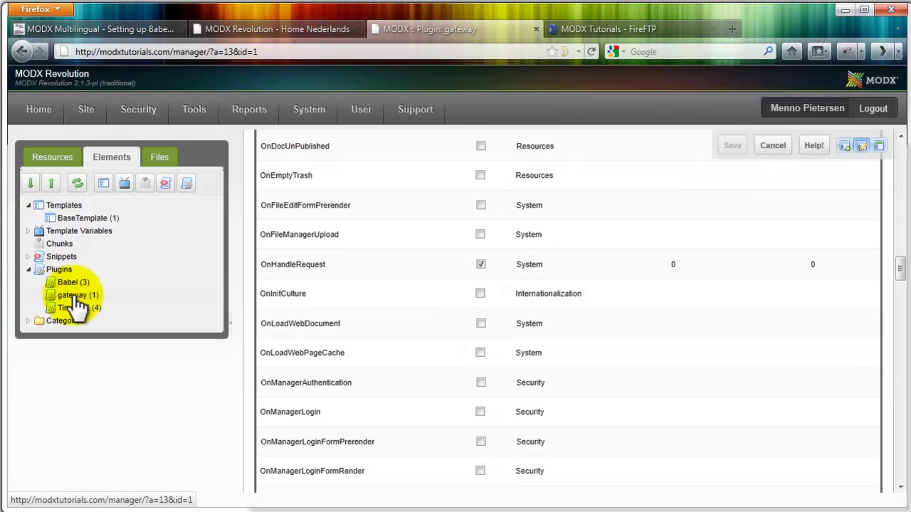
{"action": "scroll", "coordinate": [263, 344], "scroll_direction": "up", "scroll_amount": 15}
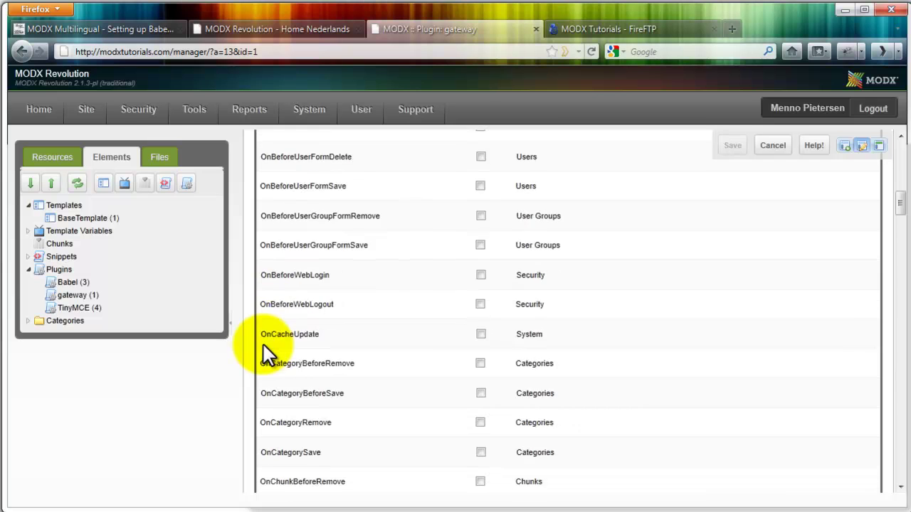
{"action": "scroll", "coordinate": [265, 349], "scroll_direction": "up", "scroll_amount": 15}
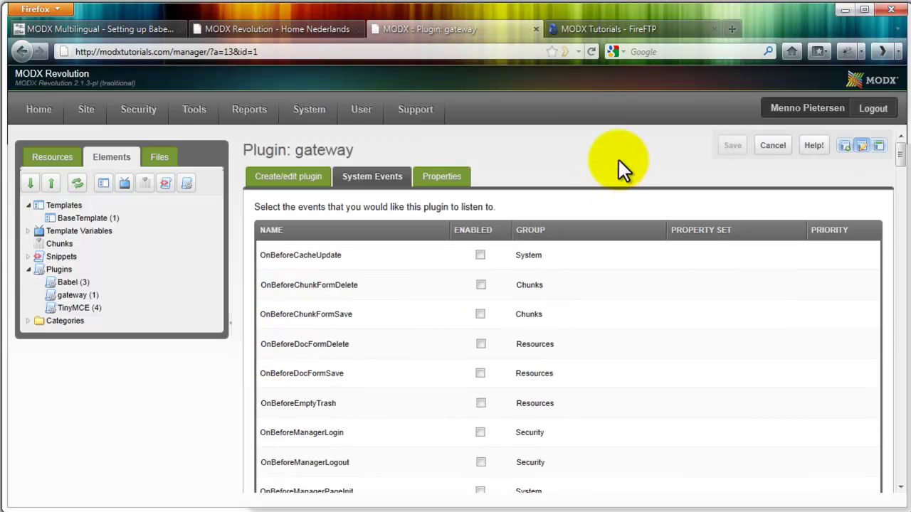
{"action": "left_click", "coordinate": [58, 159]}
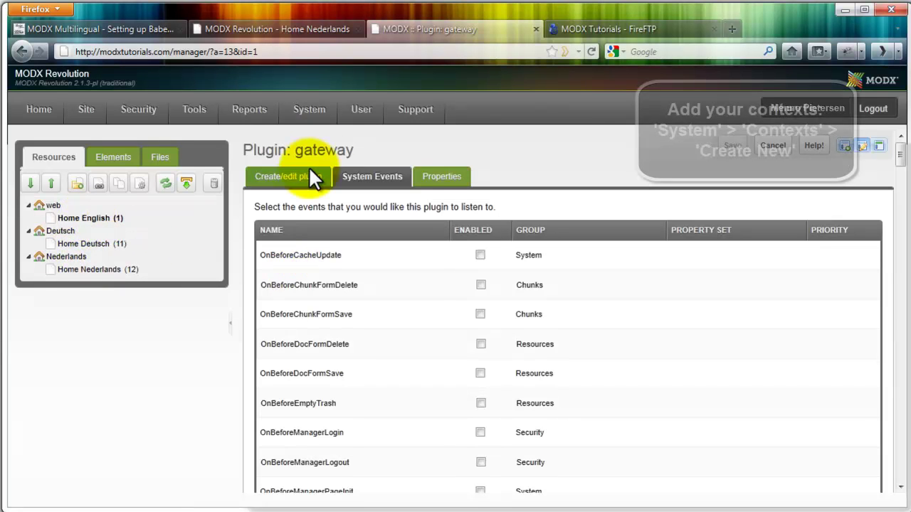
- Open the web context's Context Settings, listing base_url /, cultureKey en, site_start 1 and site_url
{"action": "mouse_move", "coordinate": [309, 108]}
{"action": "left_click", "coordinate": [311, 331]}
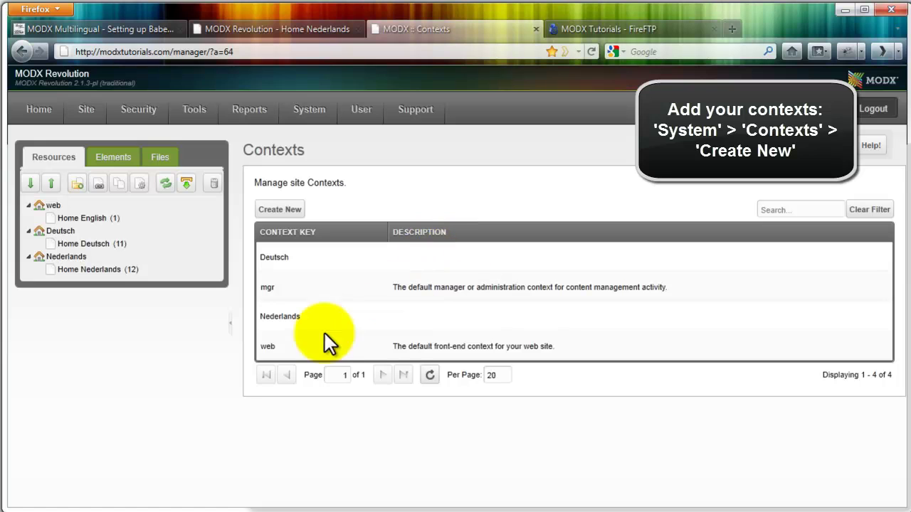
{"action": "left_click", "coordinate": [292, 346]}
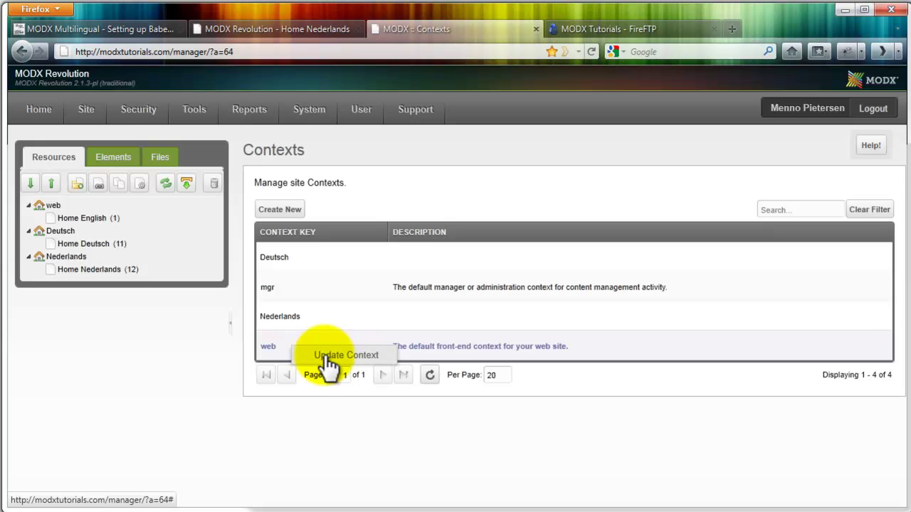
{"action": "left_click", "coordinate": [327, 356]}
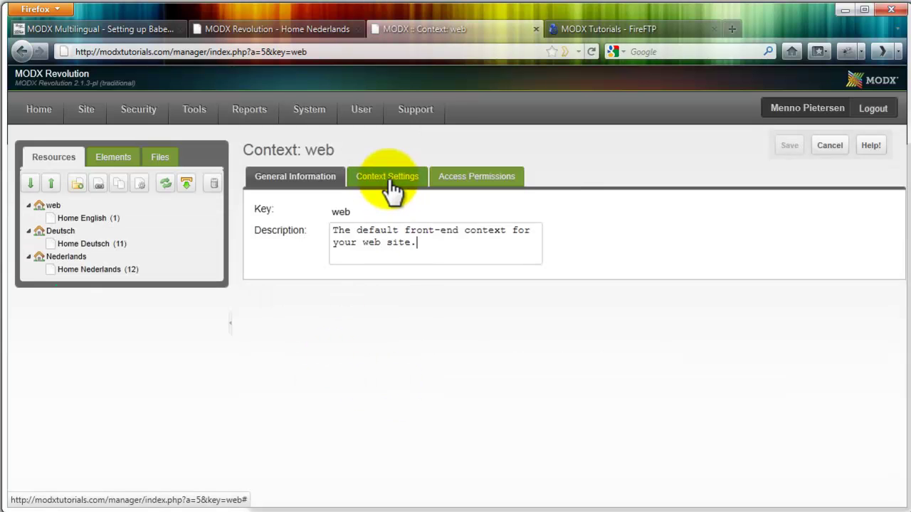
{"action": "left_click", "coordinate": [389, 178]}
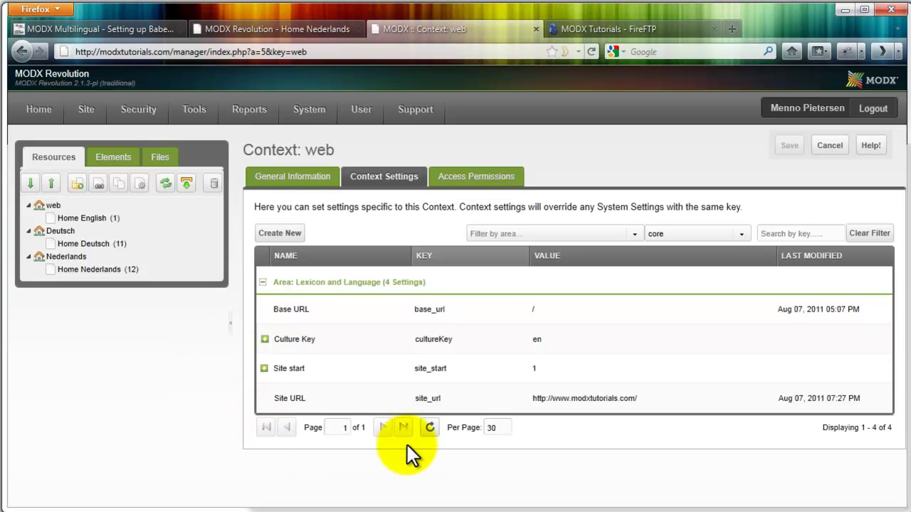
- Start a new web context setting, pasting name Base URL and key base_url from the notes
{"action": "left_click", "coordinate": [281, 237]}
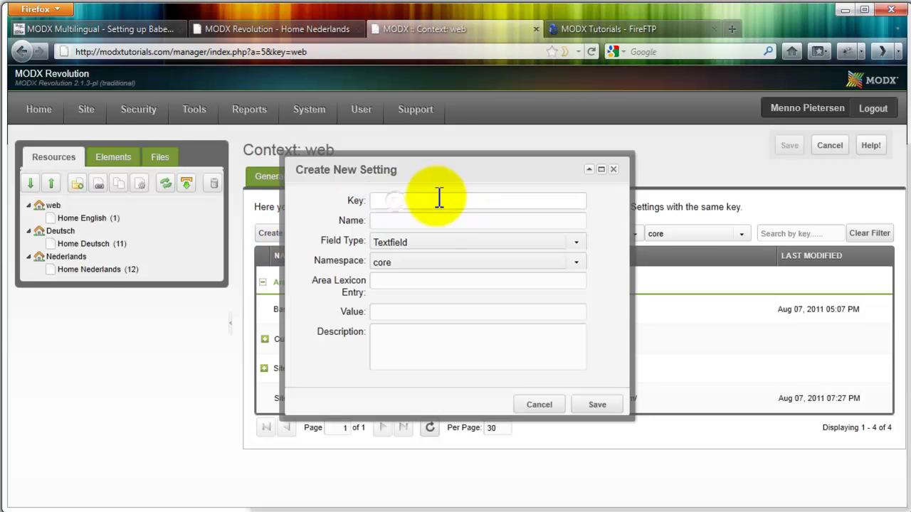
{"action": "left_click", "coordinate": [374, 200]}
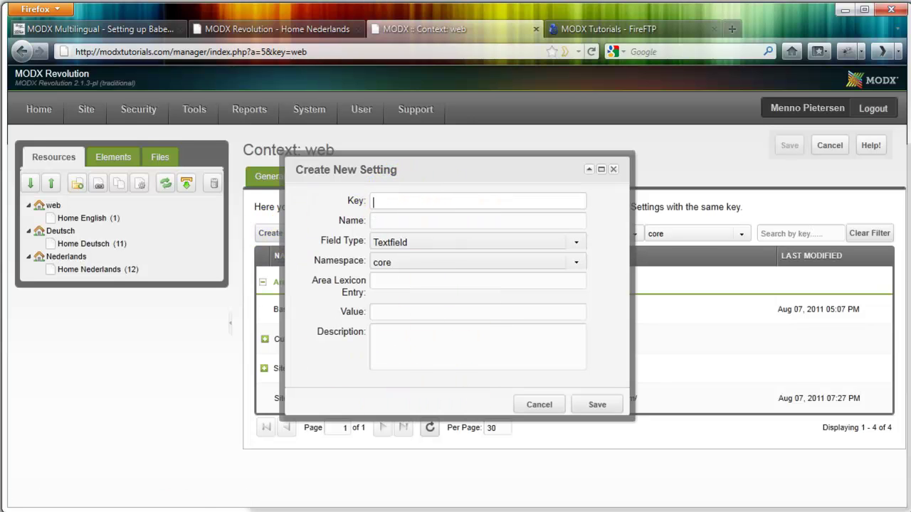
{"action": "key", "text": "alt+Tab"}
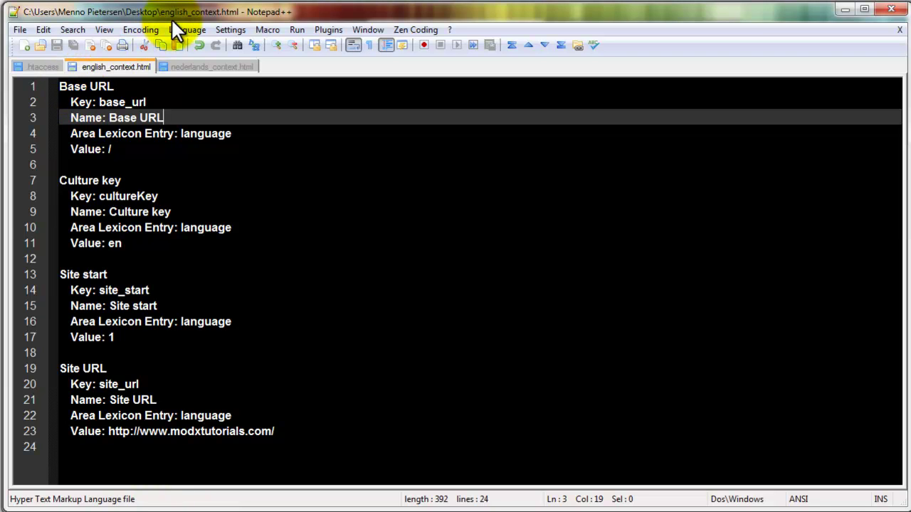
{"action": "left_click_drag", "start_coordinate": [115, 18], "coordinate": [611, 121]}
{"action": "left_click_drag", "start_coordinate": [612, 191], "coordinate": [552, 187]}
{"action": "key", "text": "ctrl+c"}
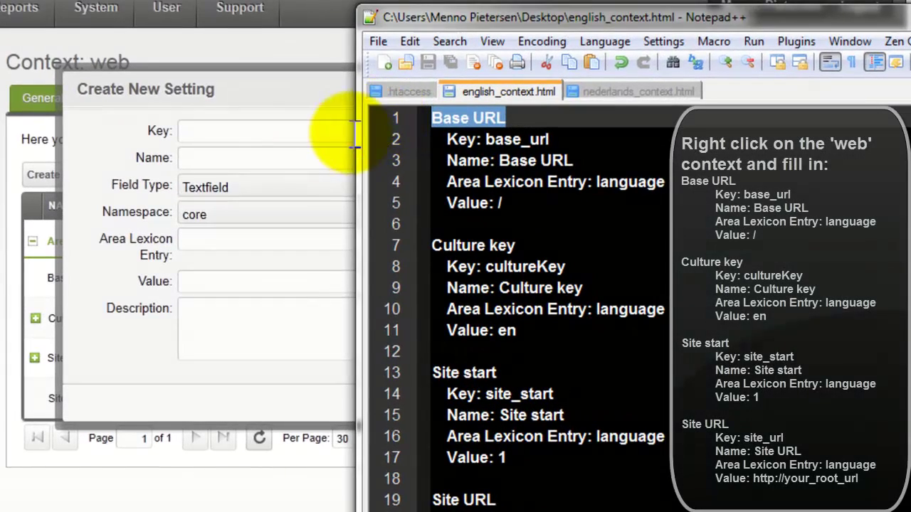
{"action": "left_click", "coordinate": [406, 221]}
{"action": "key", "text": "ctrl+v"}
{"action": "key", "text": "alt+Tab"}
{"action": "left_click", "coordinate": [554, 140]}
{"action": "left_click_drag", "start_coordinate": [553, 139], "coordinate": [489, 141]}
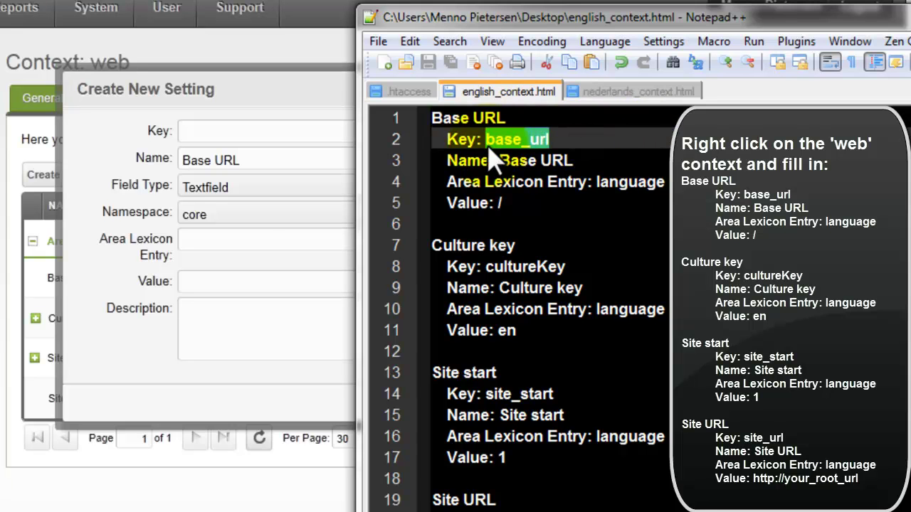
{"action": "key", "text": "ctrl+c"}
{"action": "left_click", "coordinate": [264, 136]}
{"action": "key", "text": "ctrl+v"}
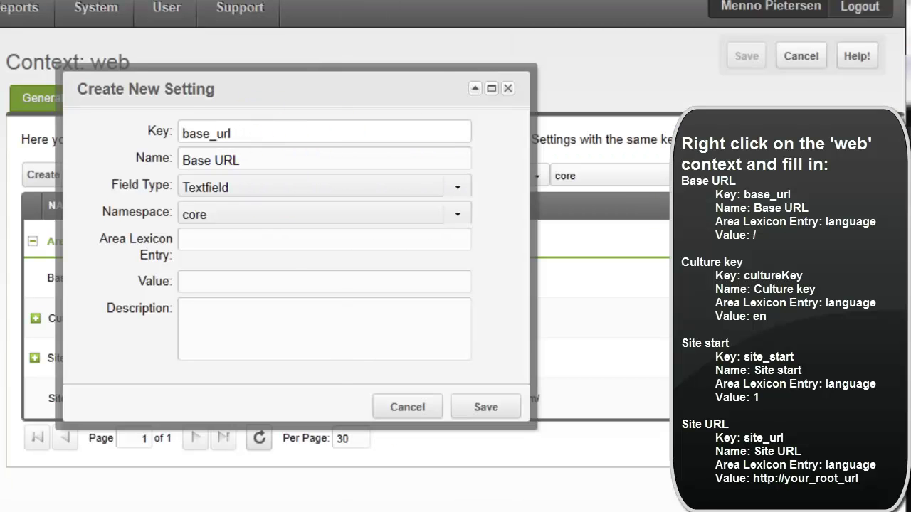
{"action": "key", "text": "alt+Tab"}
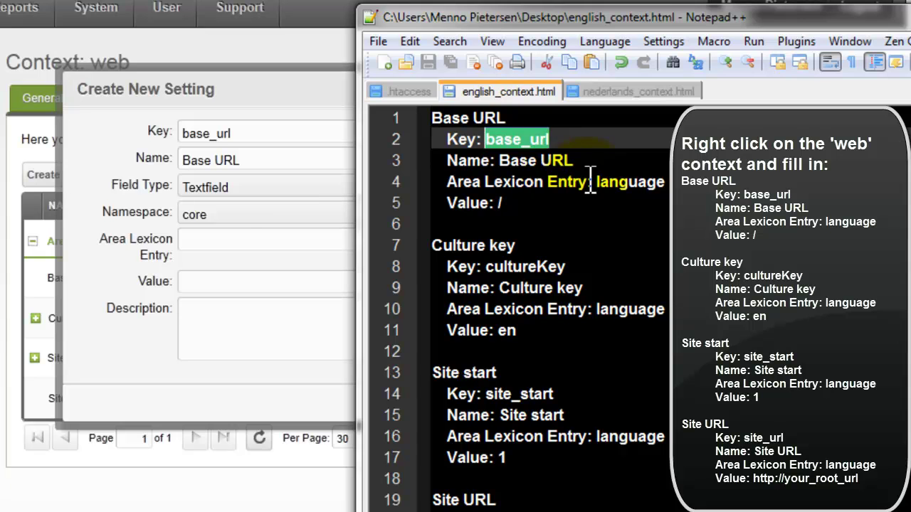
- Enter area lexicon entry language and value en for the new setting
{"action": "left_click", "coordinate": [212, 241]}
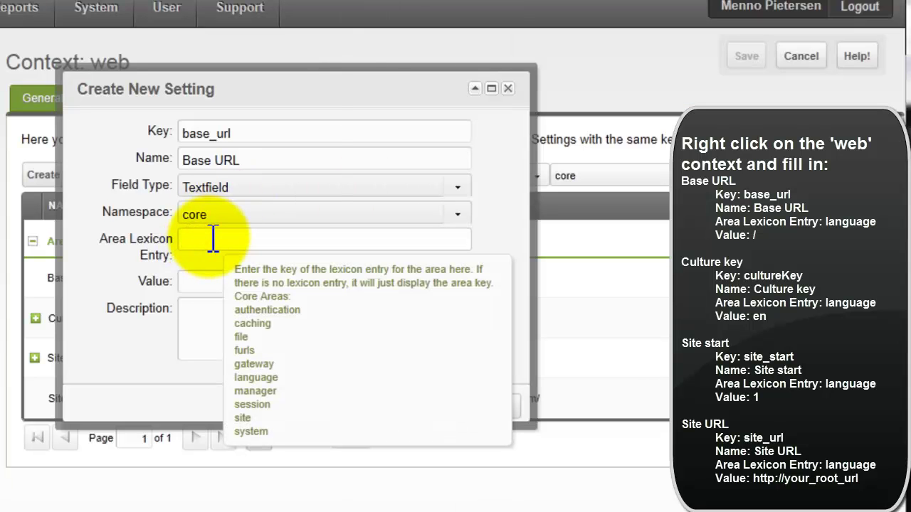
{"action": "type", "text": "language"}
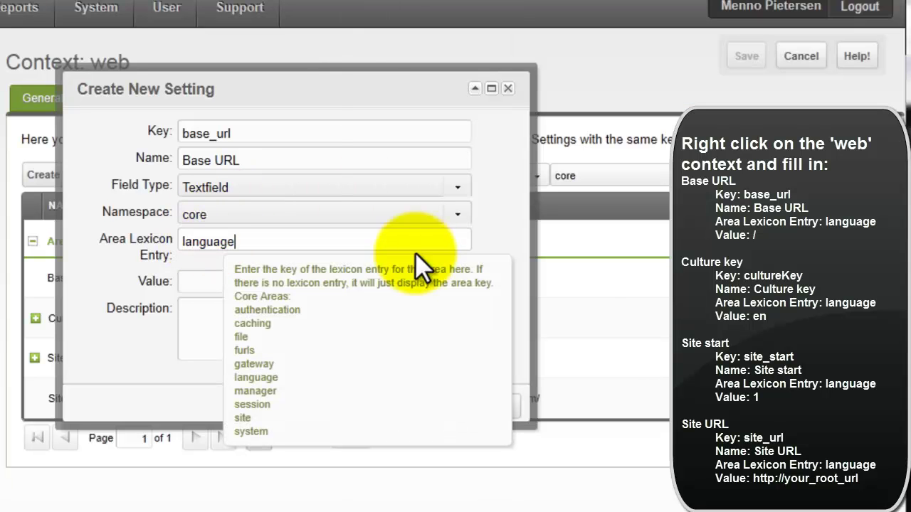
{"action": "left_click", "coordinate": [218, 282]}
{"action": "type", "text": "en"}
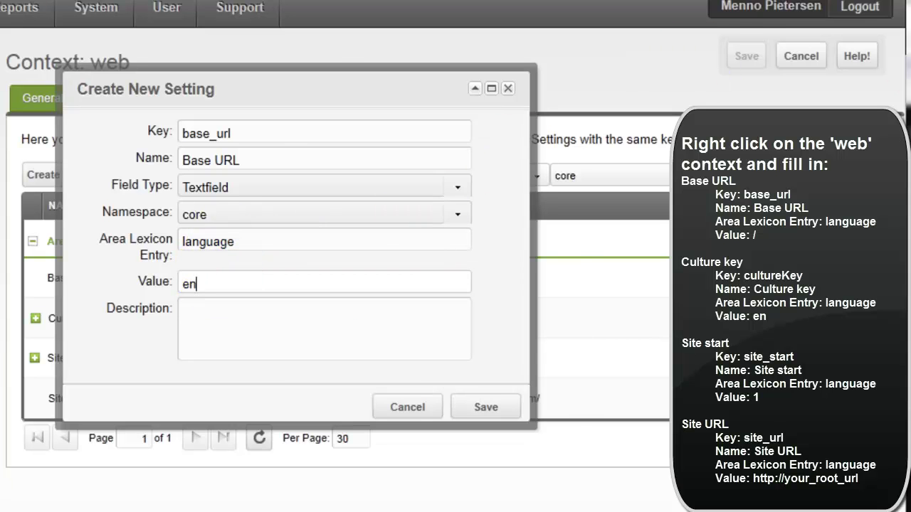
{"action": "key", "text": "alt+Tab"}
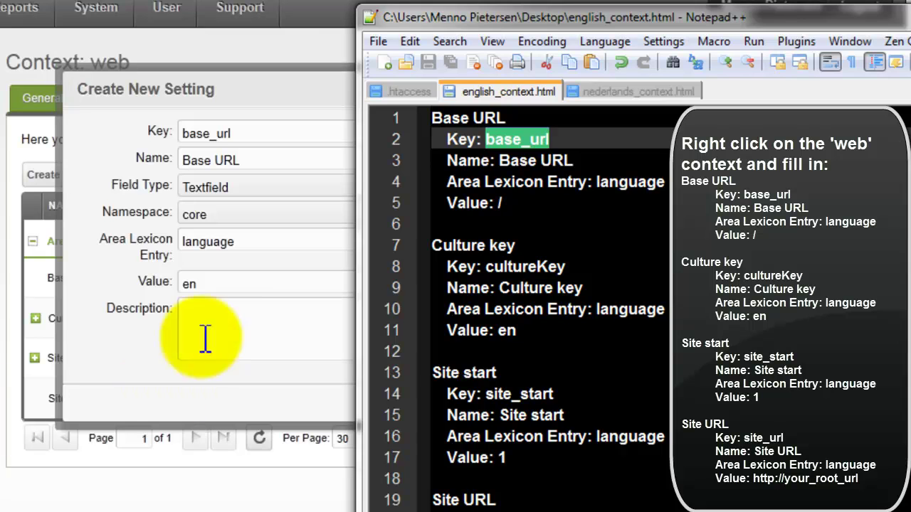
{"action": "left_click_drag", "start_coordinate": [227, 283], "coordinate": [173, 285]}
{"action": "left_click_drag", "start_coordinate": [227, 285], "coordinate": [159, 285]}
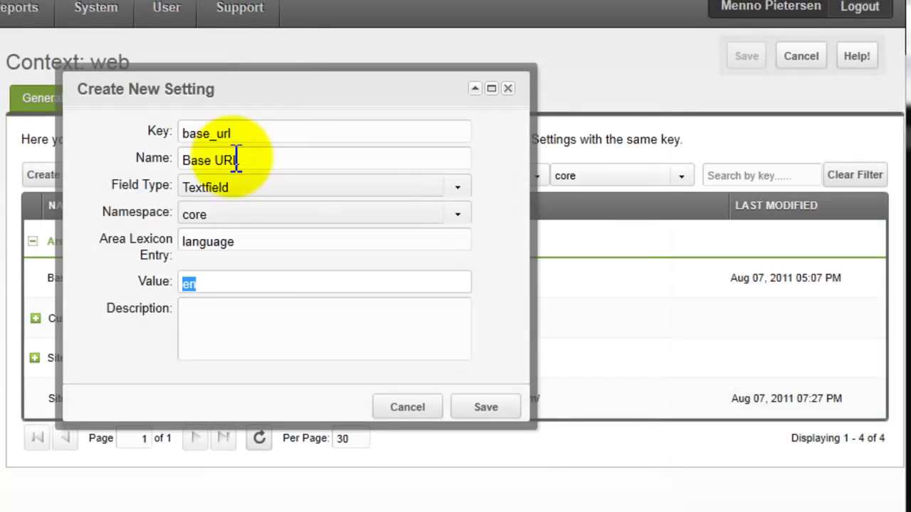
- Cancel the new setting and compare the web context's four settings against english_context.html
{"action": "left_click", "coordinate": [407, 408]}
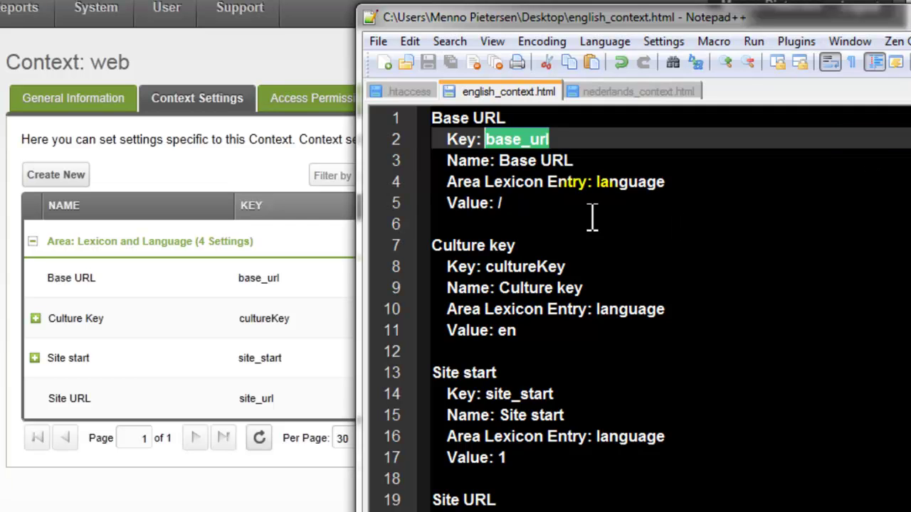
{"action": "left_click", "coordinate": [575, 202]}
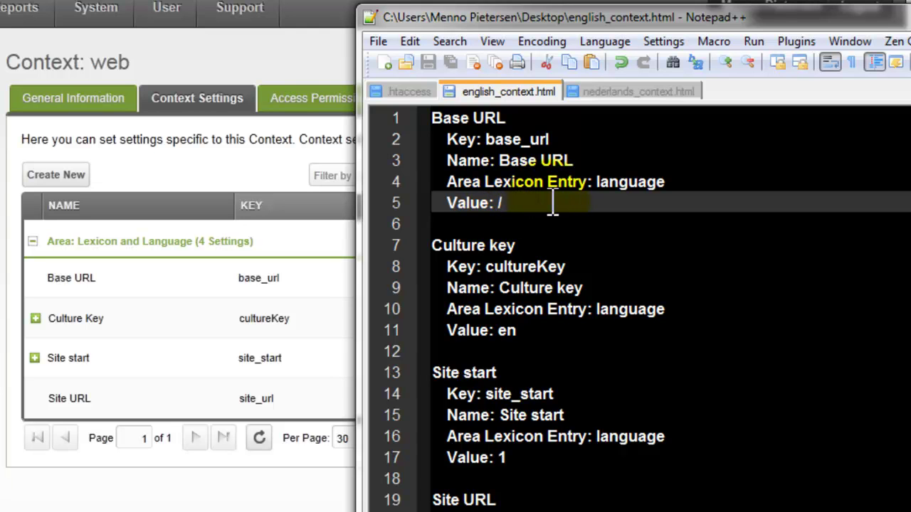
{"action": "type", "text": "yoursite/"}
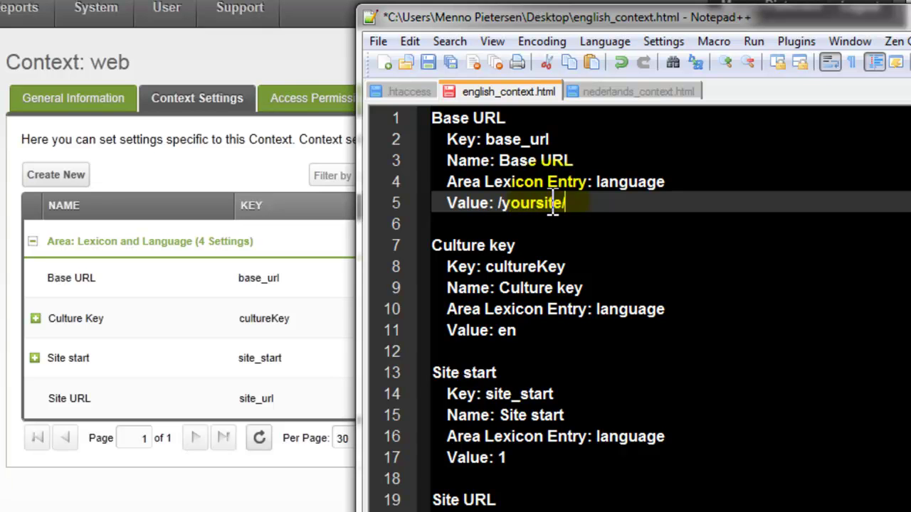
{"action": "left_click_drag", "start_coordinate": [572, 204], "coordinate": [514, 213]}
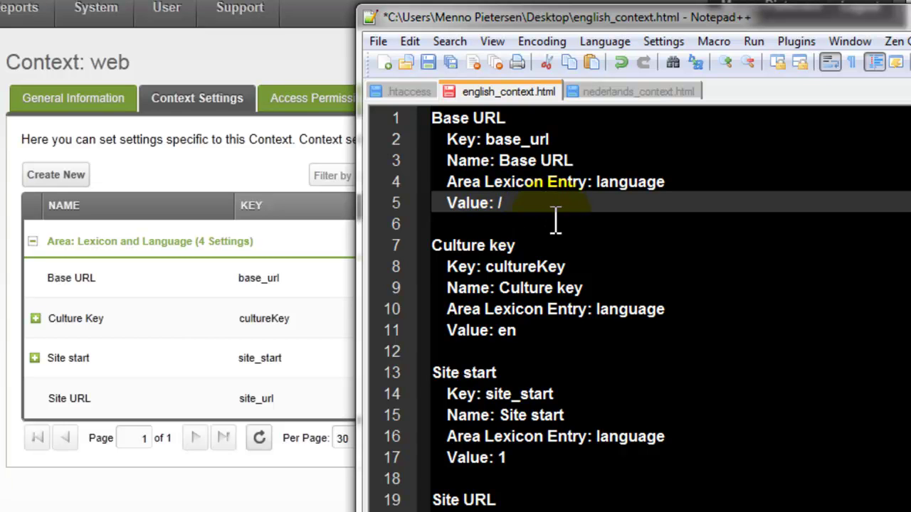
{"action": "left_click", "coordinate": [513, 266]}
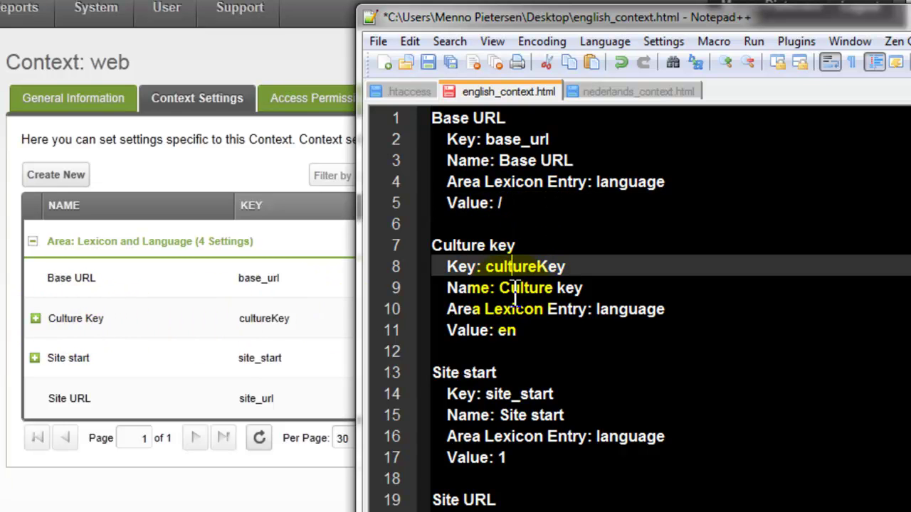
{"action": "left_click", "coordinate": [146, 494]}
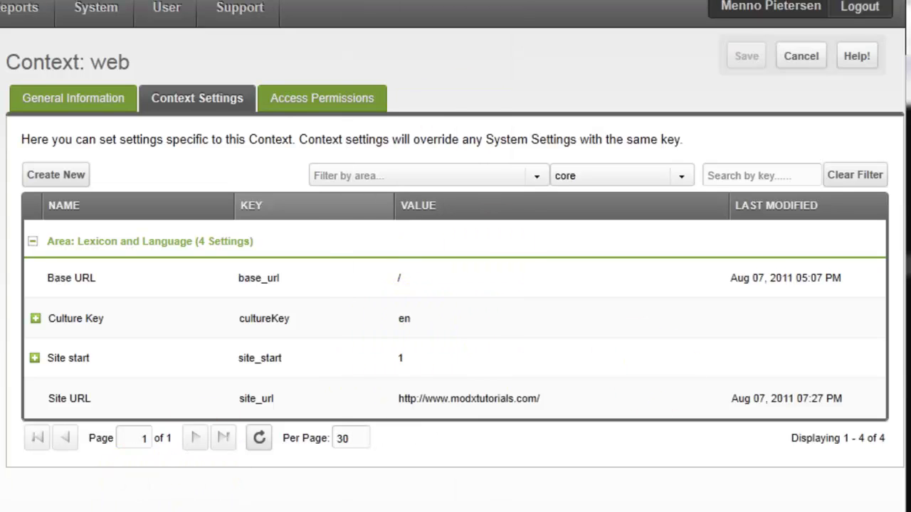
{"action": "left_click", "coordinate": [898, 174]}
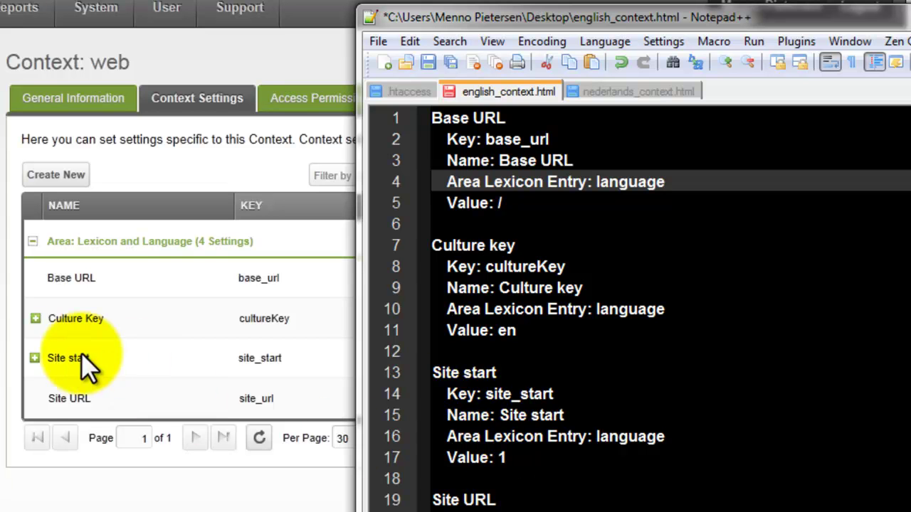
{"action": "left_click", "coordinate": [171, 376]}
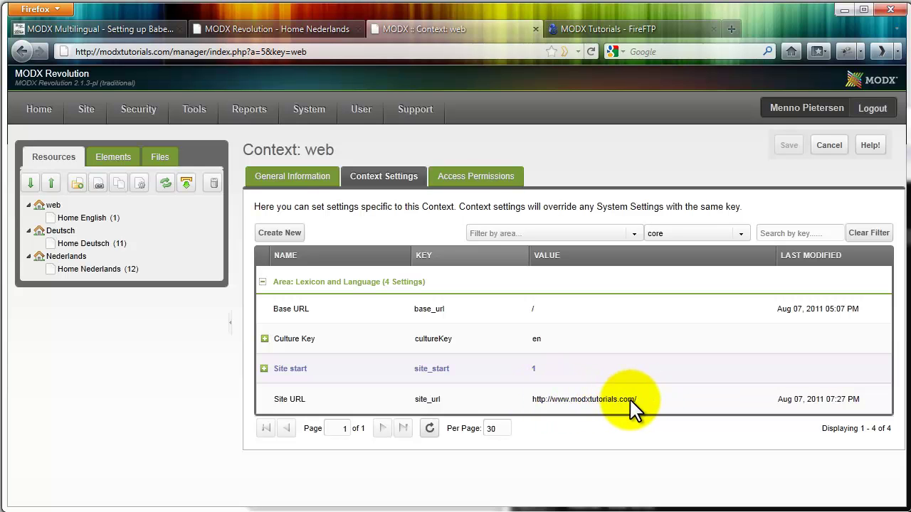
- Open Nederlands context settings (base_url /nl/, cultureKey nl, site_start 12) and compare with the notes
{"action": "mouse_move", "coordinate": [313, 107]}
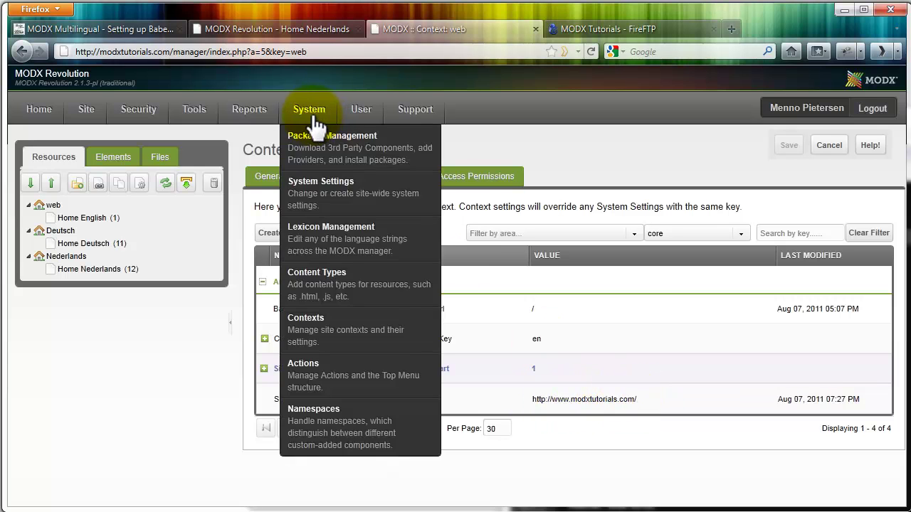
{"action": "left_click", "coordinate": [331, 284]}
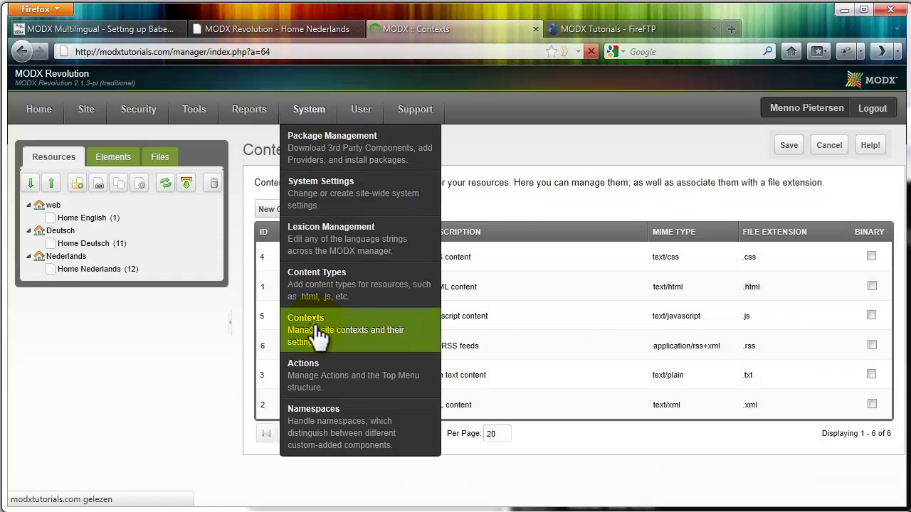
{"action": "left_click", "coordinate": [319, 334]}
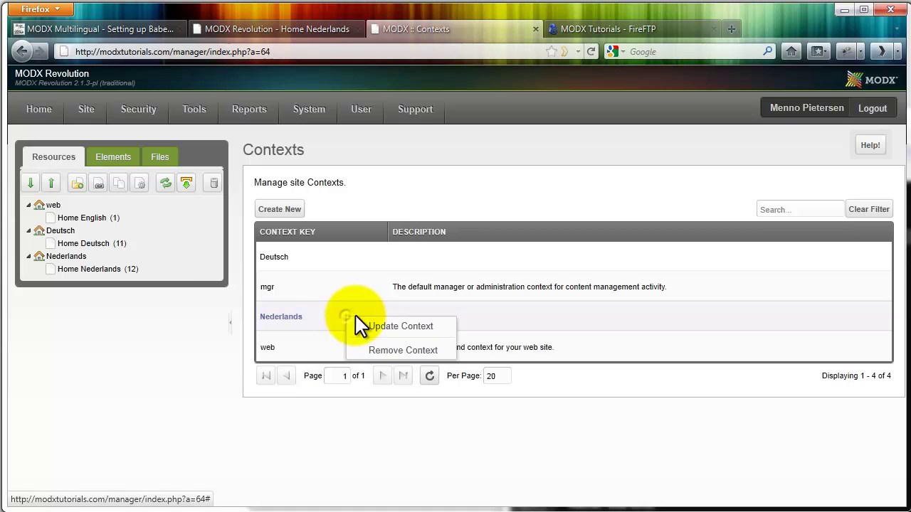
{"action": "left_click", "coordinate": [370, 326]}
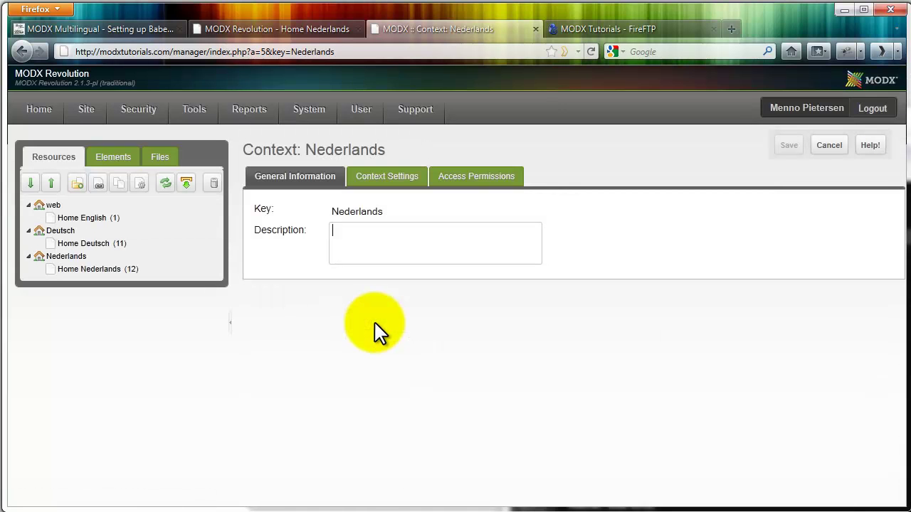
{"action": "left_click", "coordinate": [393, 189]}
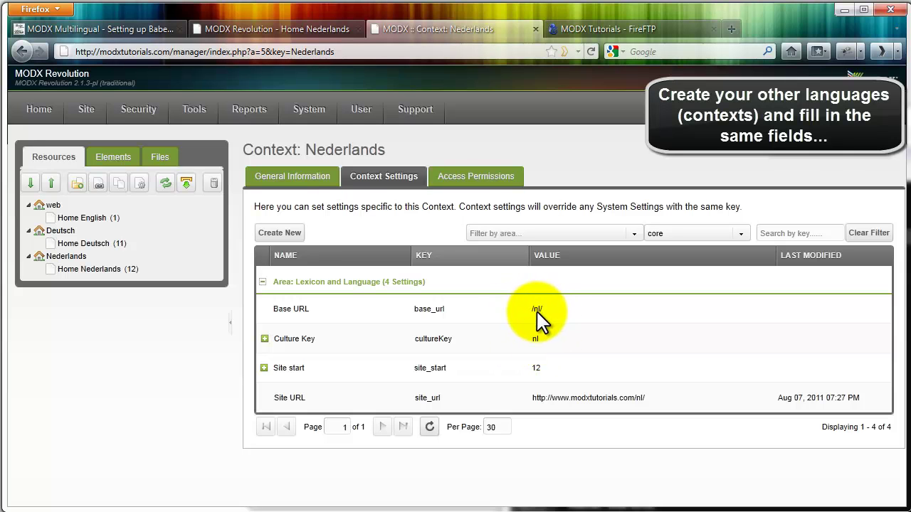
{"action": "key", "text": "alt+Tab"}
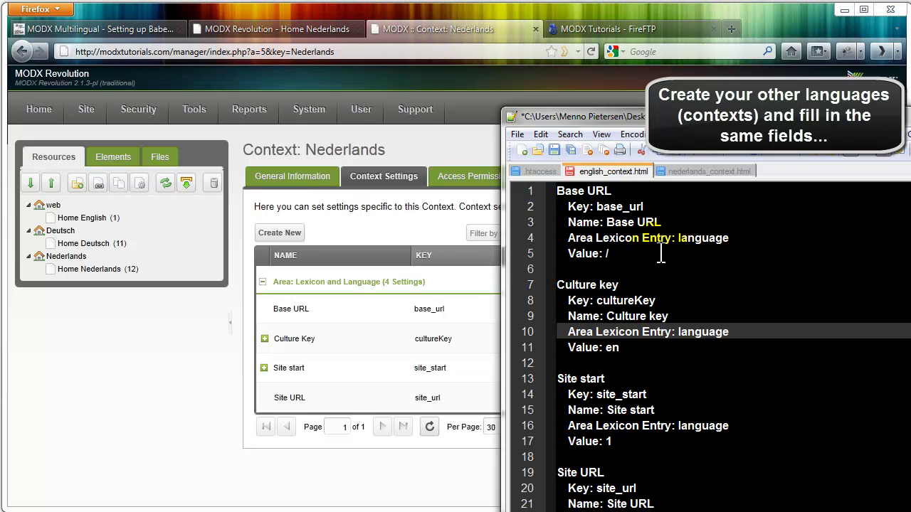
{"action": "left_click", "coordinate": [620, 249]}
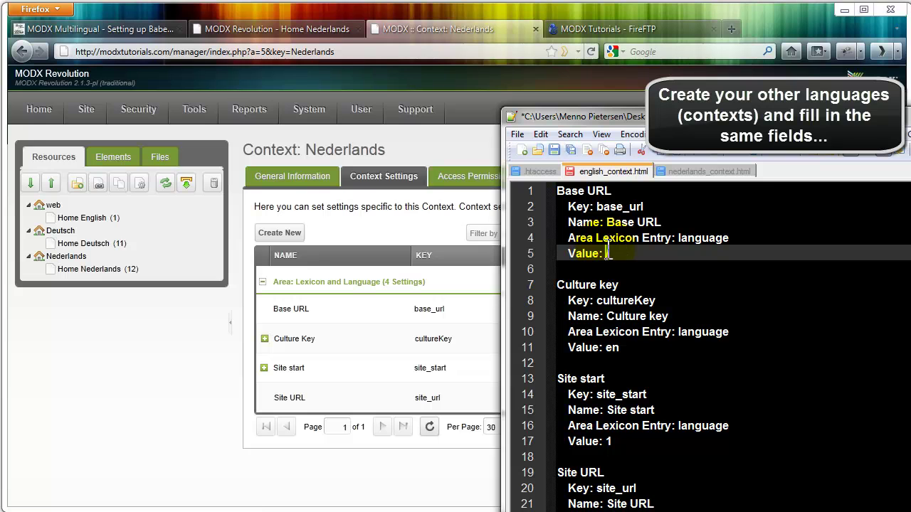
{"action": "left_click", "coordinate": [432, 236]}
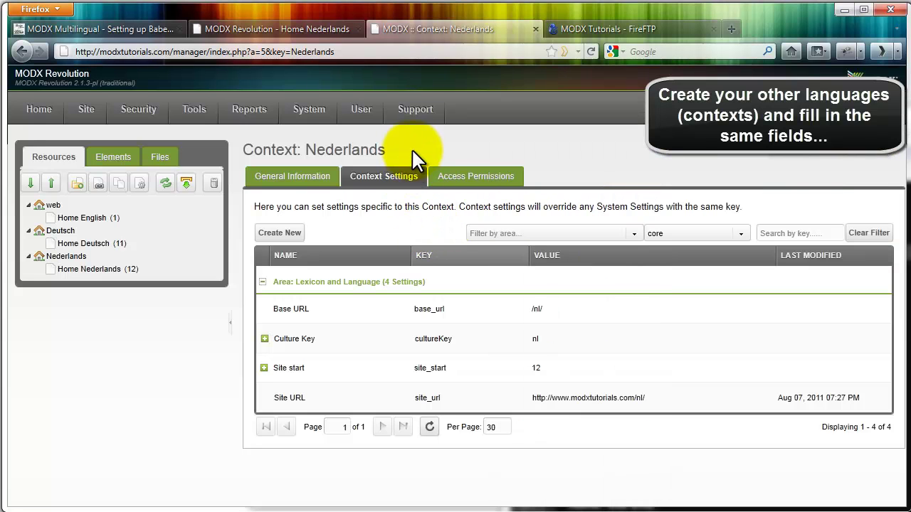
{"action": "left_click_drag", "start_coordinate": [403, 149], "coordinate": [310, 158]}
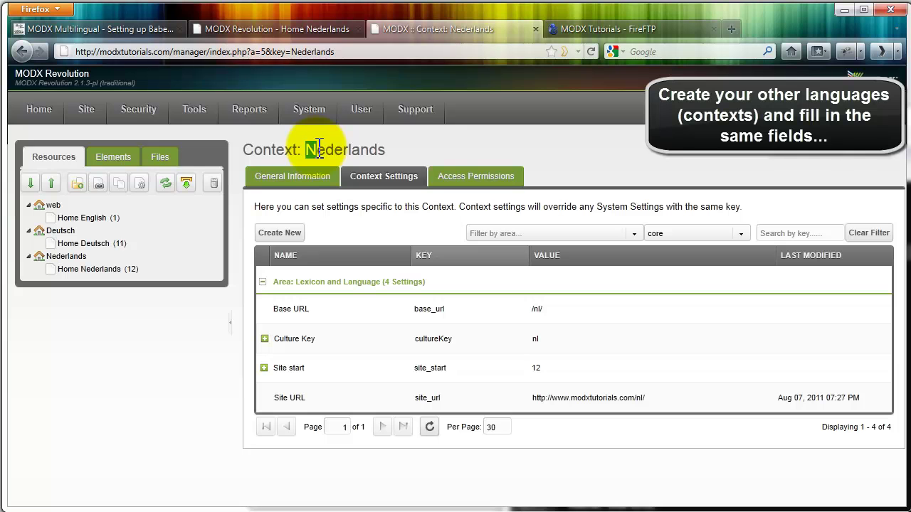
- Inspect the gateway plugin's switchContext lines for Nederlands and Deutsch, then return to the Contexts list
{"action": "left_click", "coordinate": [114, 159]}
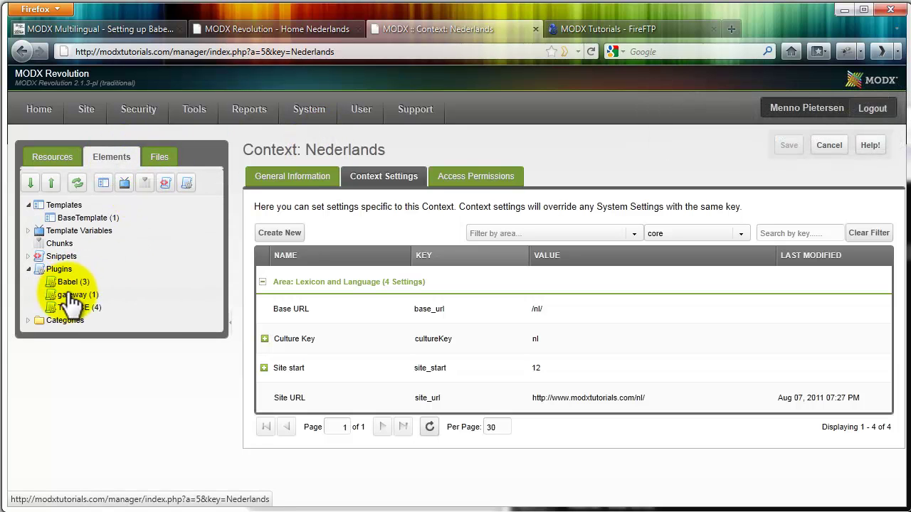
{"action": "left_click", "coordinate": [74, 294]}
{"action": "scroll", "coordinate": [361, 396], "scroll_direction": "down", "scroll_amount": 2}
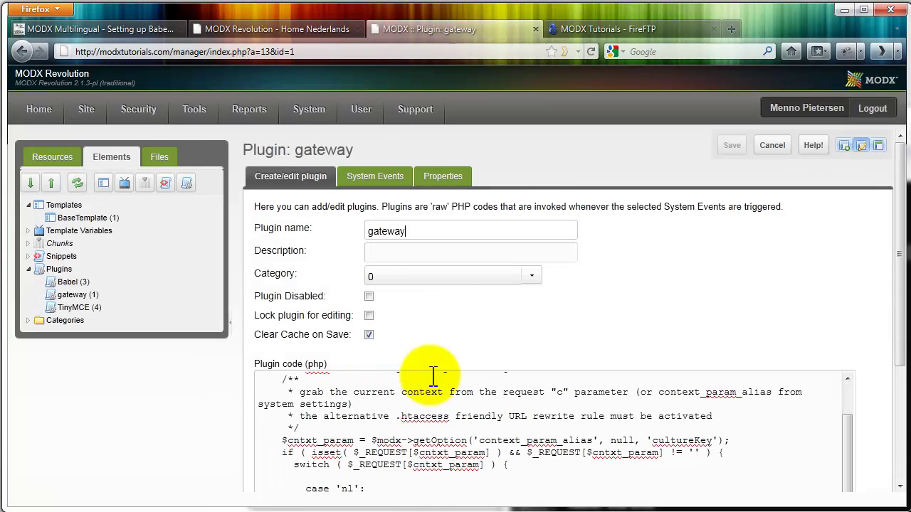
{"action": "scroll", "coordinate": [868, 368], "scroll_direction": "down", "scroll_amount": 4}
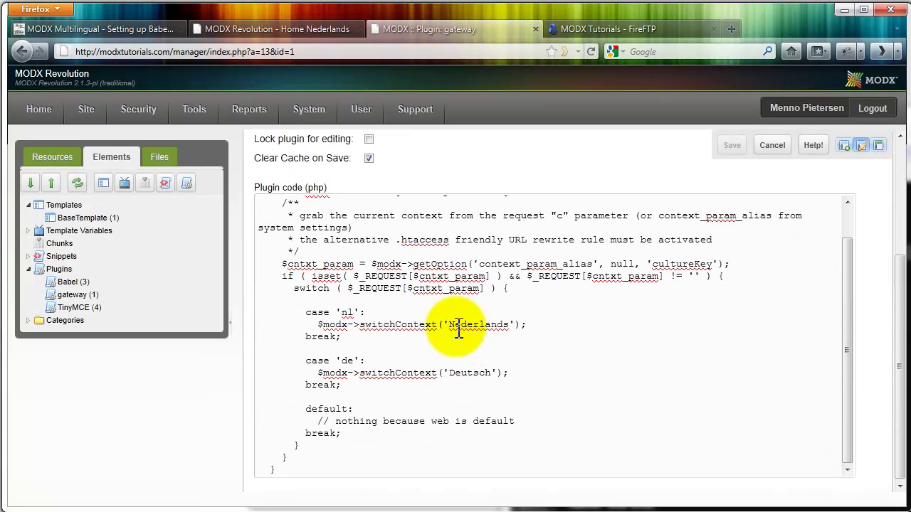
{"action": "left_click_drag", "start_coordinate": [449, 325], "coordinate": [511, 324]}
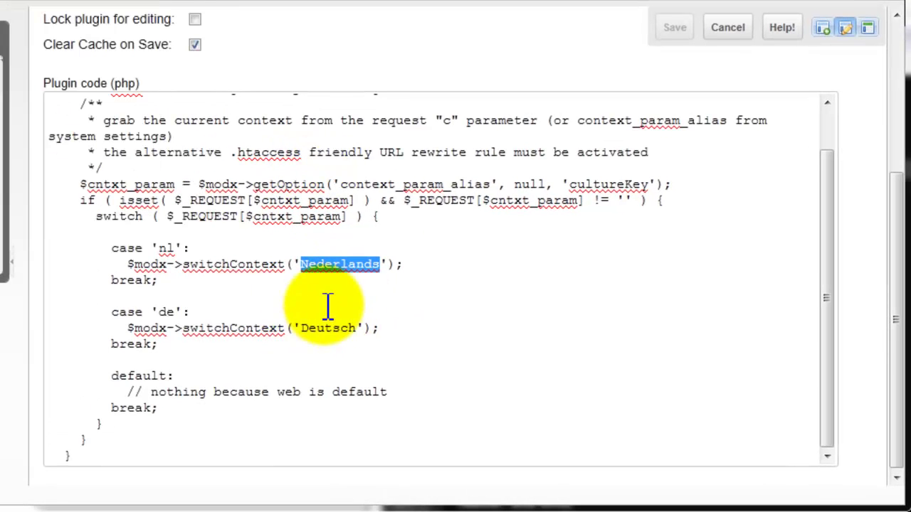
{"action": "left_click_drag", "start_coordinate": [299, 328], "coordinate": [354, 333]}
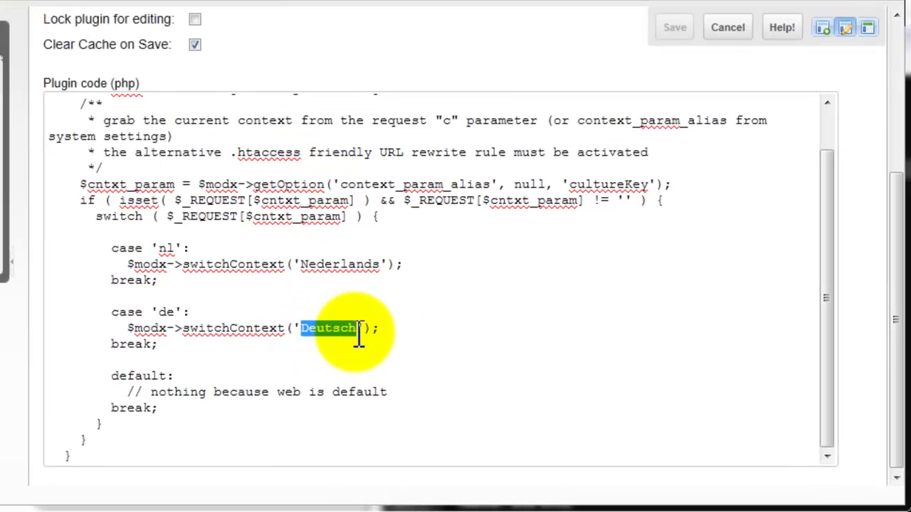
{"action": "scroll", "coordinate": [406, 335], "scroll_direction": "up", "scroll_amount": 1}
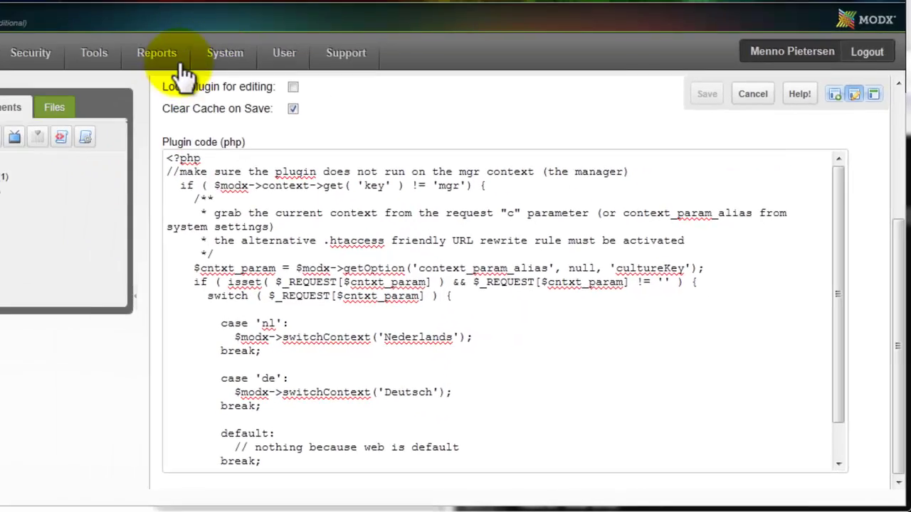
{"action": "mouse_move", "coordinate": [299, 121]}
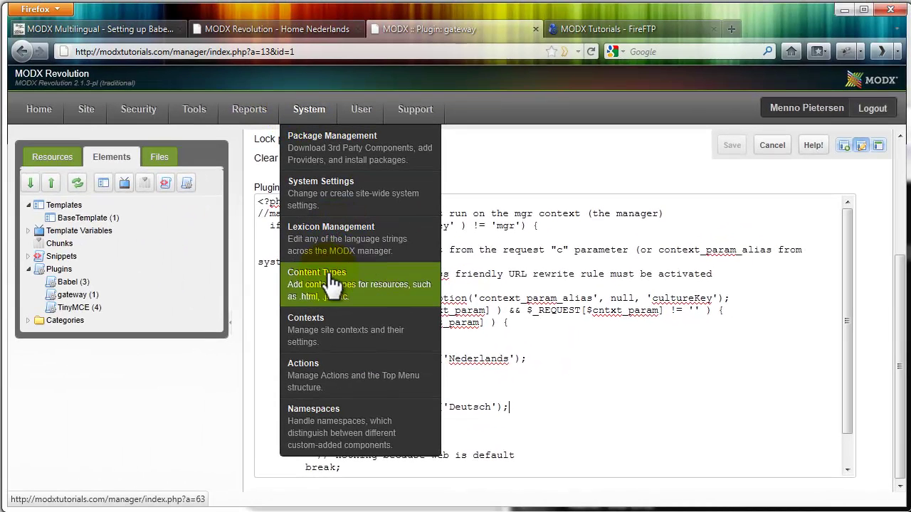
{"action": "left_click", "coordinate": [312, 322]}
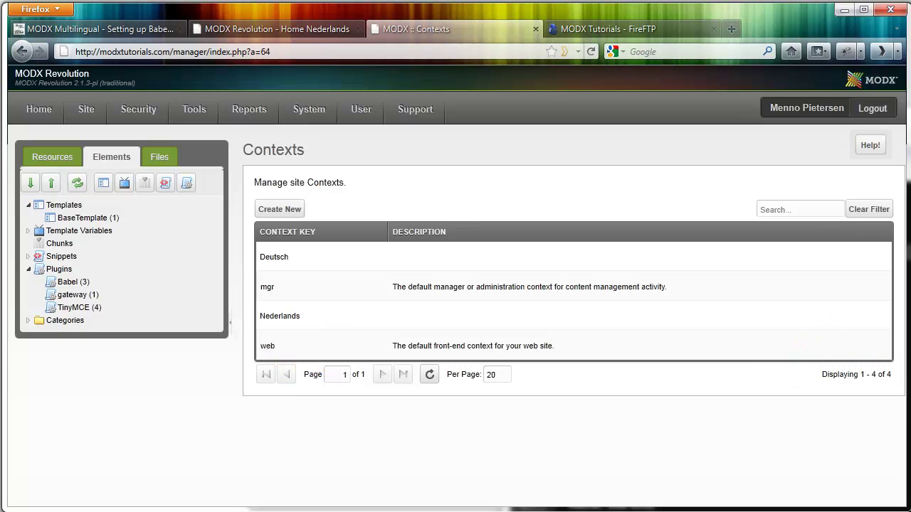
- Maximize the English context notes and review the Base URL, Culture key, Site start and Site URL headings
{"action": "key", "text": "alt+Tab"}
{"action": "double_click", "coordinate": [758, 113]}
{"action": "left_click_drag", "start_coordinate": [114, 89], "coordinate": [42, 87]}
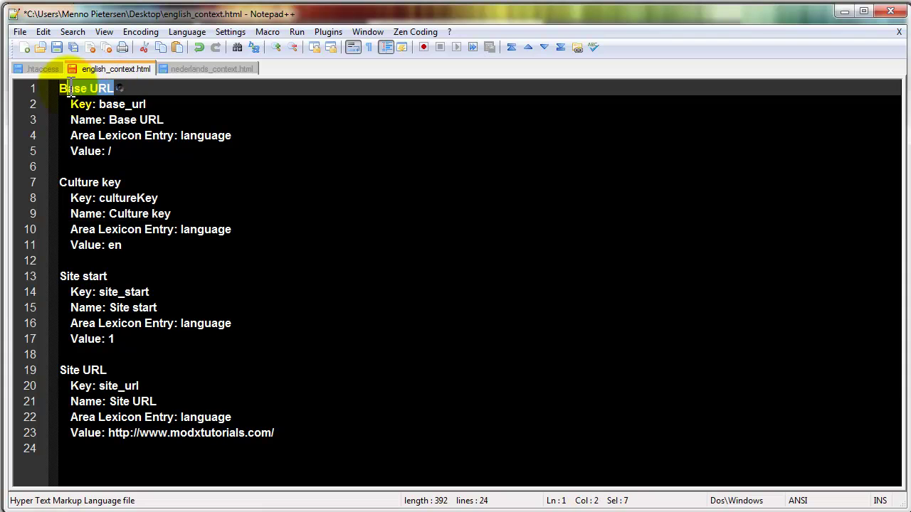
{"action": "left_click_drag", "start_coordinate": [157, 183], "coordinate": [65, 188]}
{"action": "left_click_drag", "start_coordinate": [108, 276], "coordinate": [61, 279]}
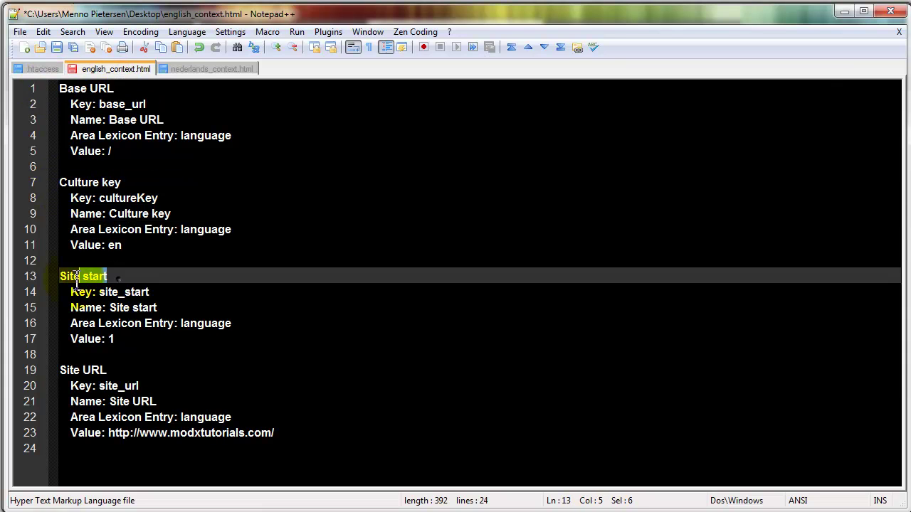
{"action": "left_click_drag", "start_coordinate": [108, 370], "coordinate": [75, 361]}
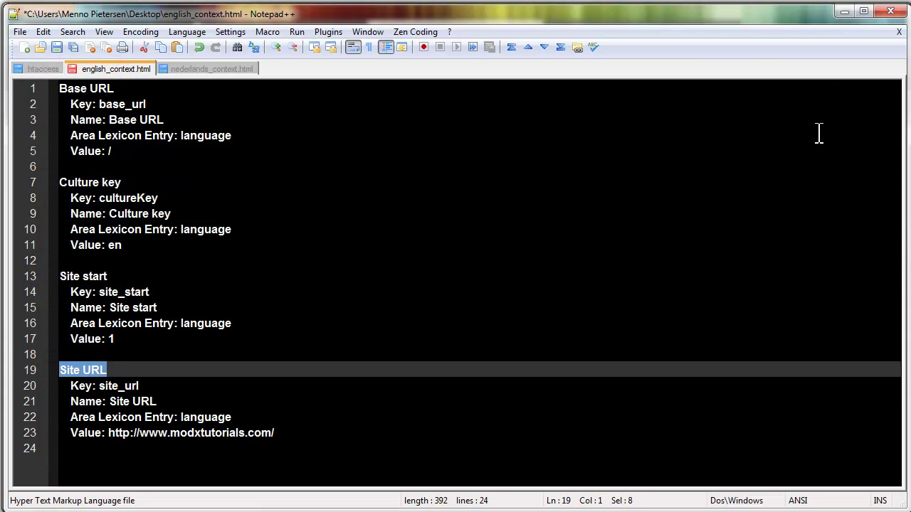
- Save english_context.html and close both context note files, leaving only .htaccess open
{"action": "key", "text": "ctrl+s"}
{"action": "left_click", "coordinate": [899, 33]}
{"action": "left_click", "coordinate": [899, 33]}
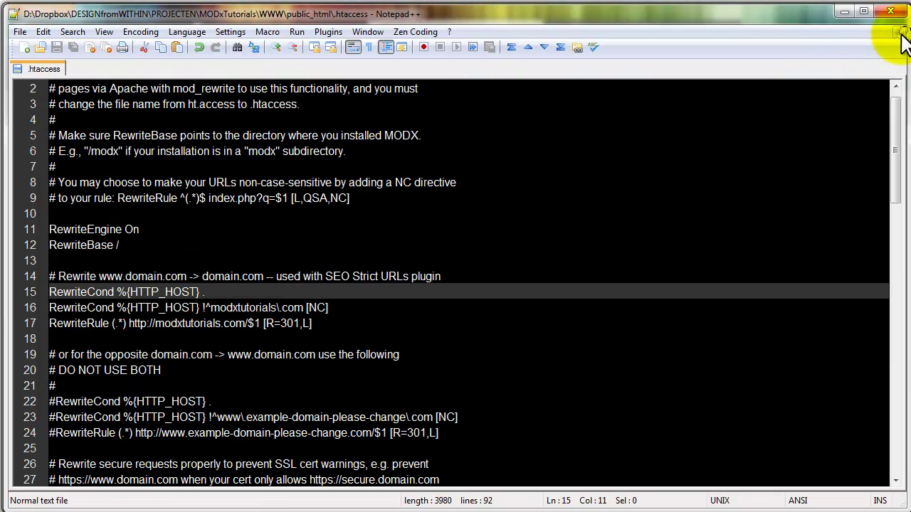
{"action": "left_click", "coordinate": [843, 12]}
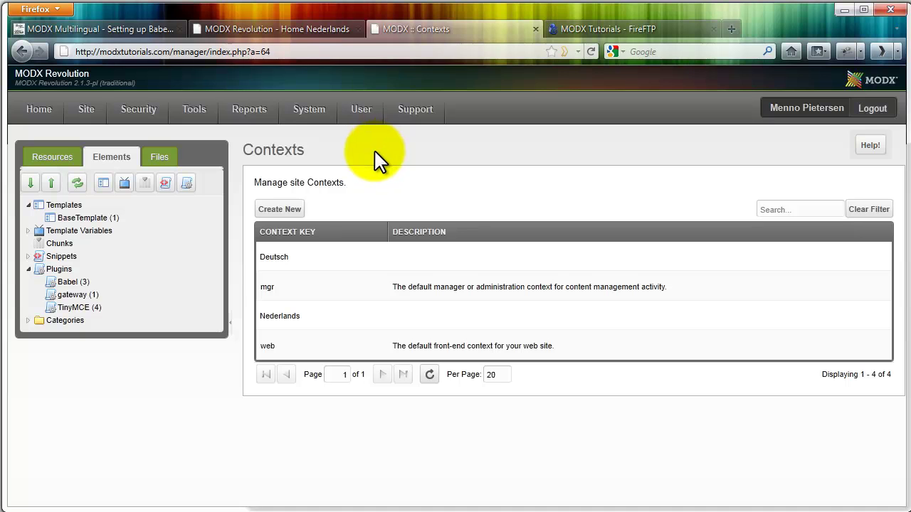
- Open the (anonymous) user group's Context Access list from Access Controls
{"action": "mouse_move", "coordinate": [146, 121]}
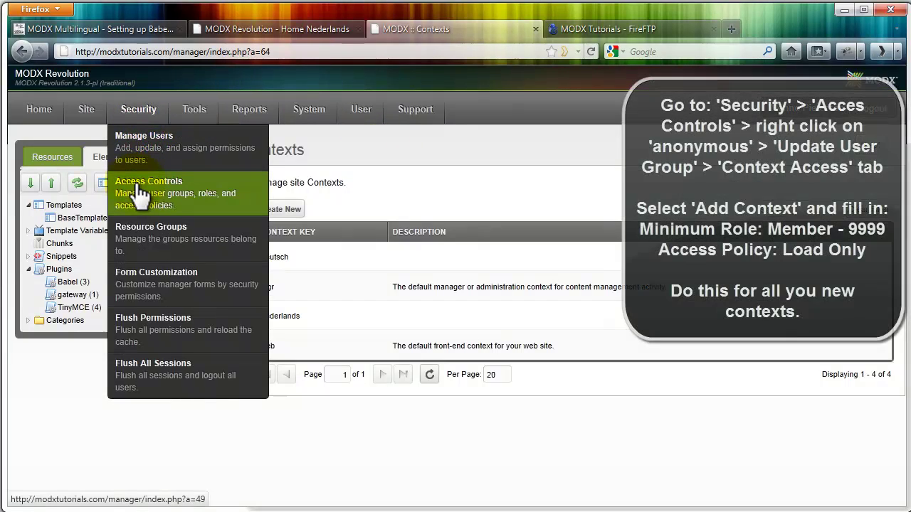
{"action": "left_click", "coordinate": [140, 194]}
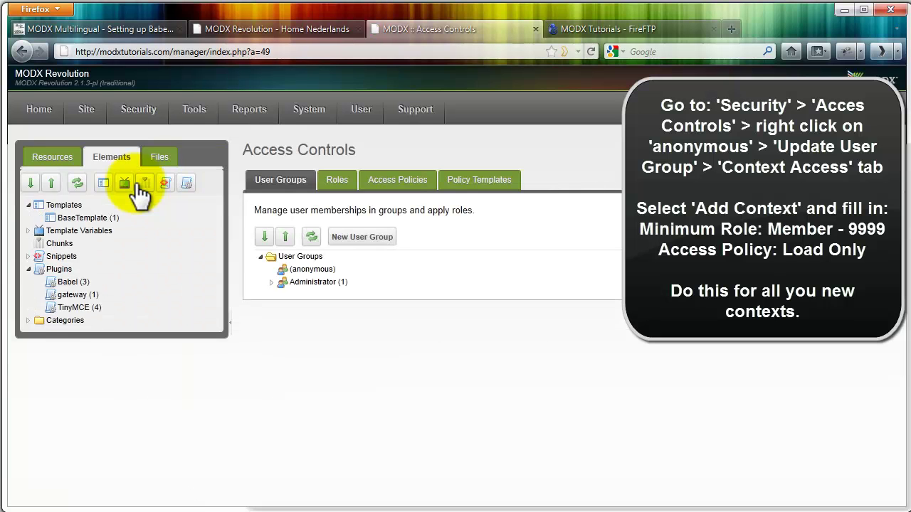
{"action": "right_click", "coordinate": [310, 271]}
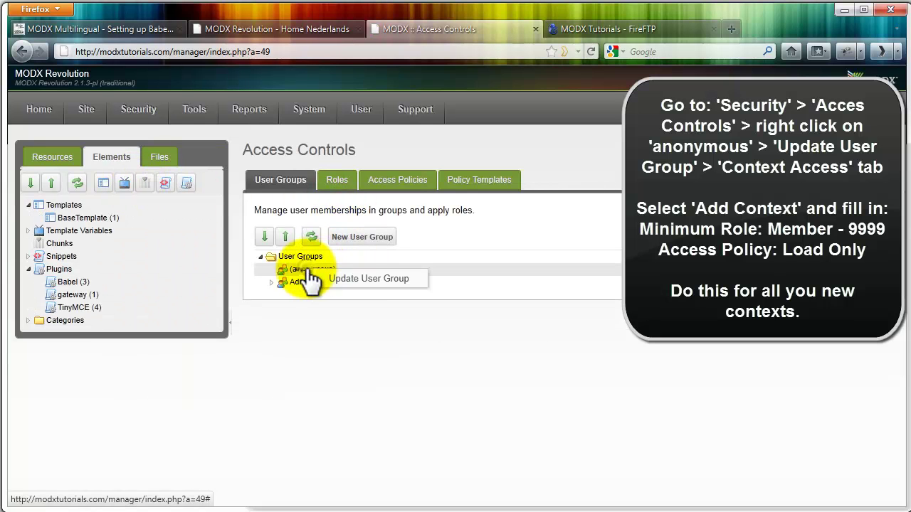
{"action": "left_click", "coordinate": [369, 282]}
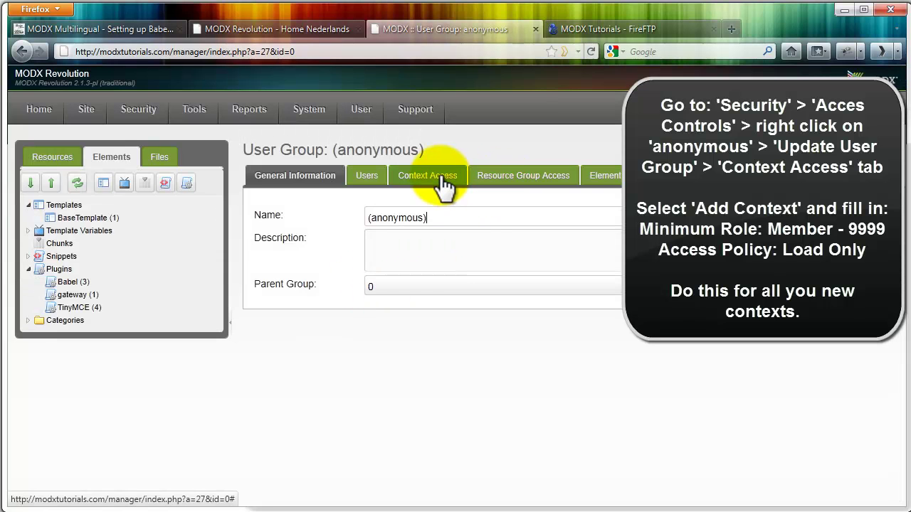
{"action": "left_click", "coordinate": [429, 187]}
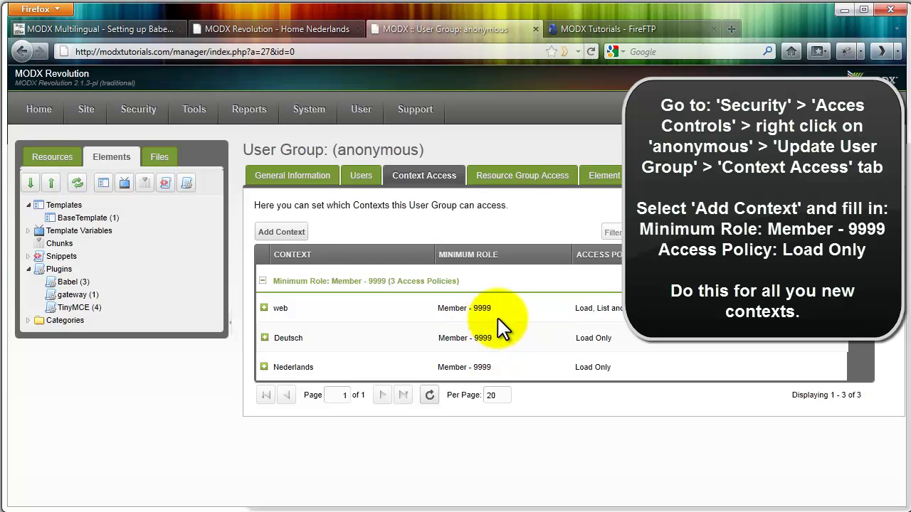
- Fill in Nederlands with Member - 9999 and Load Only, then close without adding a duplicate
{"action": "left_click", "coordinate": [285, 230]}
{"action": "left_click", "coordinate": [480, 262]}
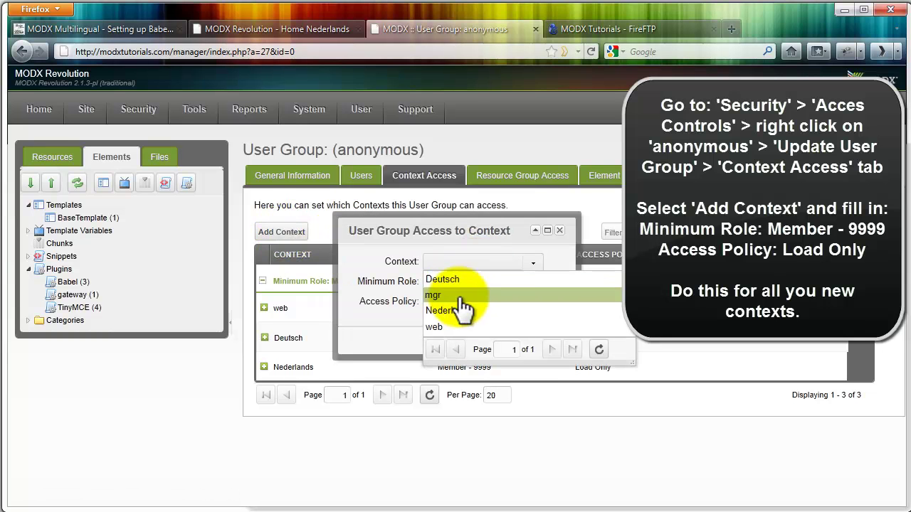
{"action": "left_click", "coordinate": [463, 310]}
{"action": "left_click", "coordinate": [468, 283]}
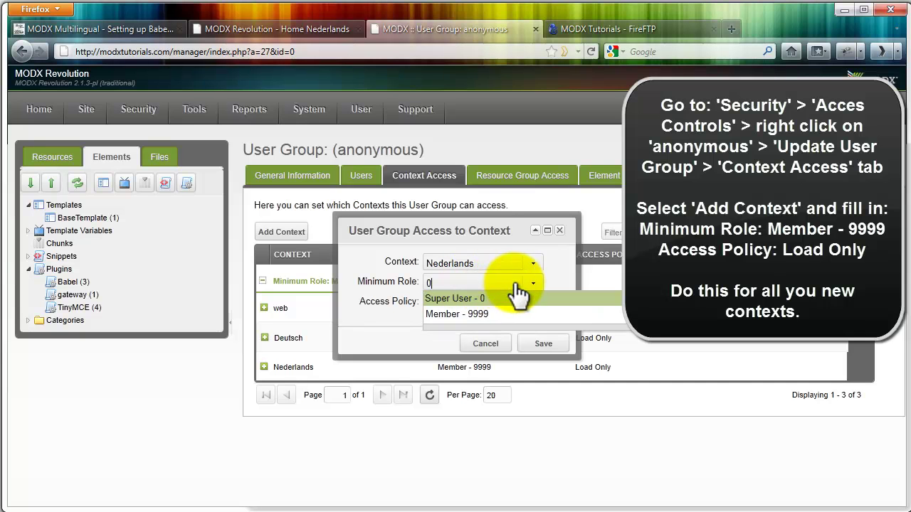
{"action": "left_click", "coordinate": [456, 320]}
{"action": "left_click", "coordinate": [463, 303]}
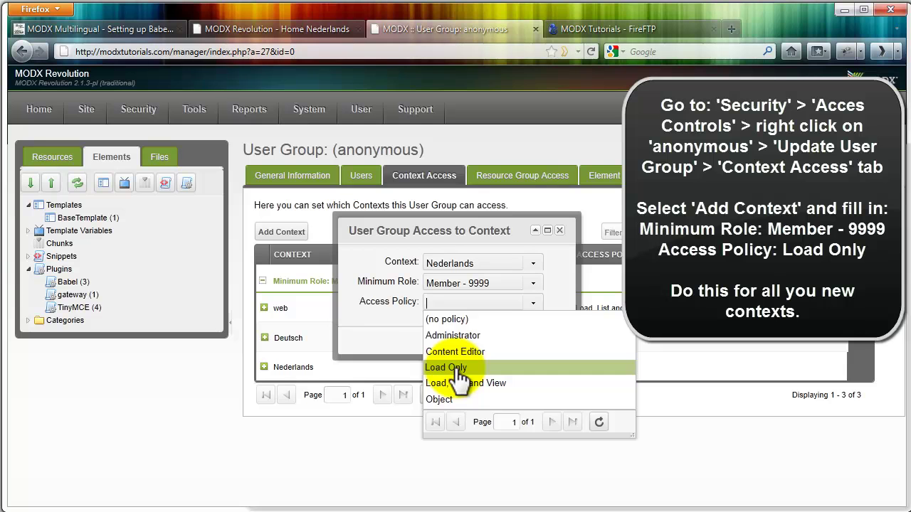
{"action": "left_click", "coordinate": [459, 369]}
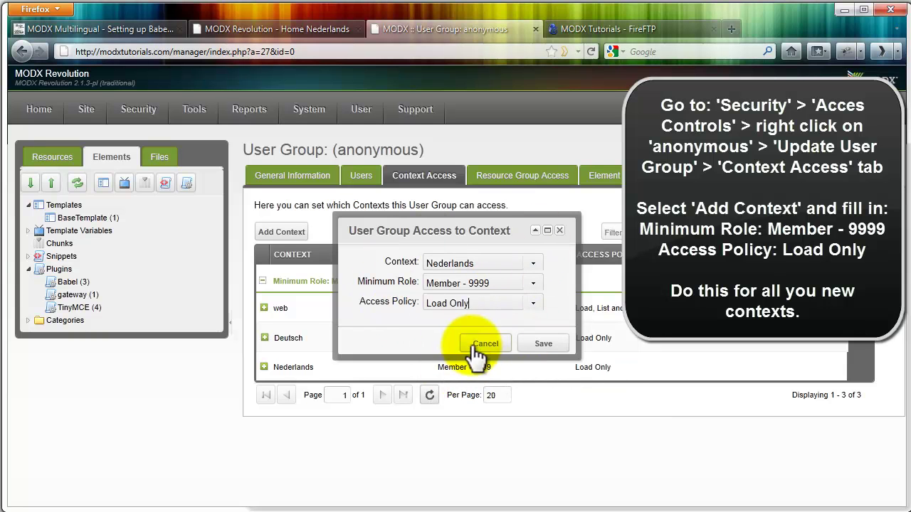
{"action": "left_click", "coordinate": [475, 343]}
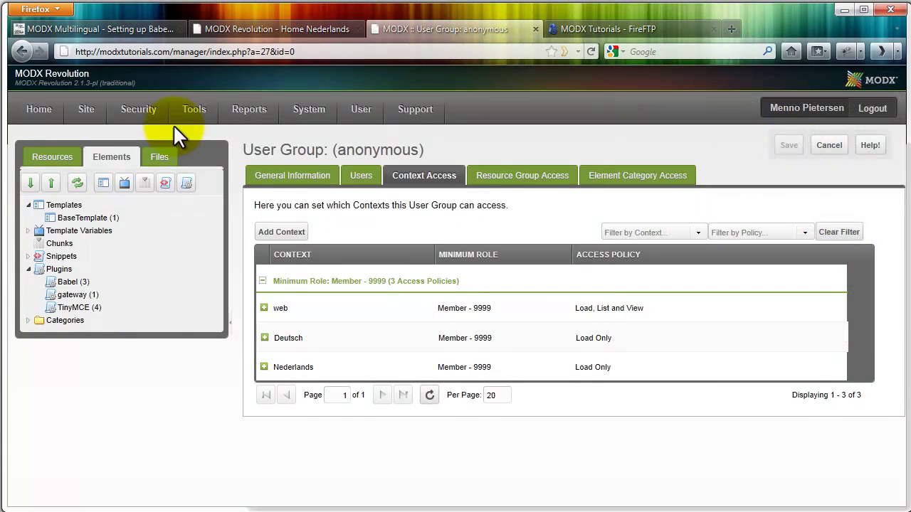
- Clear the site cache
{"action": "mouse_move", "coordinate": [81, 111]}
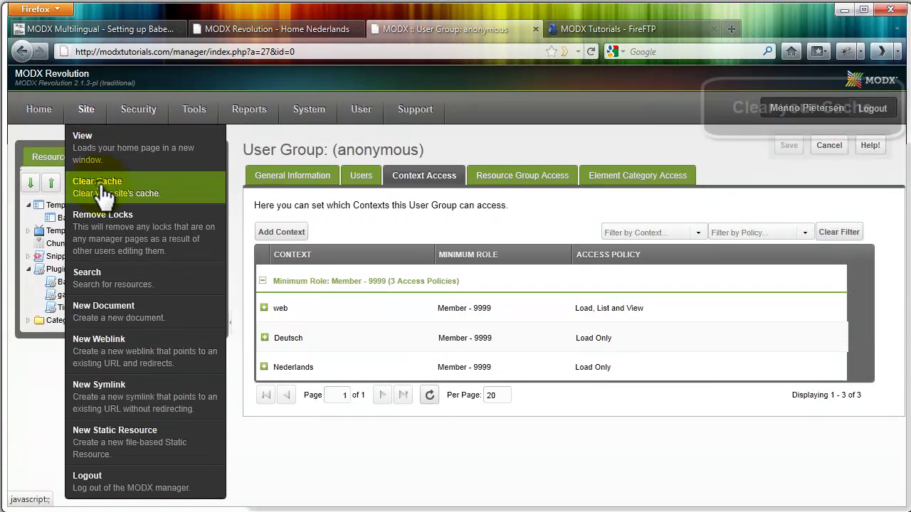
{"action": "left_click", "coordinate": [105, 191]}
{"action": "left_click", "coordinate": [649, 414]}
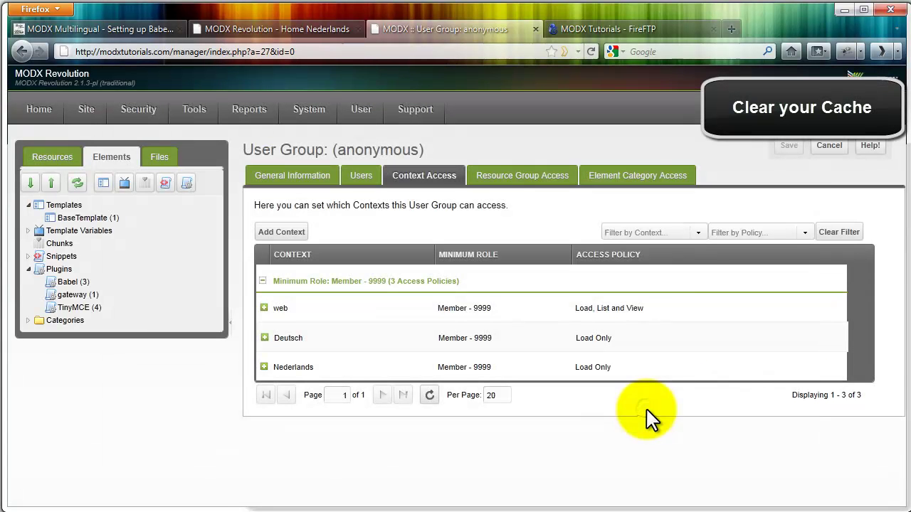
- Search Download Extras for babel, then start reinstalling the downloaded Babel package
{"action": "mouse_move", "coordinate": [313, 107]}
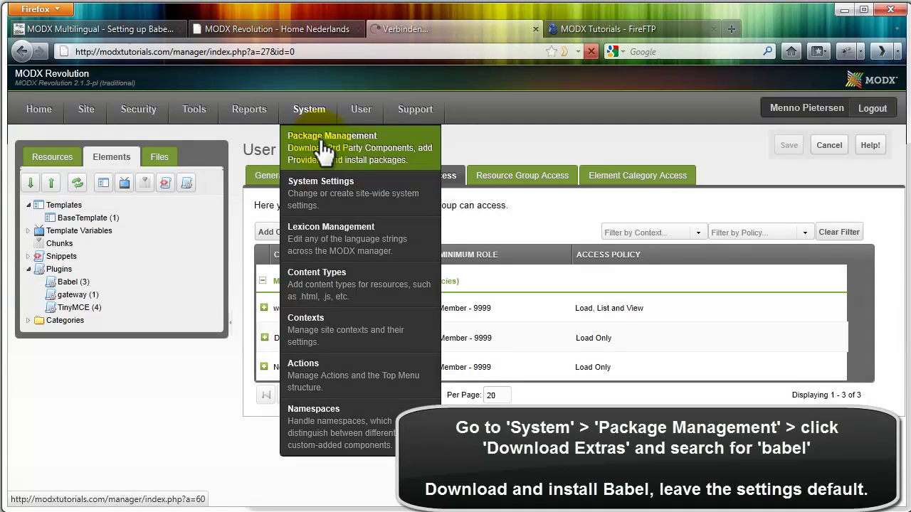
{"action": "left_click", "coordinate": [324, 151]}
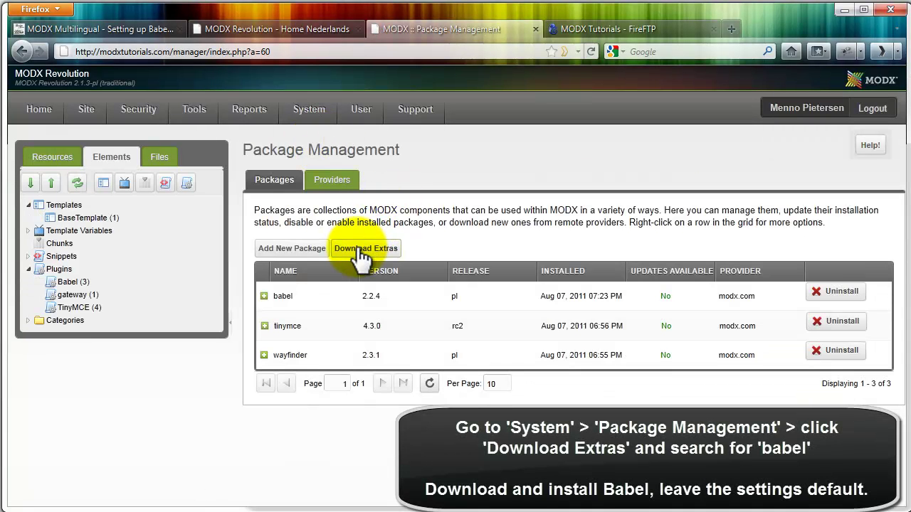
{"action": "left_click", "coordinate": [360, 250]}
{"action": "left_click", "coordinate": [151, 178]}
{"action": "type", "text": "babel"}
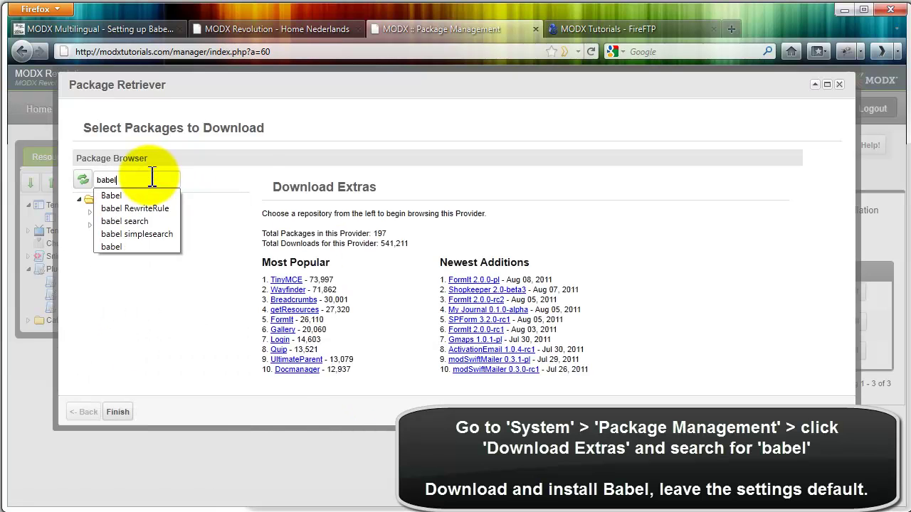
{"action": "key", "text": "Return"}
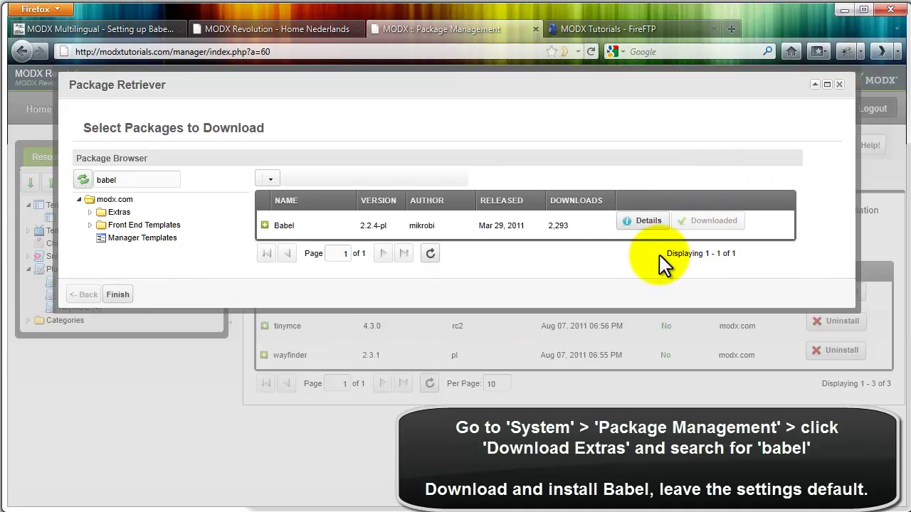
{"action": "left_click", "coordinate": [118, 294]}
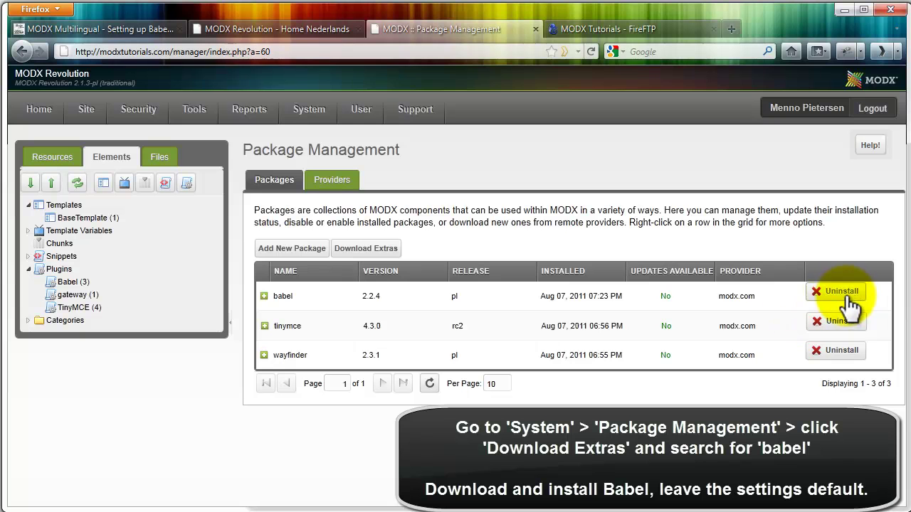
{"action": "right_click", "coordinate": [574, 296]}
{"action": "left_click", "coordinate": [631, 347]}
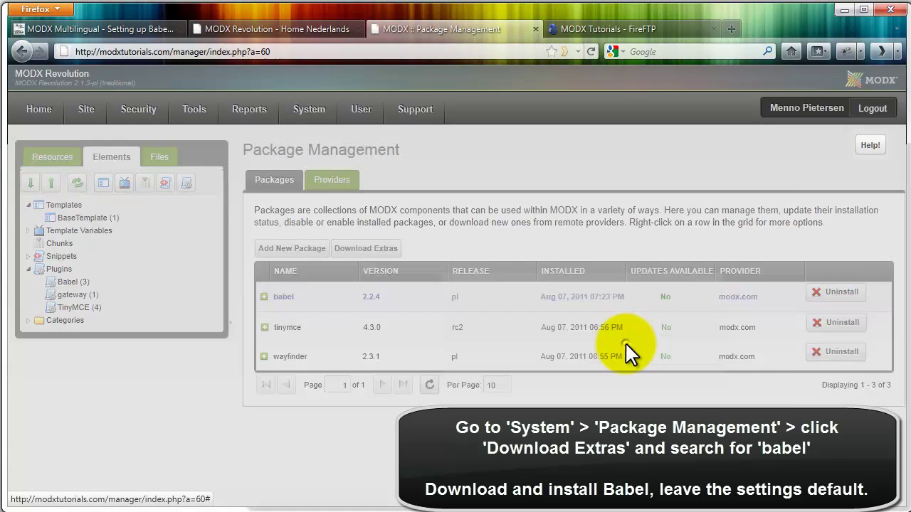
- Accept Babel's GPL licence, pass Readme and Changelog, and verify context keys web,Deutsch,Nederlands
{"action": "left_click", "coordinate": [93, 403]}
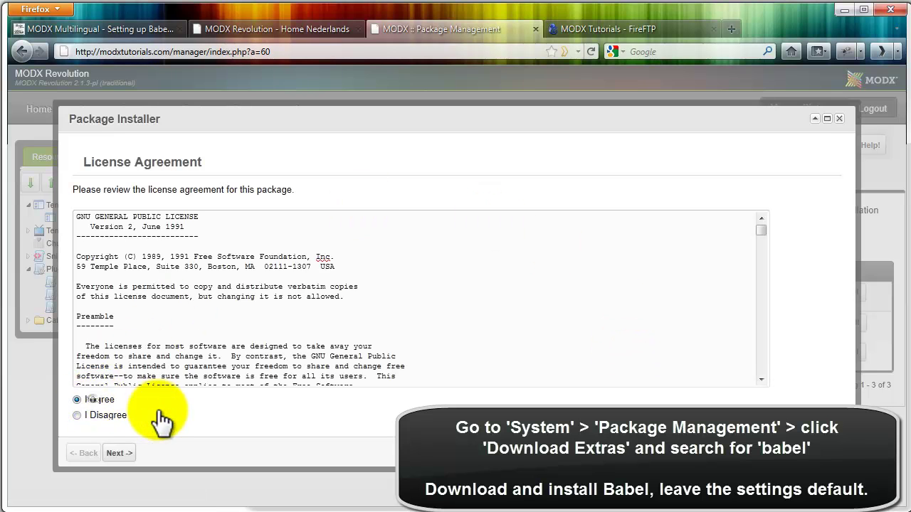
{"action": "left_click", "coordinate": [118, 454]}
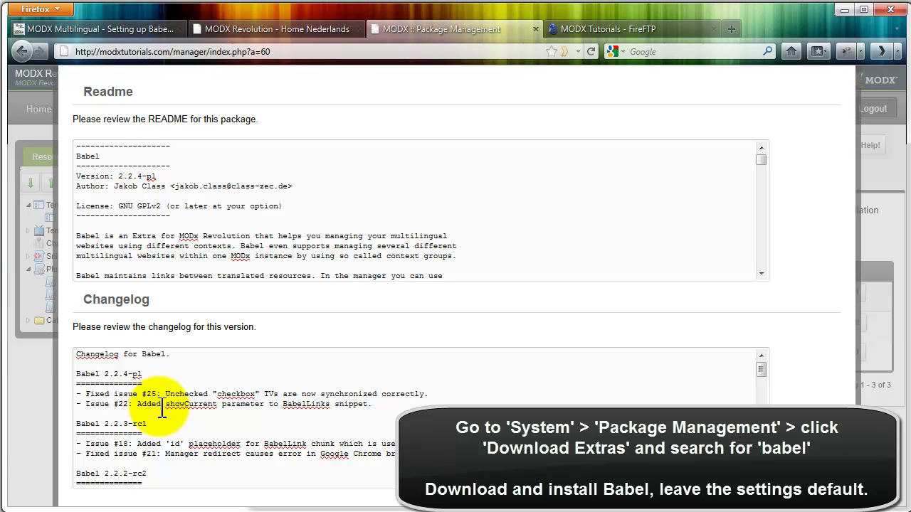
{"action": "scroll", "coordinate": [163, 409], "scroll_direction": "down", "scroll_amount": 3}
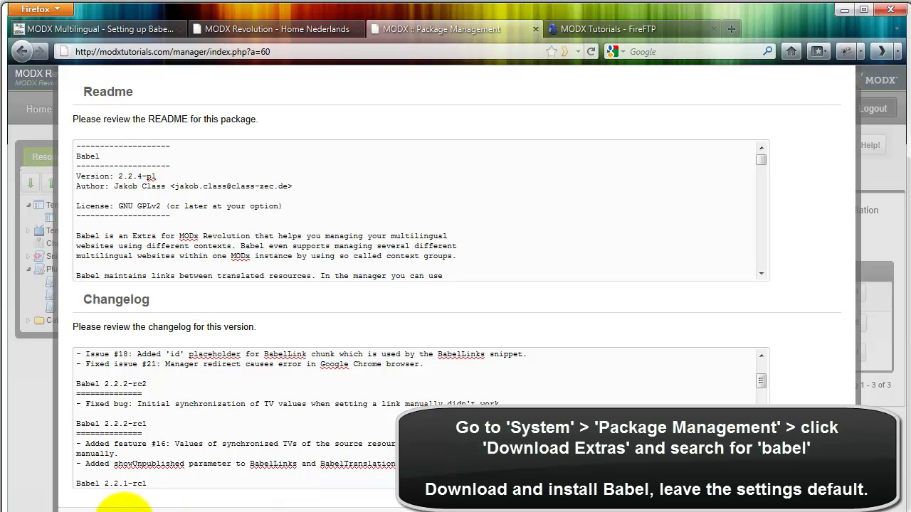
{"action": "left_click", "coordinate": [119, 504]}
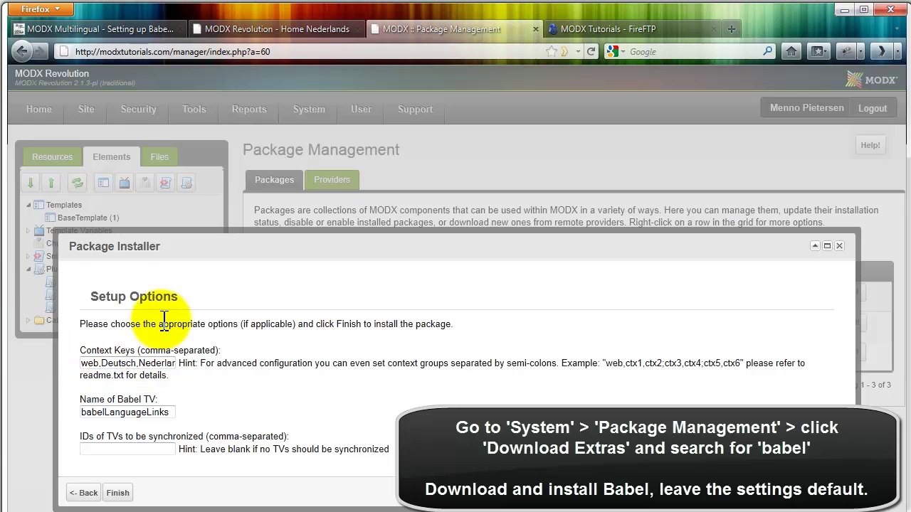
{"action": "left_click_drag", "start_coordinate": [85, 364], "coordinate": [202, 368]}
{"action": "left_click", "coordinate": [118, 371]}
{"action": "left_click", "coordinate": [202, 368]}
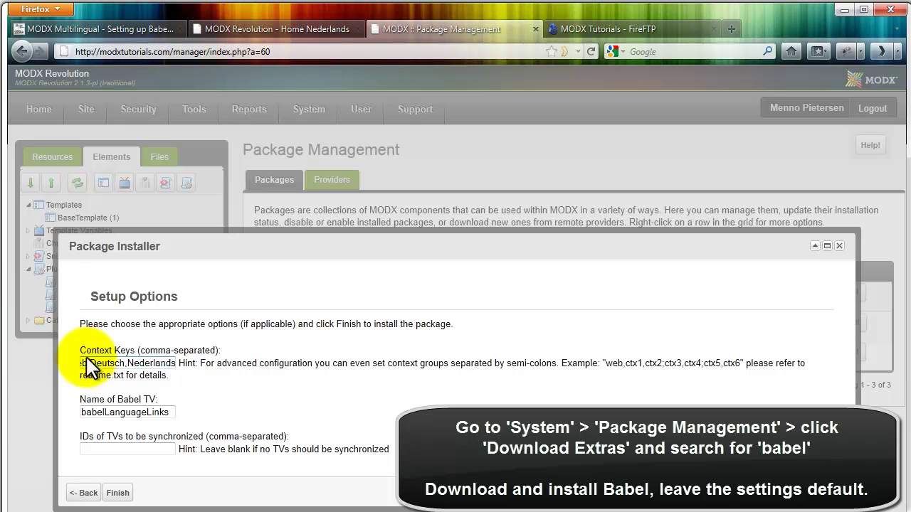
{"action": "left_click_drag", "start_coordinate": [91, 368], "coordinate": [65, 372]}
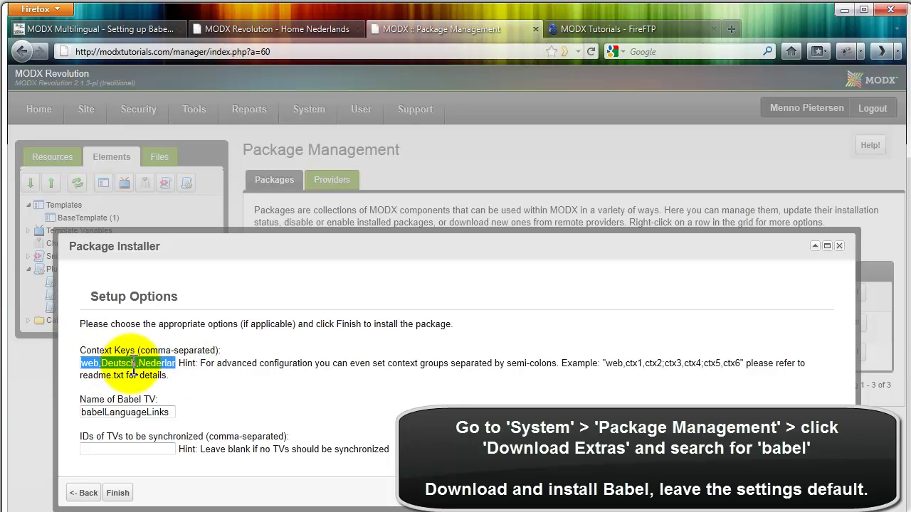
- Install Babel, clear the site cache, and collapse the Nederlands context in the Resources tree
{"action": "left_click", "coordinate": [118, 493]}
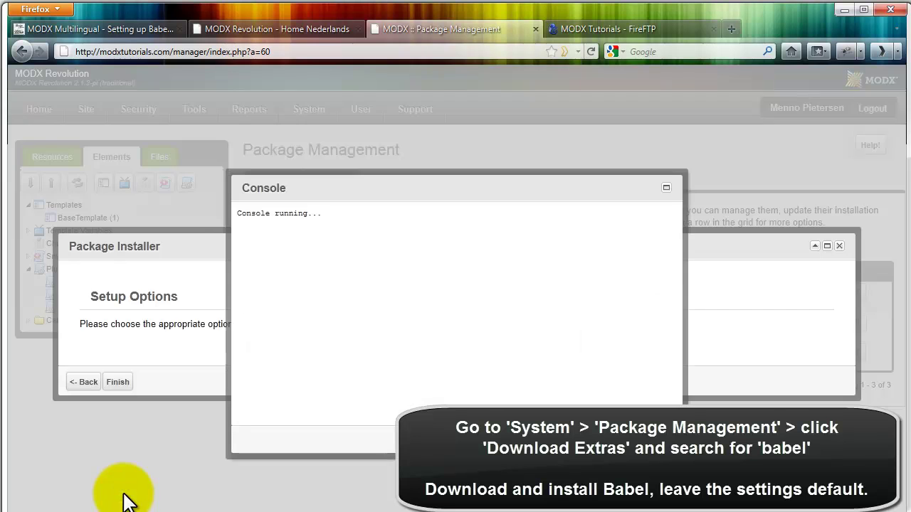
{"action": "left_click_drag", "start_coordinate": [675, 289], "coordinate": [673, 353]}
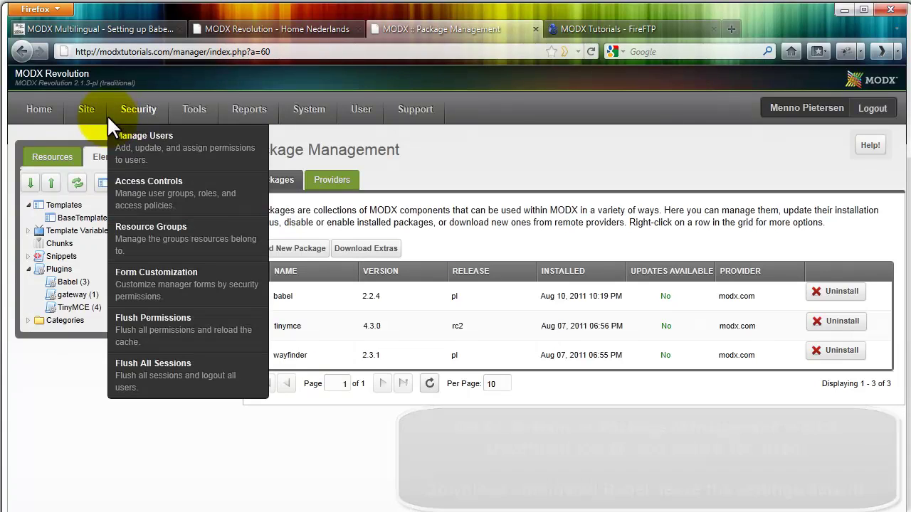
{"action": "mouse_move", "coordinate": [89, 114]}
{"action": "left_click", "coordinate": [105, 183]}
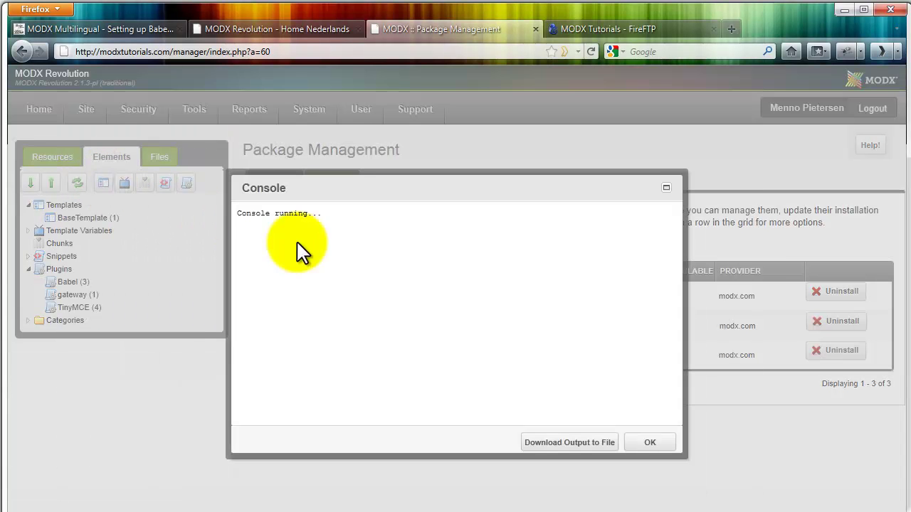
{"action": "left_click", "coordinate": [651, 442]}
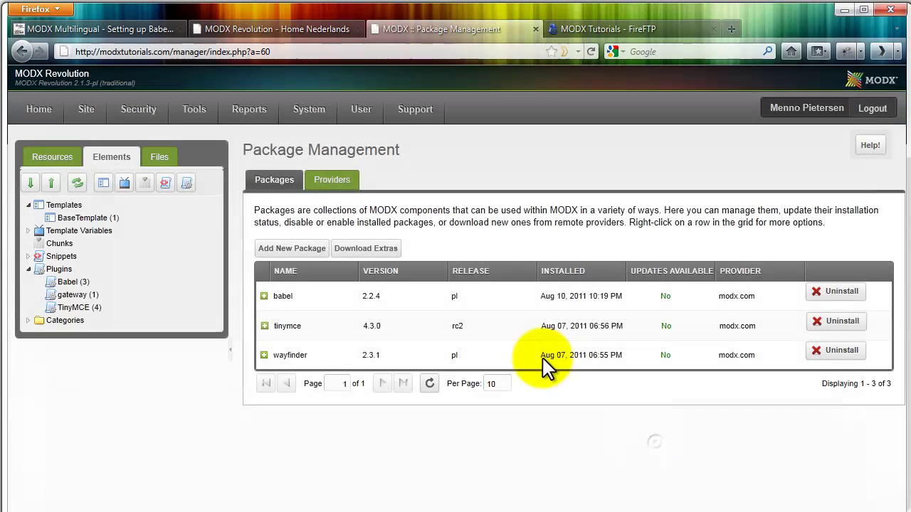
{"action": "left_click", "coordinate": [61, 160]}
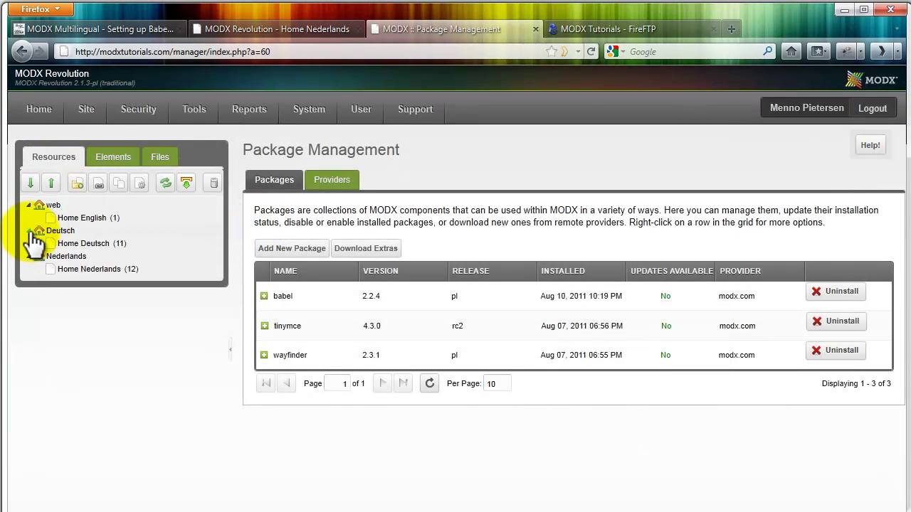
{"action": "left_click", "coordinate": [30, 242]}
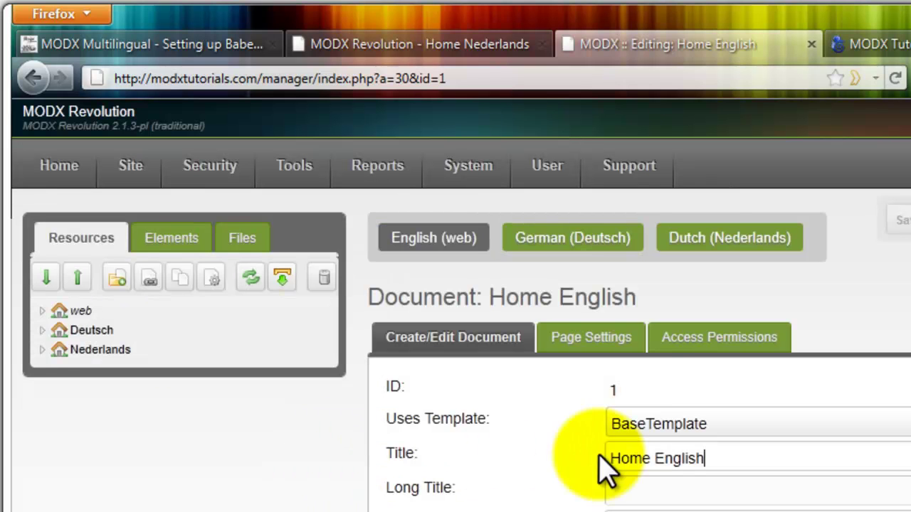
- Look at Home English, expand the Nederlands and Deutsch contexts, then open Home Deutsch (ID 11)
{"action": "left_click", "coordinate": [578, 243]}
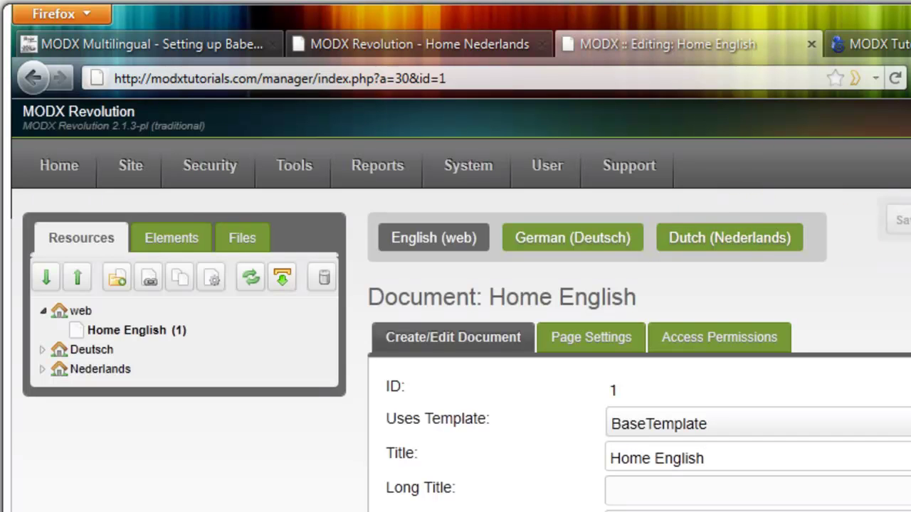
{"action": "mouse_move", "coordinate": [611, 242]}
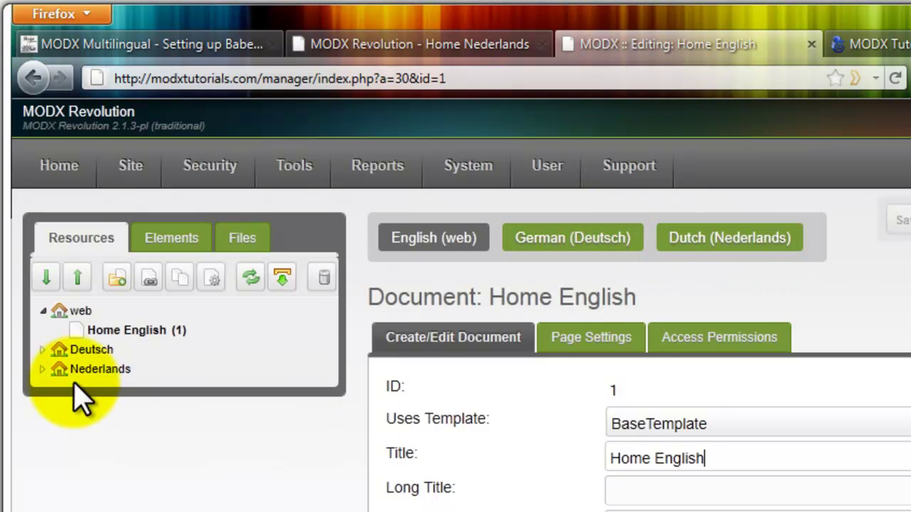
{"action": "left_click", "coordinate": [42, 370]}
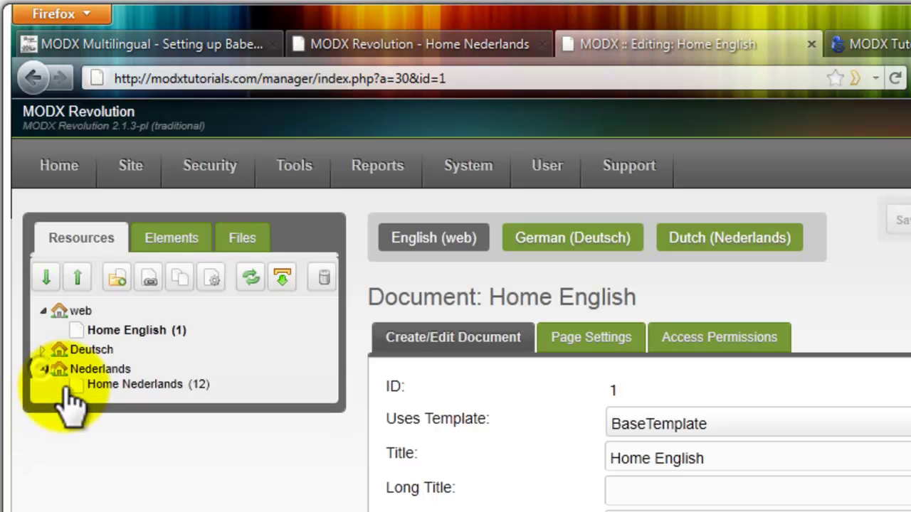
{"action": "left_click", "coordinate": [42, 349]}
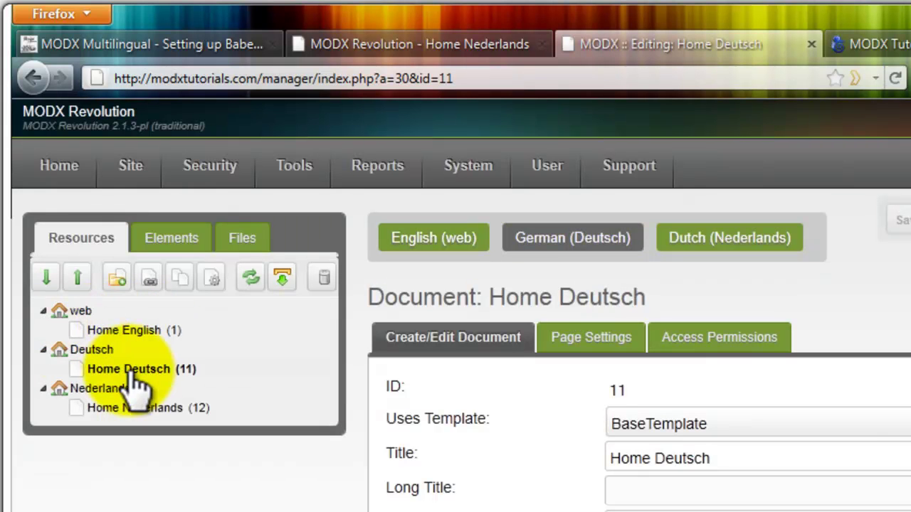
{"action": "left_click", "coordinate": [792, 455]}
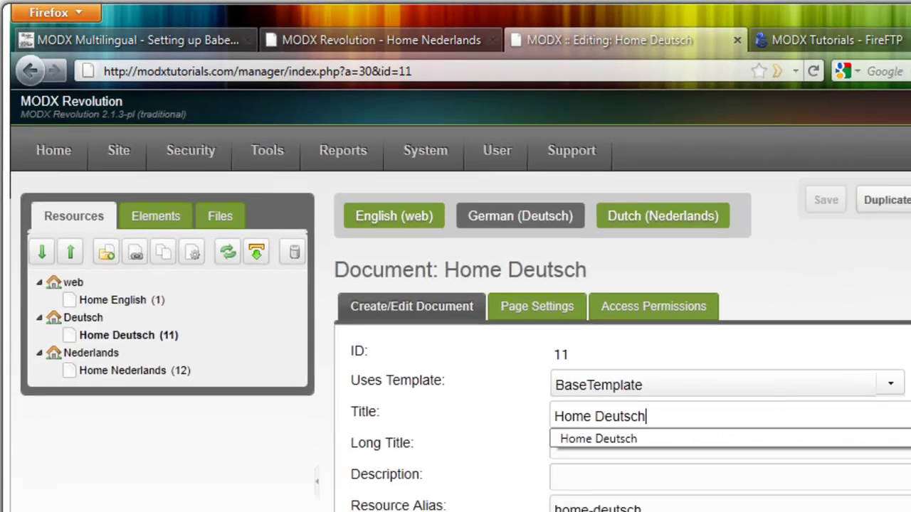
{"action": "scroll", "coordinate": [638, 422], "scroll_direction": "down", "scroll_amount": 2}
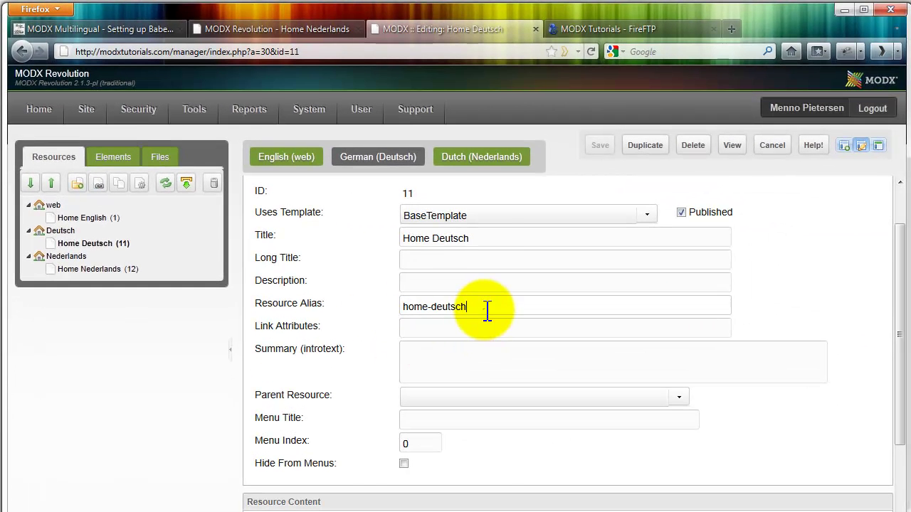
{"action": "scroll", "coordinate": [372, 420], "scroll_direction": "down", "scroll_amount": 4}
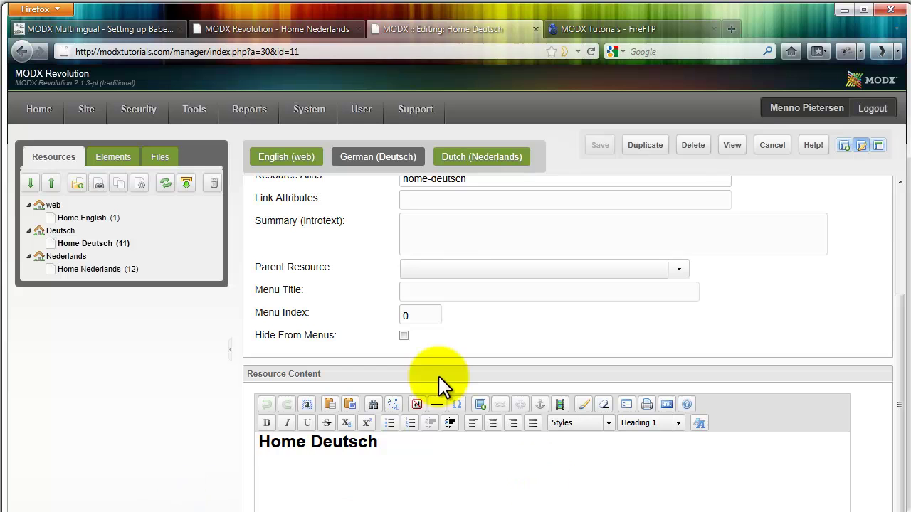
{"action": "scroll", "coordinate": [368, 358], "scroll_direction": "up", "scroll_amount": 6}
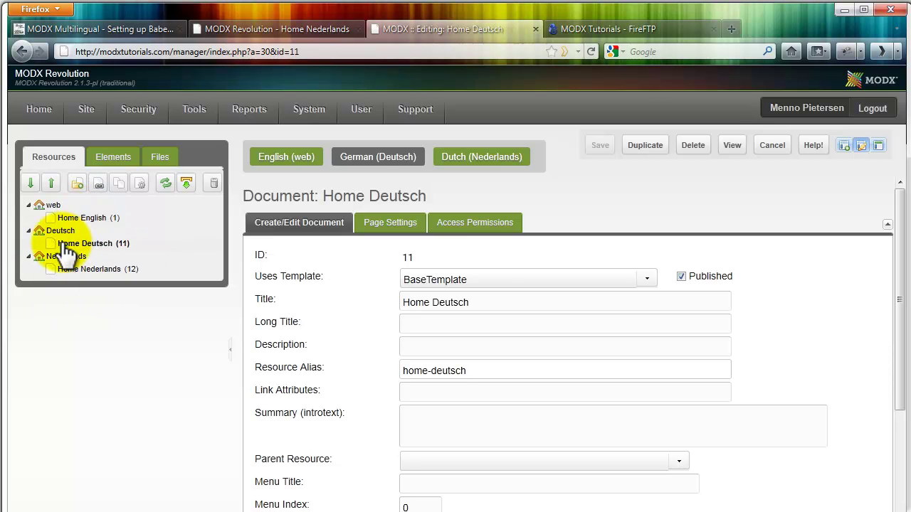
- Reload Home Nederlands and follow the English, German (/de/) and Dutch (/nl/) language-menu links
{"action": "left_click", "coordinate": [270, 28]}
{"action": "key", "text": "F5"}
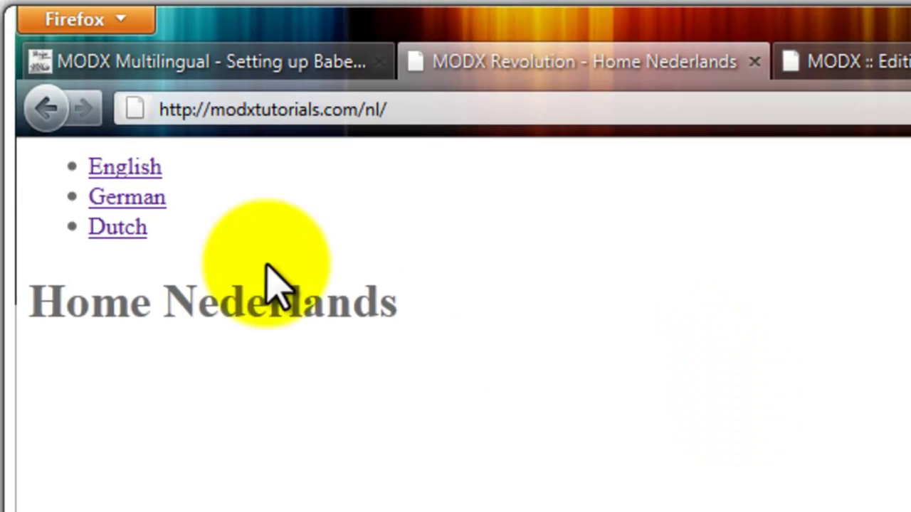
{"action": "left_click", "coordinate": [143, 174]}
{"action": "left_click_drag", "start_coordinate": [364, 110], "coordinate": [145, 111]}
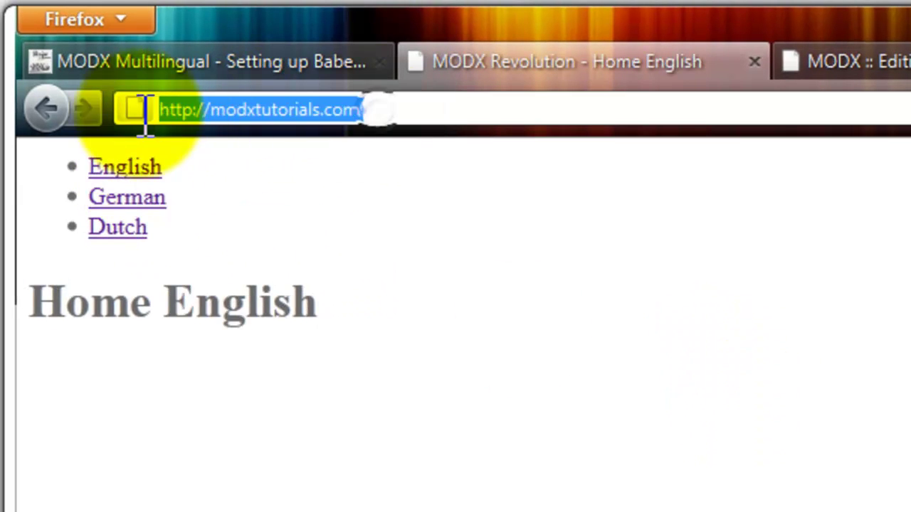
{"action": "left_click", "coordinate": [148, 201]}
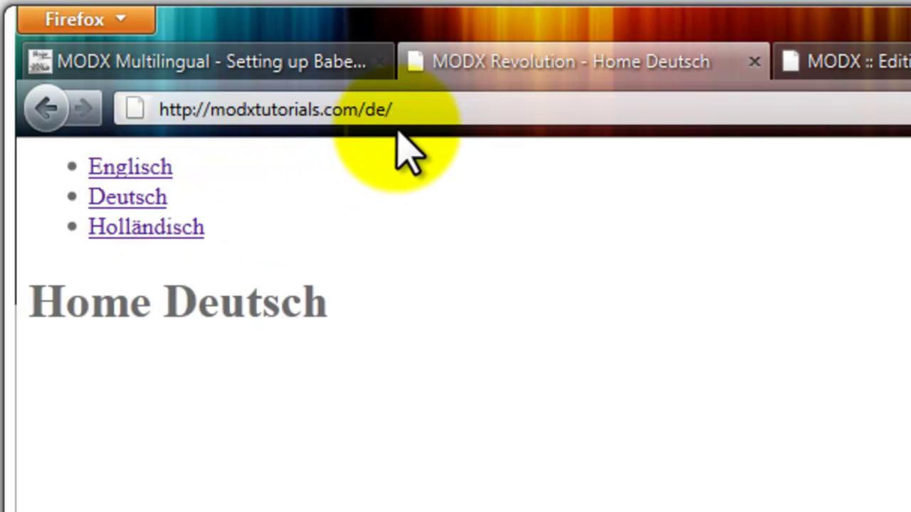
{"action": "left_click_drag", "start_coordinate": [392, 114], "coordinate": [377, 121]}
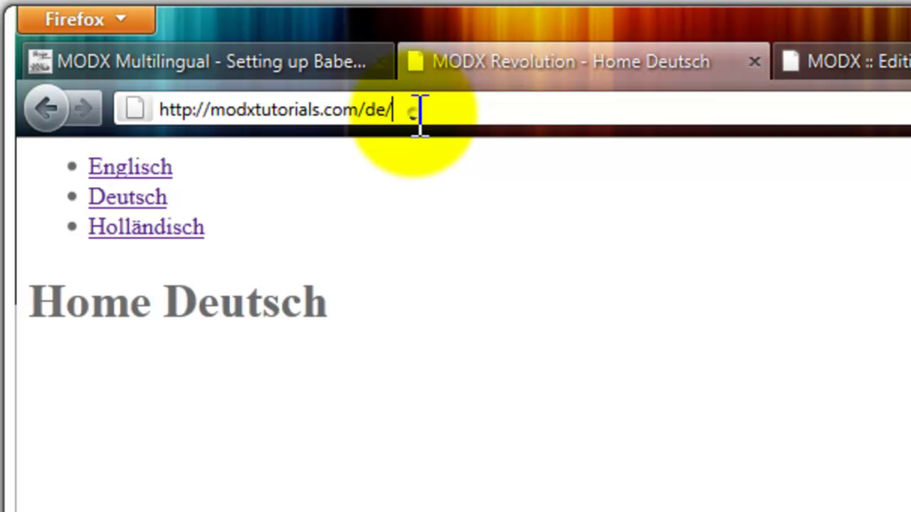
{"action": "left_click", "coordinate": [146, 198]}
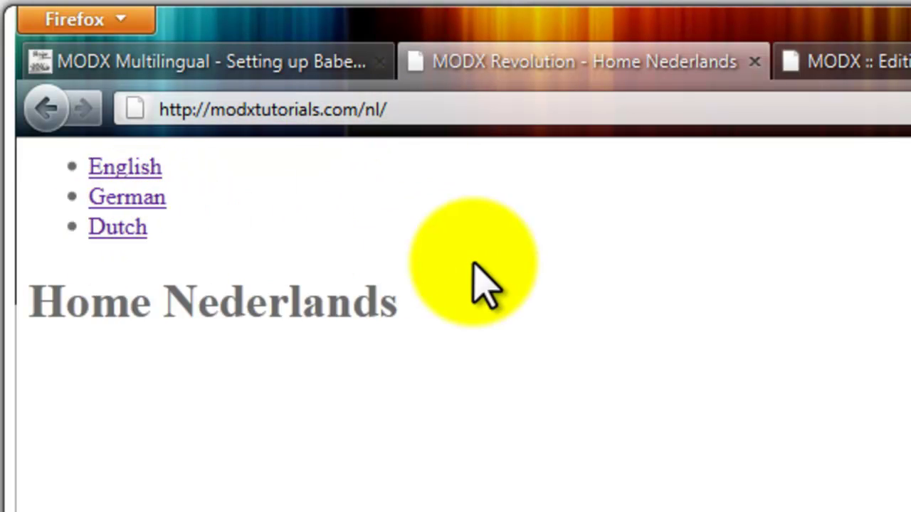
{"action": "left_click_drag", "start_coordinate": [402, 300], "coordinate": [65, 300]}
{"action": "left_click", "coordinate": [294, 234]}
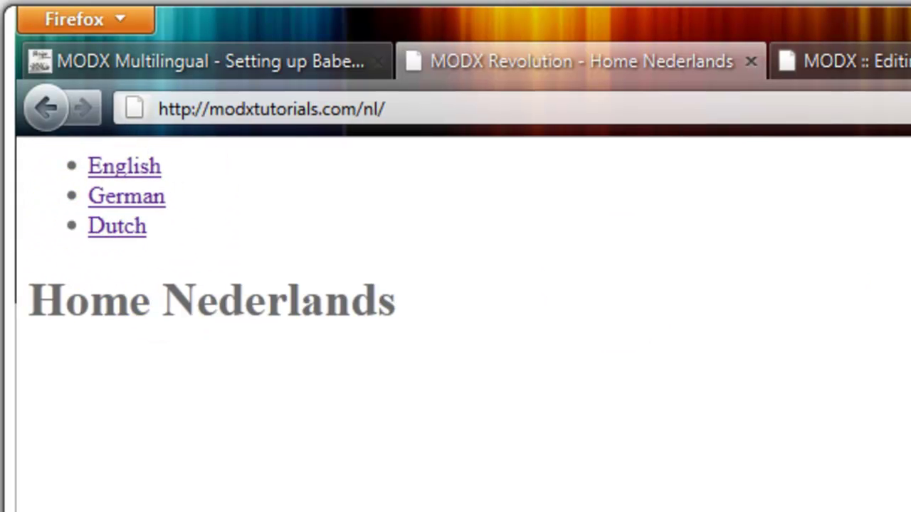
- Open BaseTemplate under Elements > Templates and copy its <ul>[[BabelLinks]]</ul> block
{"action": "left_click", "coordinate": [634, 40]}
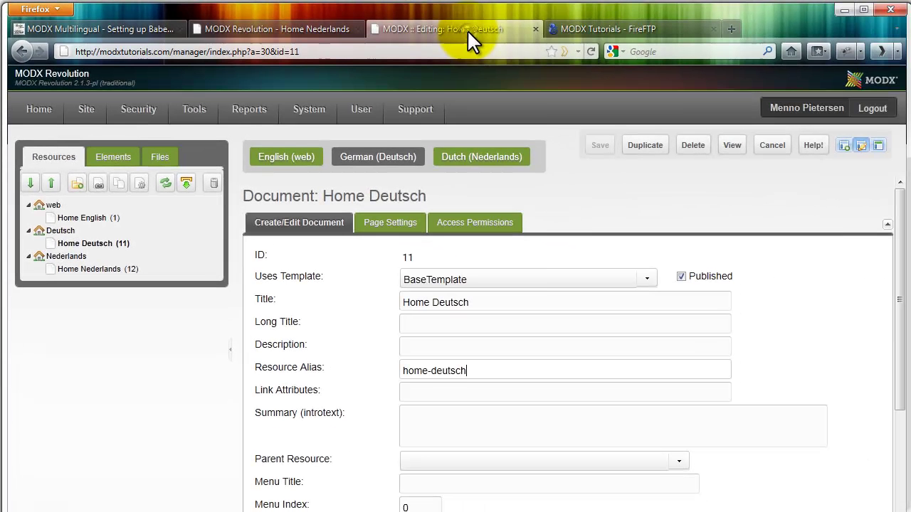
{"action": "left_click", "coordinate": [126, 158]}
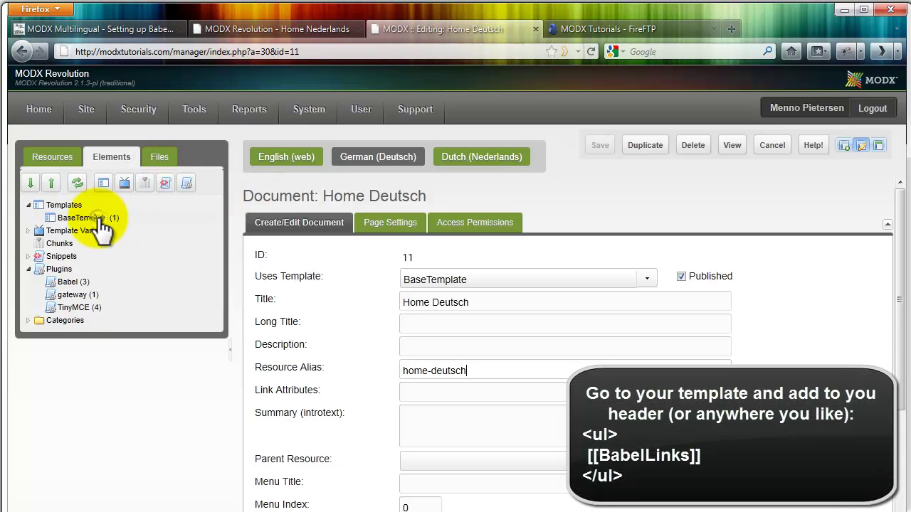
{"action": "left_click", "coordinate": [100, 221]}
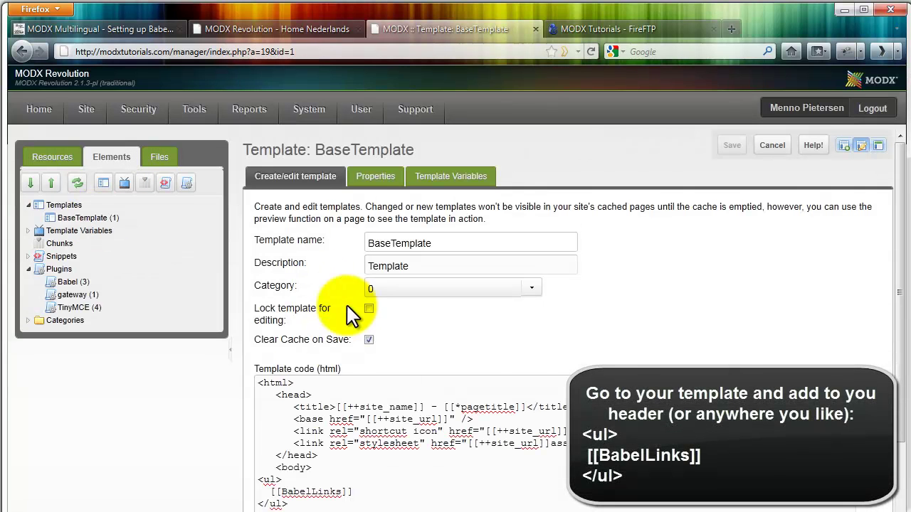
{"action": "scroll", "coordinate": [530, 398], "scroll_direction": "down", "scroll_amount": 2}
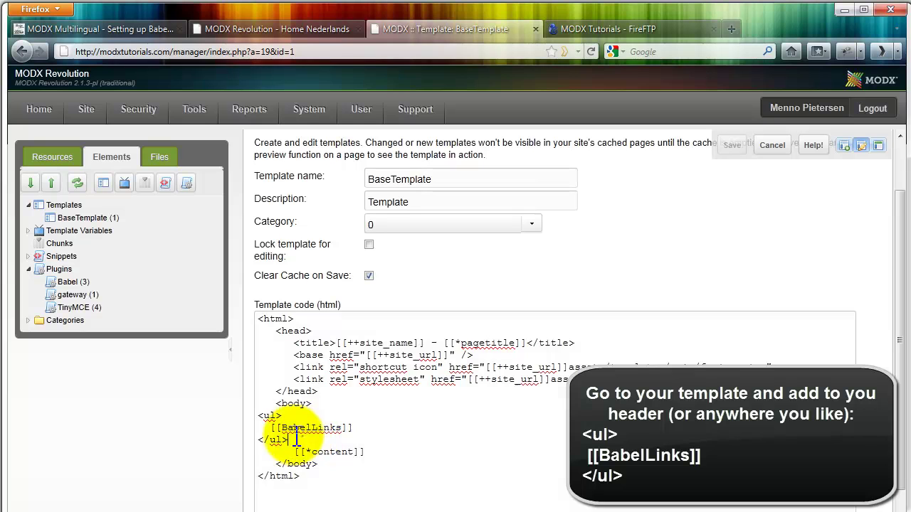
{"action": "left_click_drag", "start_coordinate": [258, 415], "coordinate": [286, 439]}
{"action": "key", "text": "ctrl+c"}
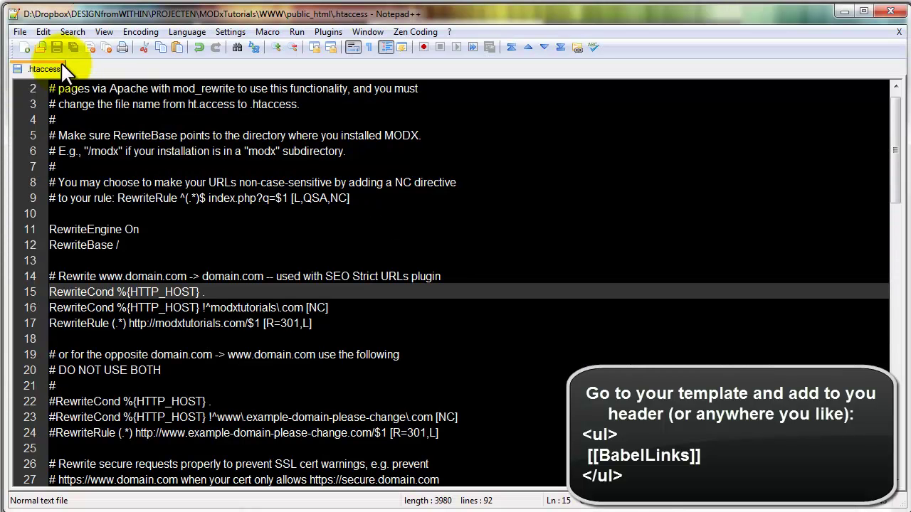
- Paste the <ul>[[BabelLinks]]</ul> snippet into a new file, remove the [[BabelLinks]] indent, and select it
{"action": "left_click", "coordinate": [21, 47]}
{"action": "key", "text": "ctrl+v"}
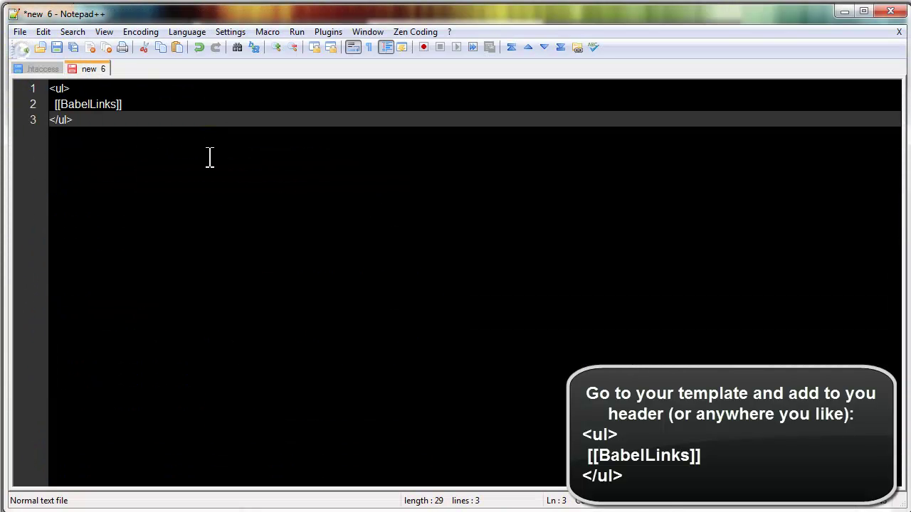
{"action": "left_click", "coordinate": [57, 112]}
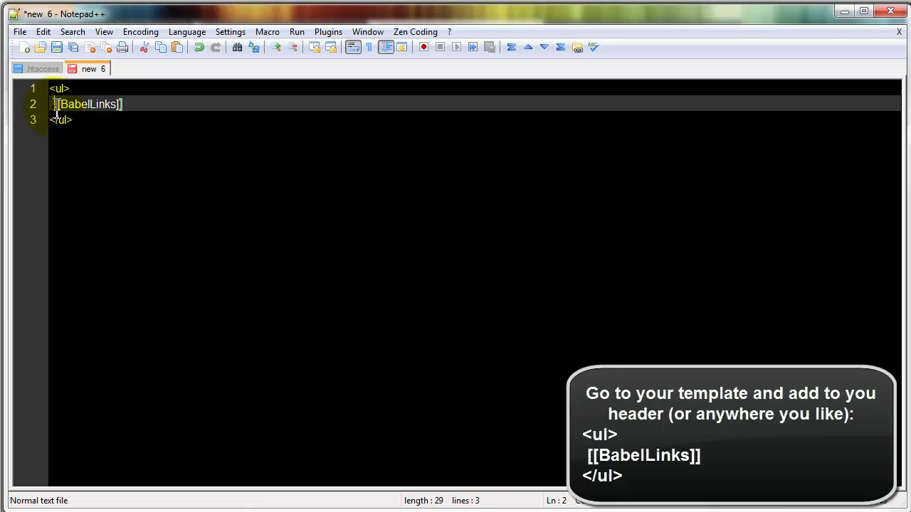
{"action": "left_click", "coordinate": [150, 121]}
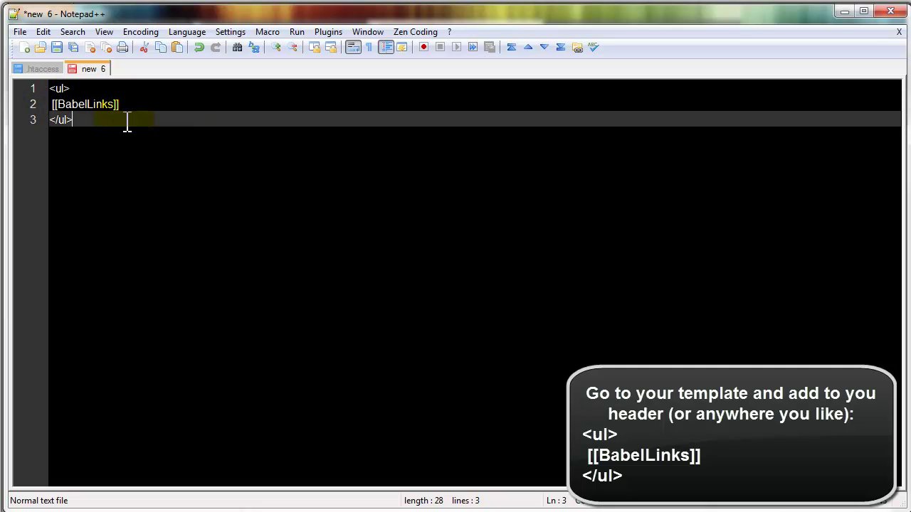
{"action": "left_click_drag", "start_coordinate": [124, 119], "coordinate": [66, 94]}
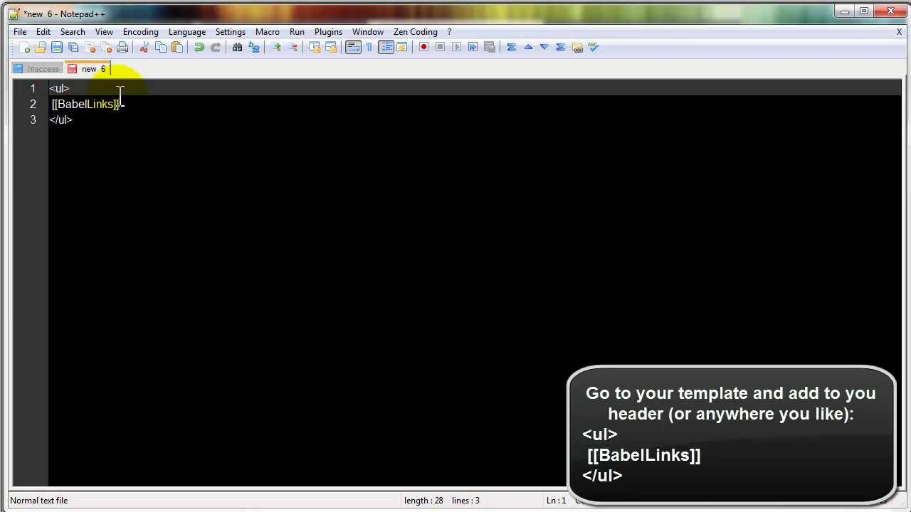
{"action": "left_click_drag", "start_coordinate": [87, 120], "coordinate": [37, 100]}
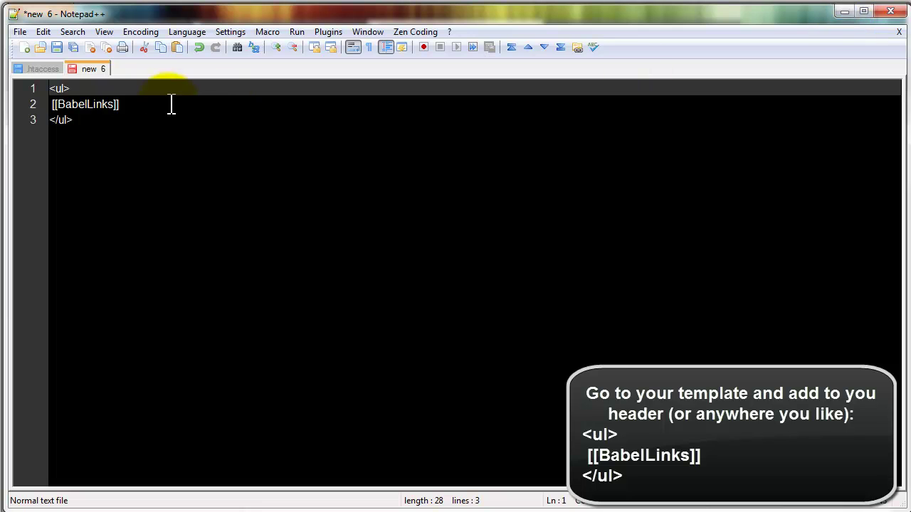
- Minimize Notepad++ and return to the Home Nederlands page at /nl/ in Firefox
{"action": "left_click", "coordinate": [842, 12]}
{"action": "left_click", "coordinate": [264, 32]}
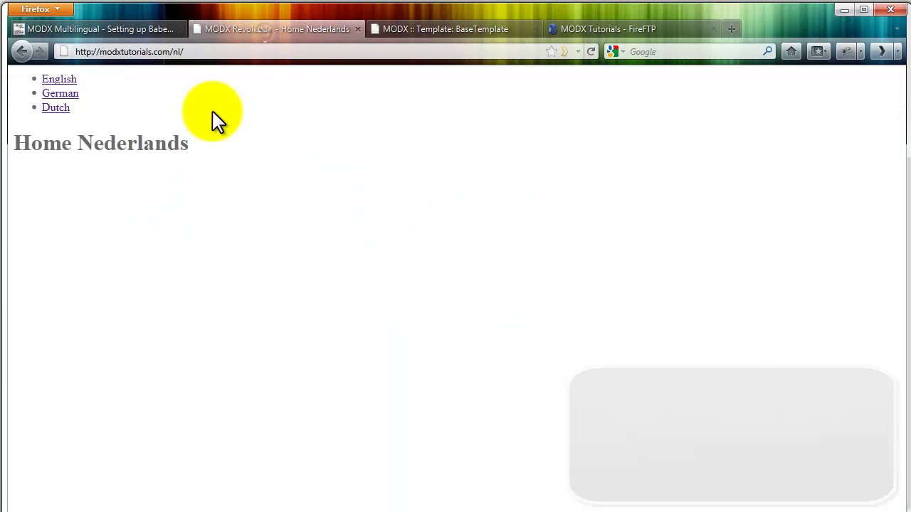
{"action": "left_click", "coordinate": [206, 51]}
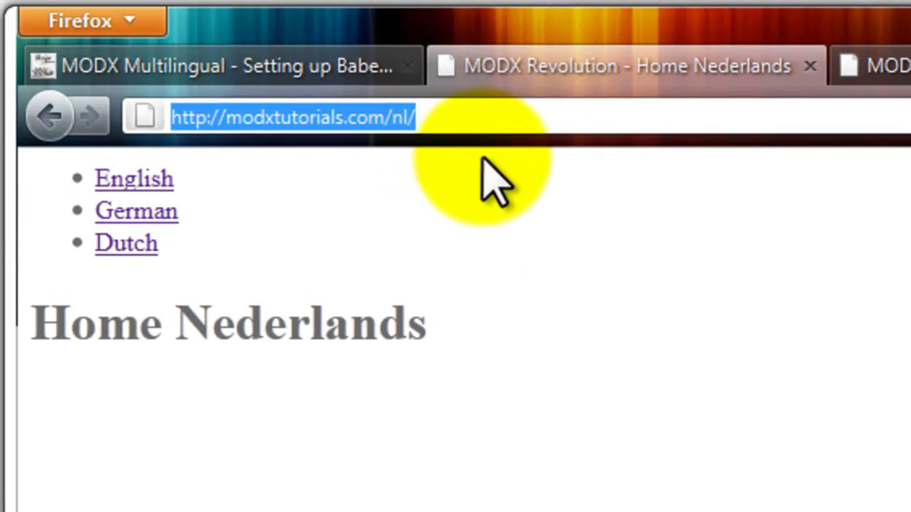
{"action": "left_click", "coordinate": [481, 116]}
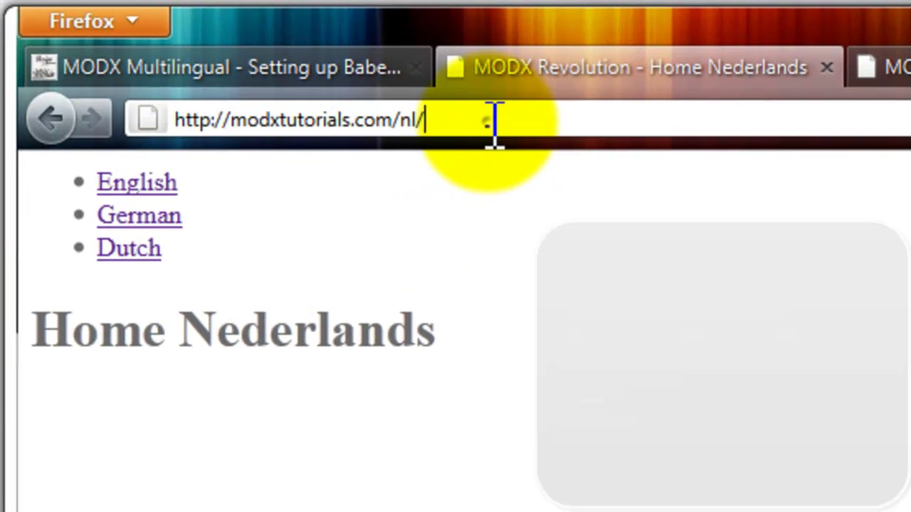